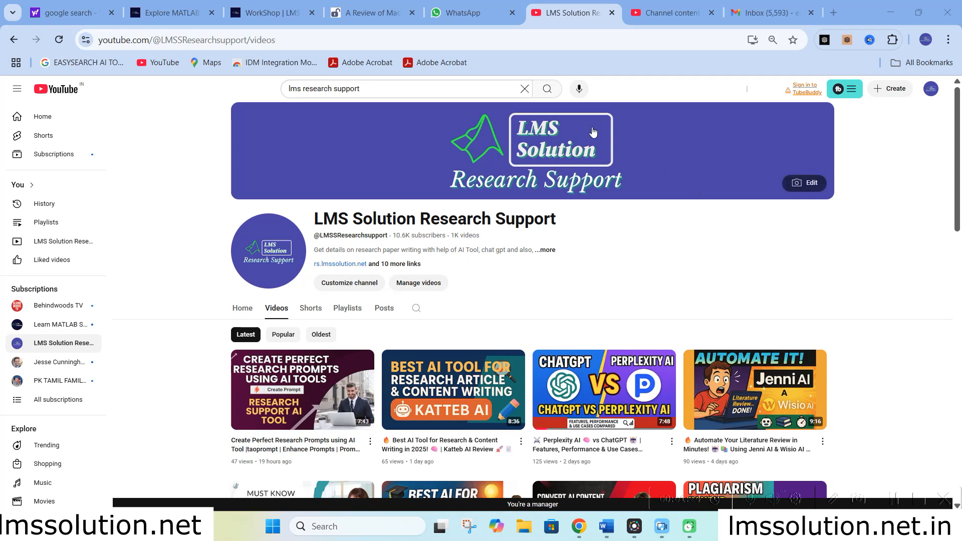
# - View the Online Workshop page and open the details of the MATLAB Workshop: Basics to Advanced+
pyautogui.click(279, 6)
pyautogui.scroll(-2, 158, 284)
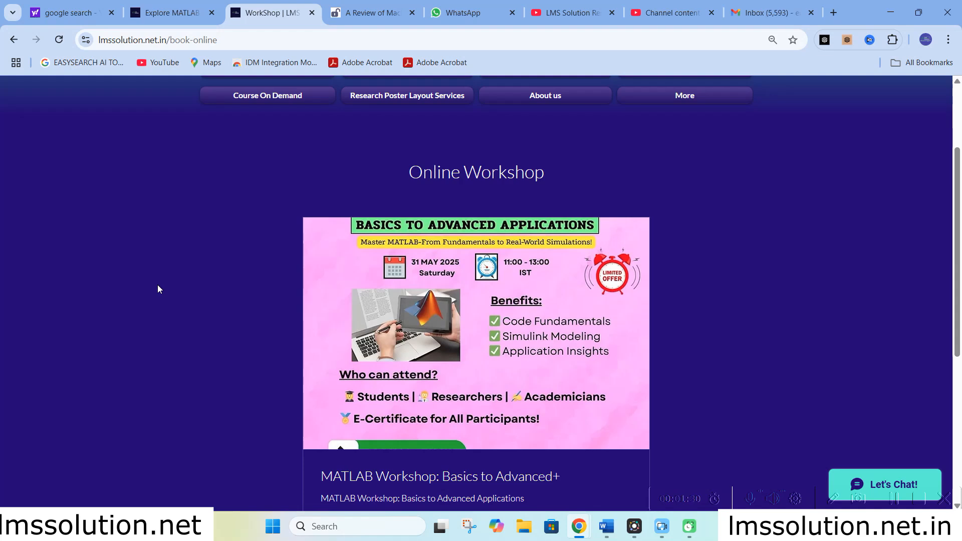
pyautogui.click(320, 287)
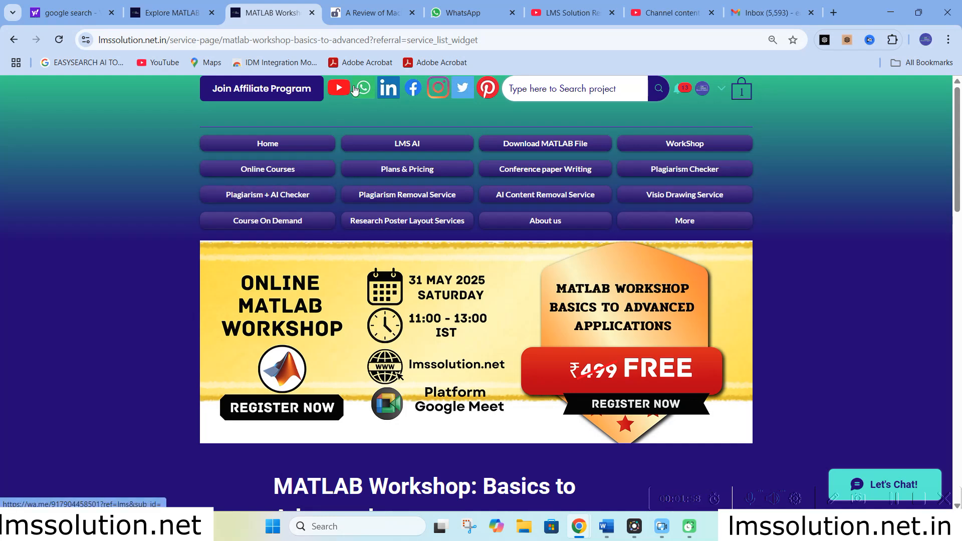
# - From the LMS Solution home page, open the LMS AI page and go to the LMS AI Templates section
pyautogui.click(175, 5)
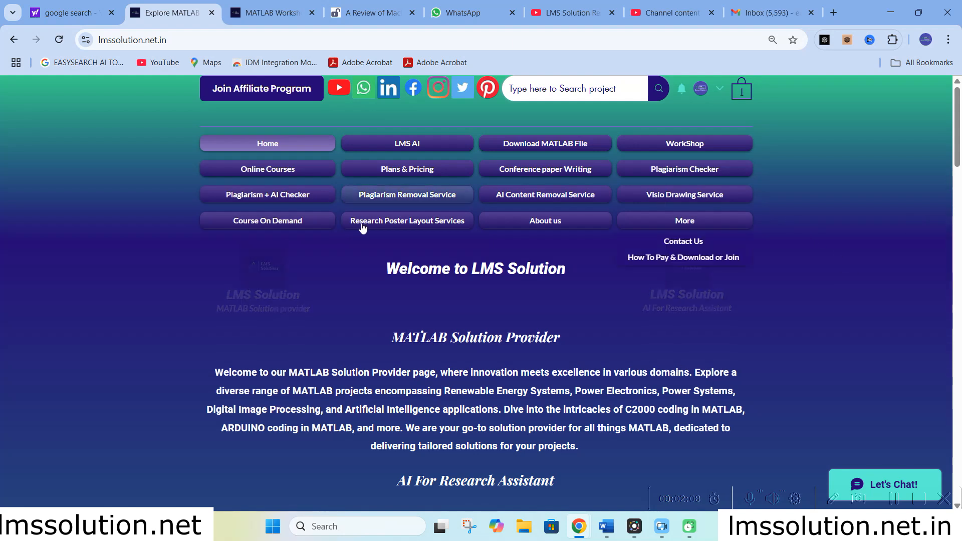
pyautogui.click(400, 144)
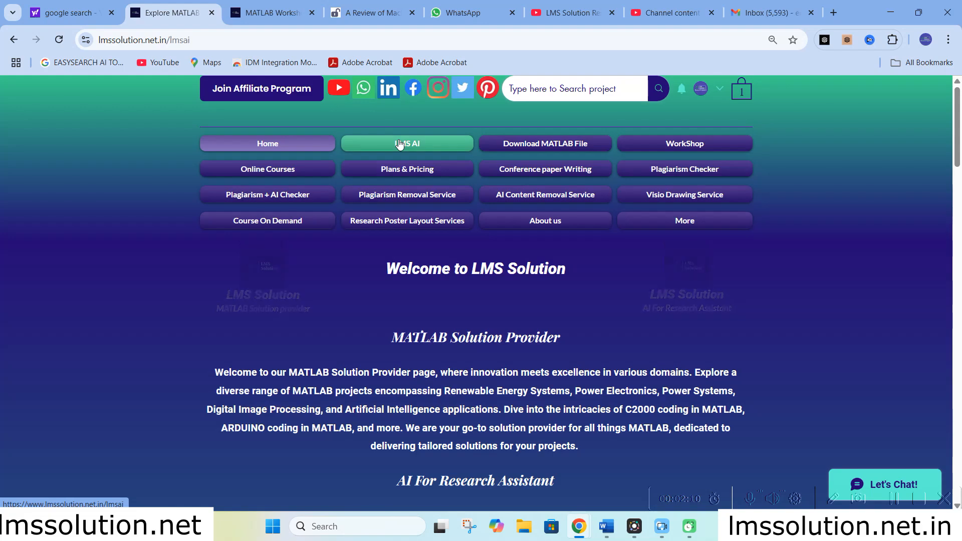
pyautogui.scroll(-12, 399, 145)
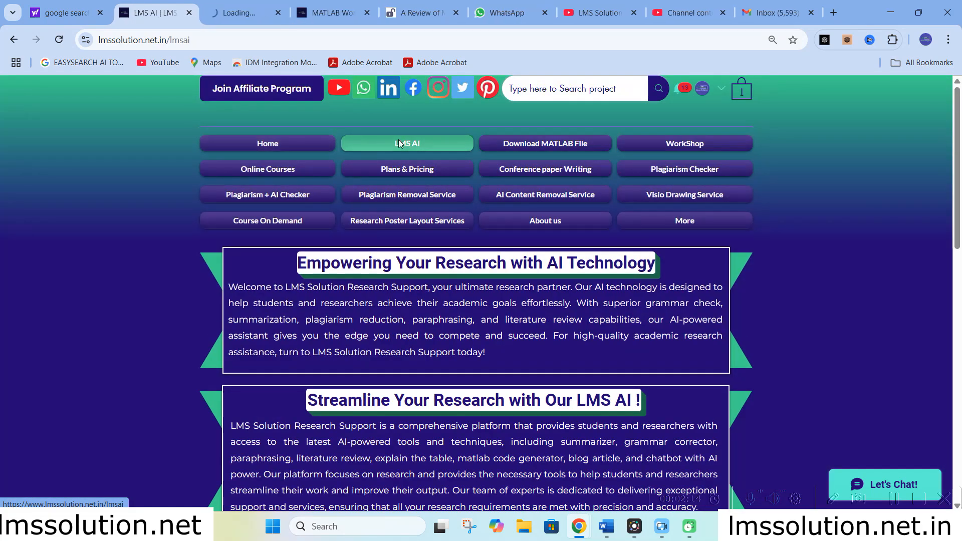
pyautogui.scroll(-10, 395, 148)
pyautogui.scroll(3, 389, 157)
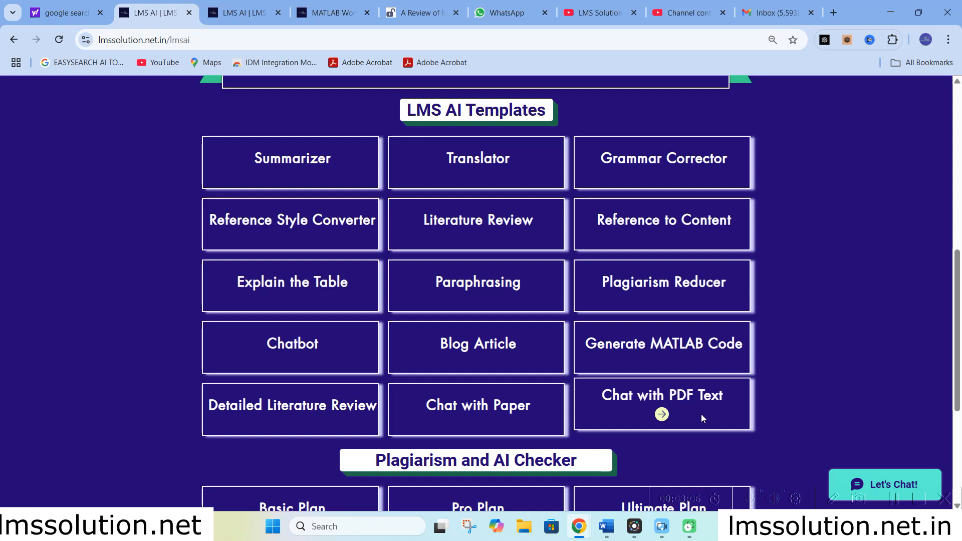
# - Switch to Word and copy the five numbered references under the Cloud Computing Security title
pyautogui.click(606, 526)
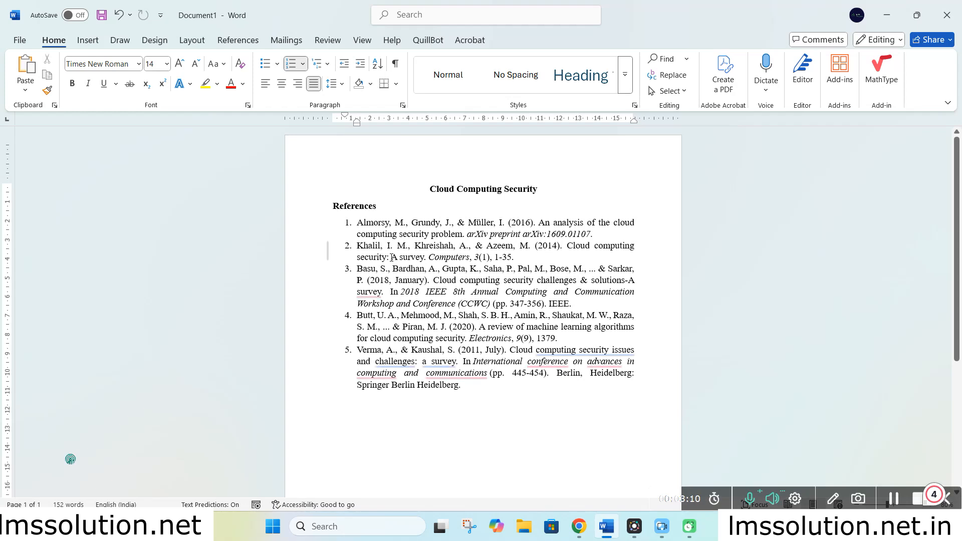
pyautogui.click(413, 189)
pyautogui.moveTo(422, 192); pyautogui.dragTo(540, 190)
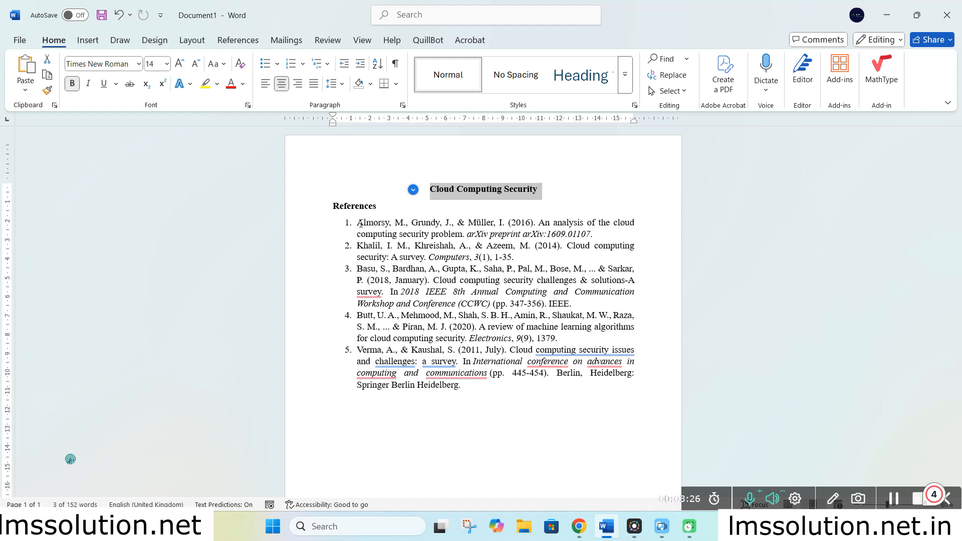
pyautogui.moveTo(357, 223); pyautogui.dragTo(513, 393)
pyautogui.rightClick(411, 306)
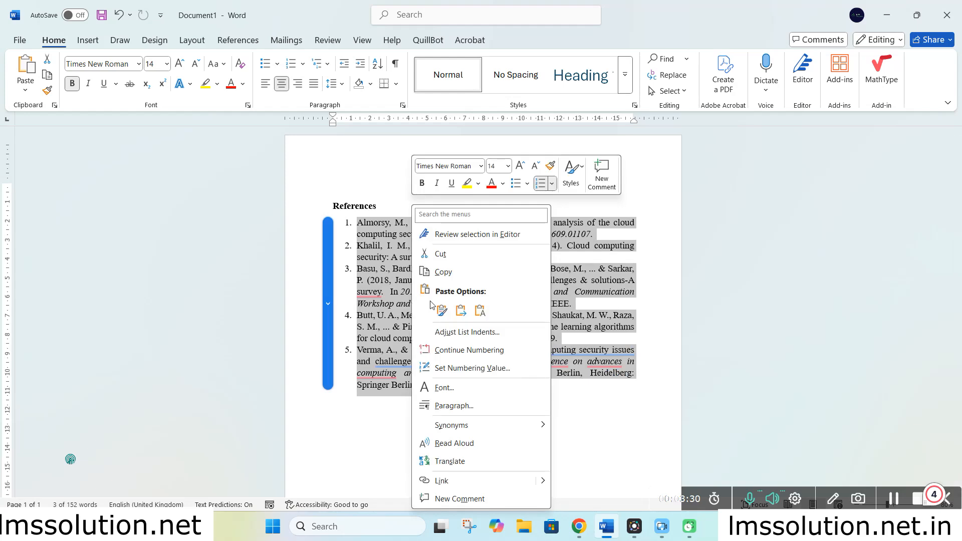
pyautogui.click(452, 275)
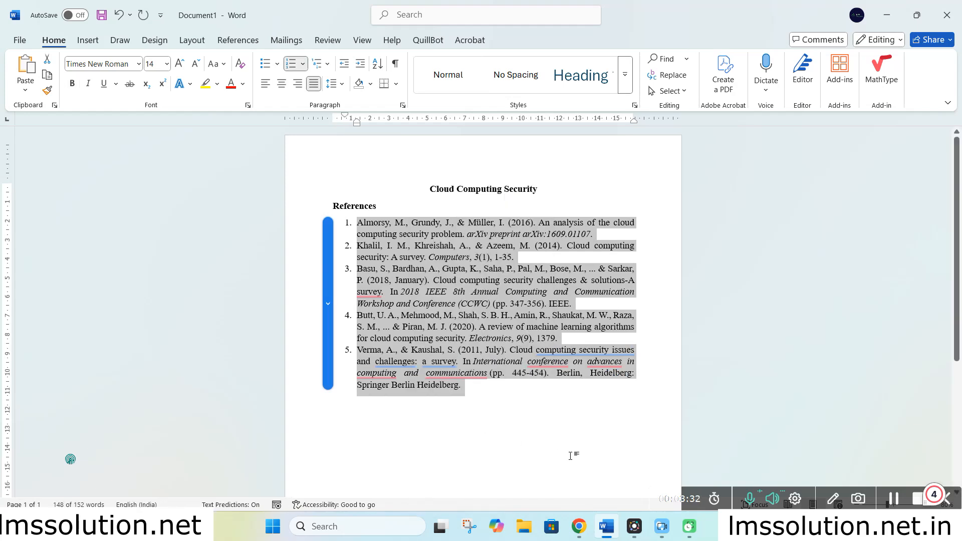
# - Switch to Chrome and open the Literature Review template from the LMS AI Templates
pyautogui.click(579, 527)
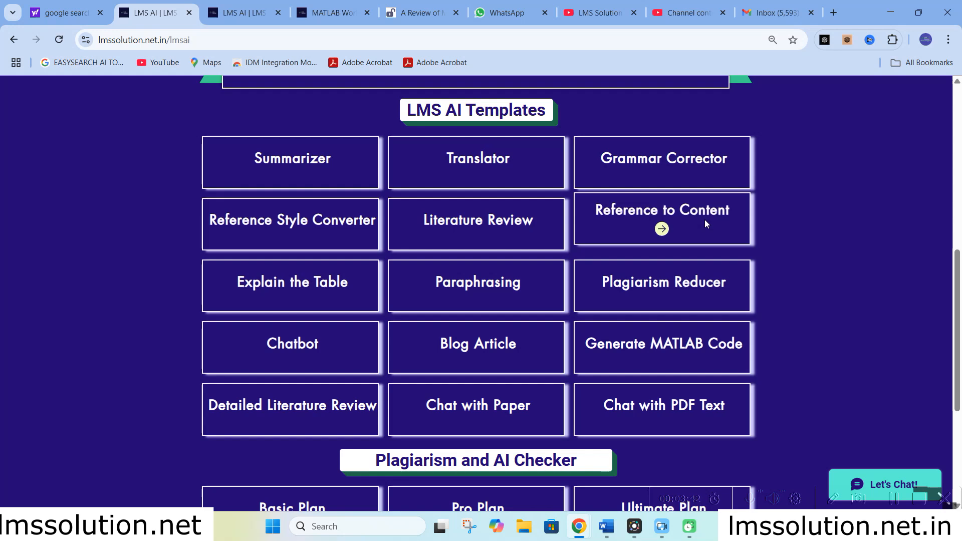
pyautogui.click(476, 219)
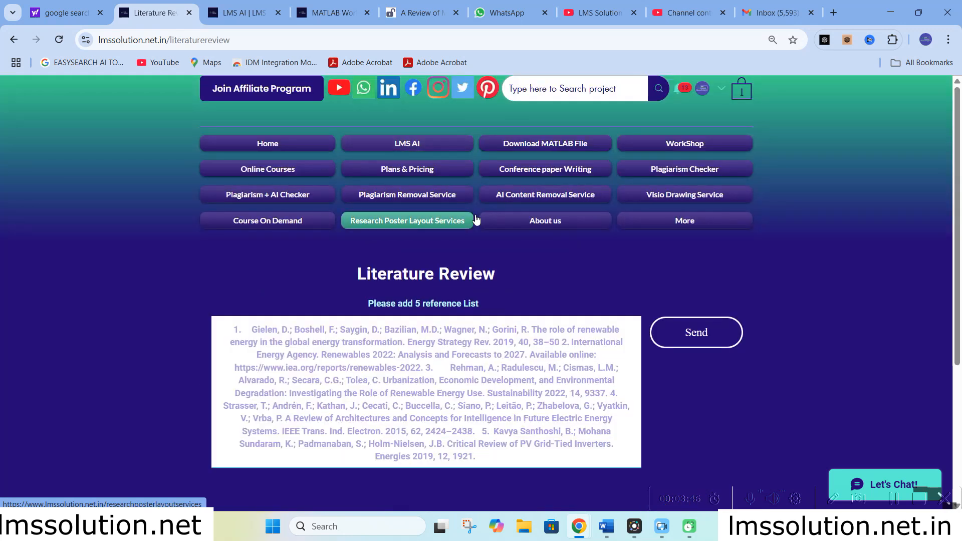
pyautogui.scroll(-2, 505, 201)
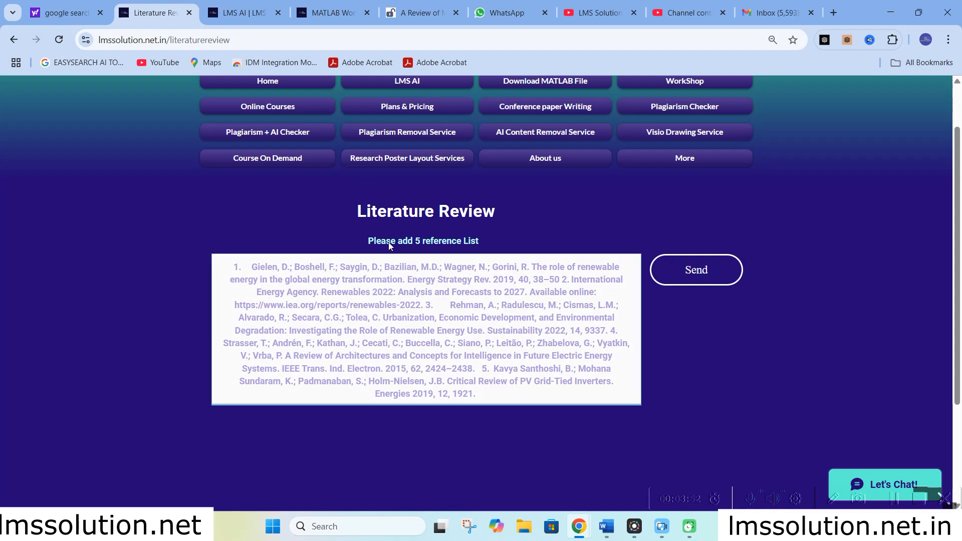
# - Paste the five copied references into the Literature Review reference list and send them for processing
pyautogui.click(311, 280)
pyautogui.hotkey('ctrl', 'v')
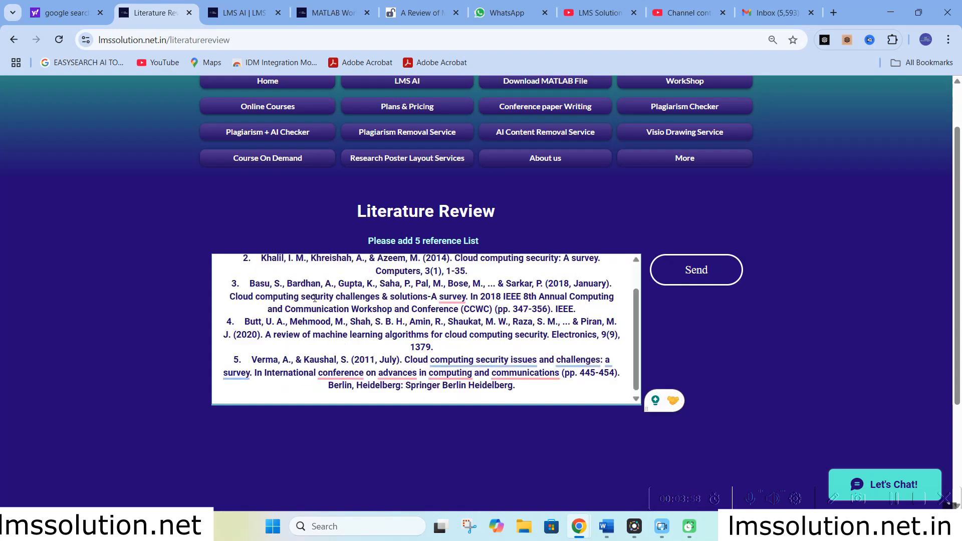
pyautogui.scroll(2, 314, 298)
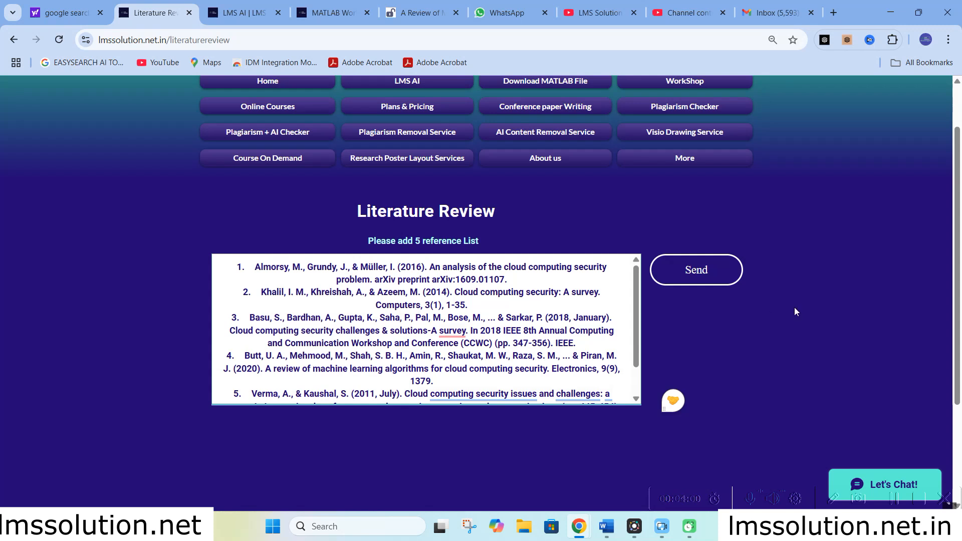
pyautogui.click(689, 268)
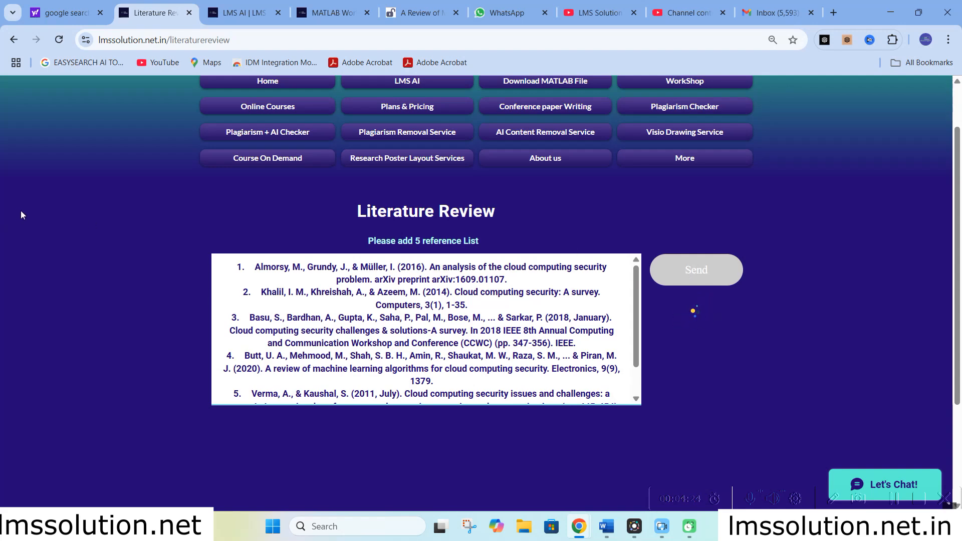
# - Read through the generated literature review, covering each reference's main findings and limitations and the conclusion
pyautogui.scroll(-2, 21, 208)
pyautogui.scroll(-2, 23, 207)
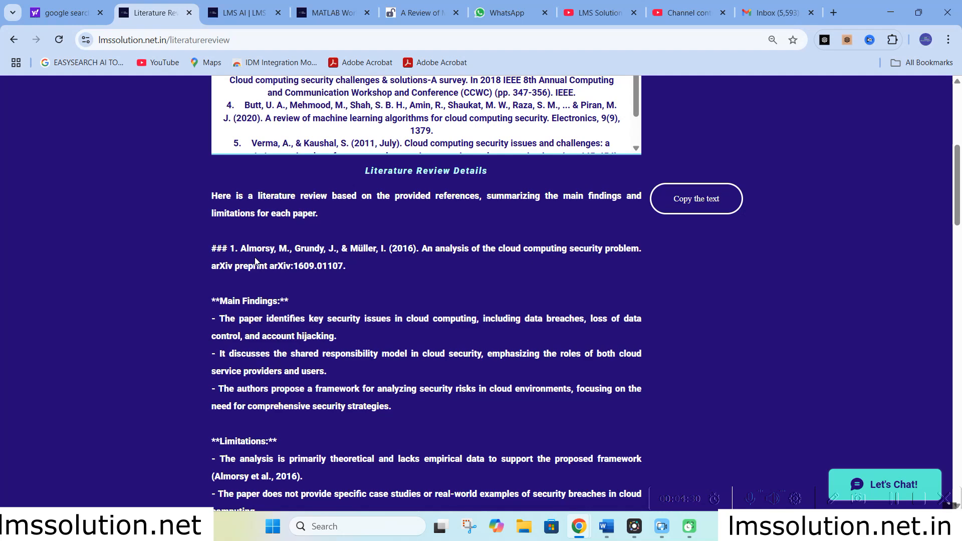
pyautogui.scroll(-1, 255, 260)
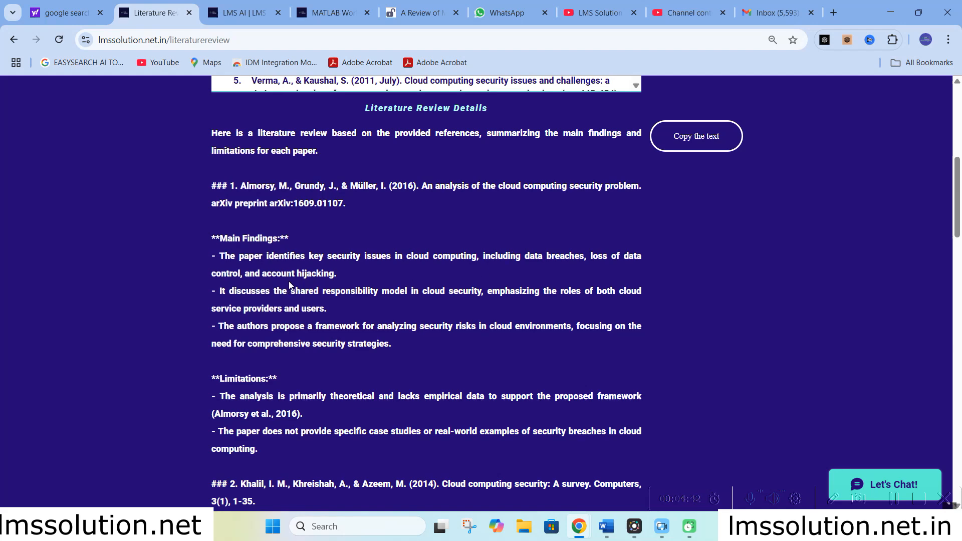
pyautogui.scroll(-1, 296, 275)
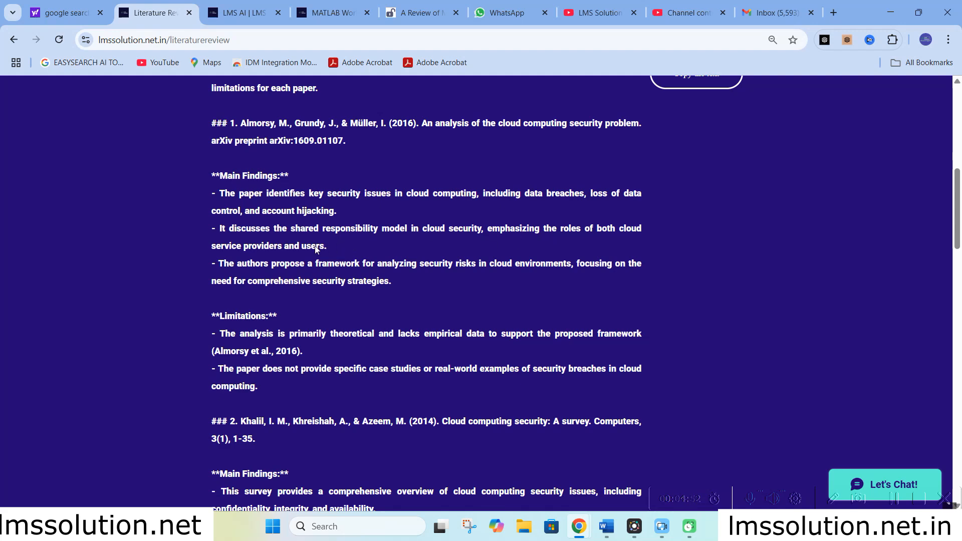
pyautogui.scroll(-1, 279, 280)
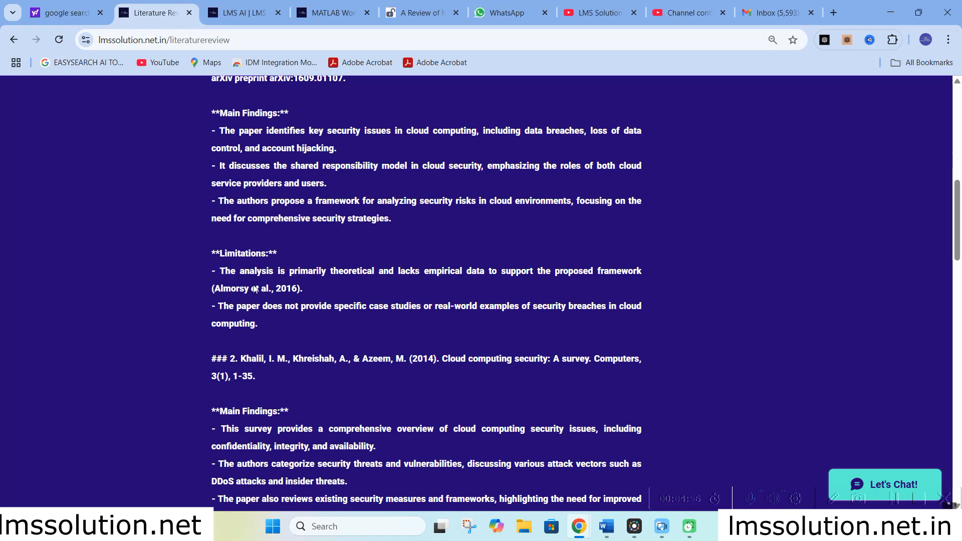
pyautogui.scroll(-2, 255, 289)
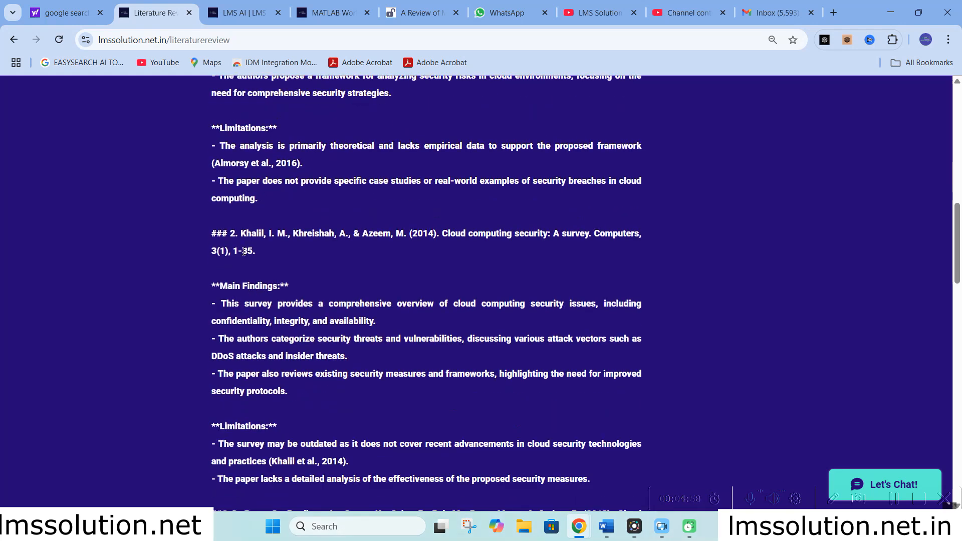
pyautogui.scroll(-5, 260, 261)
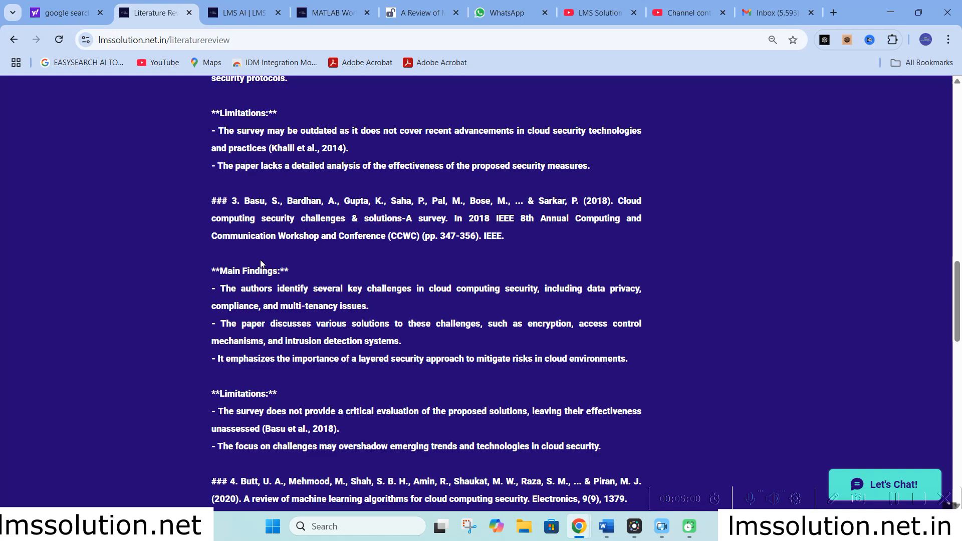
pyautogui.scroll(-3, 261, 264)
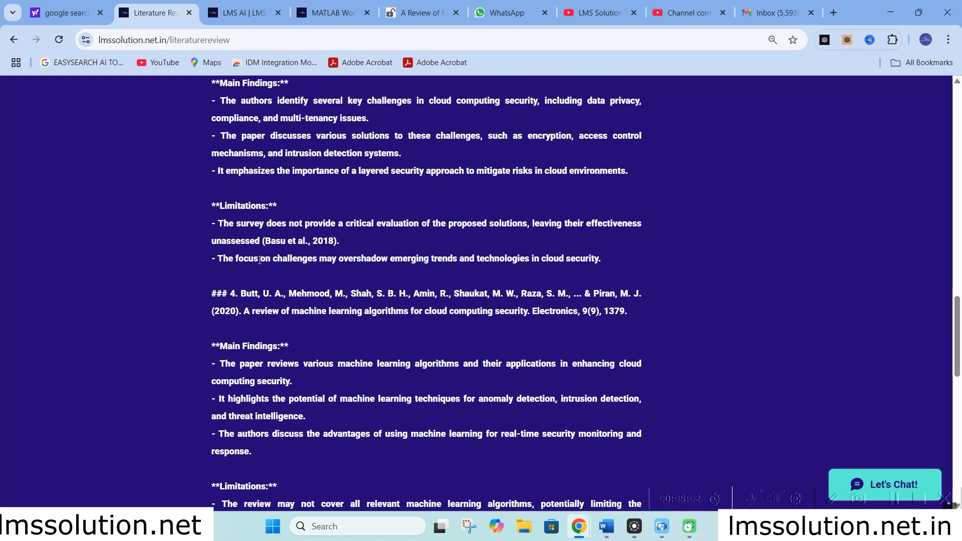
pyautogui.scroll(-6, 258, 260)
pyautogui.scroll(-3, 258, 264)
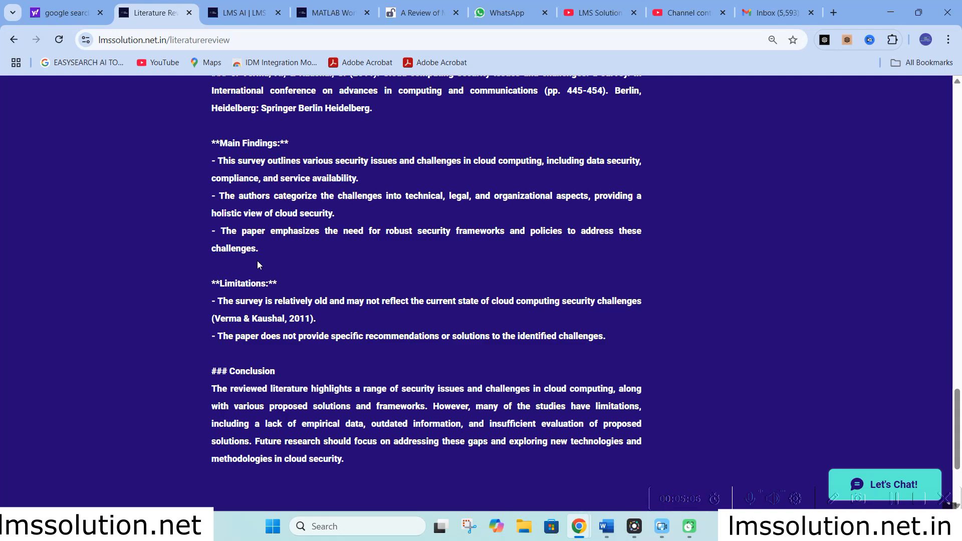
pyautogui.scroll(8, 257, 264)
pyautogui.scroll(20, 257, 261)
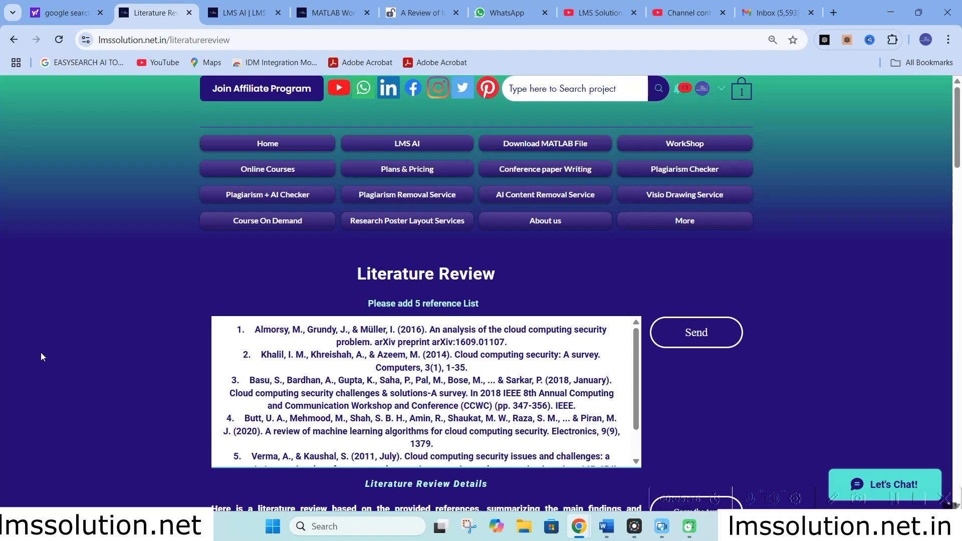
pyautogui.scroll(-3, 108, 304)
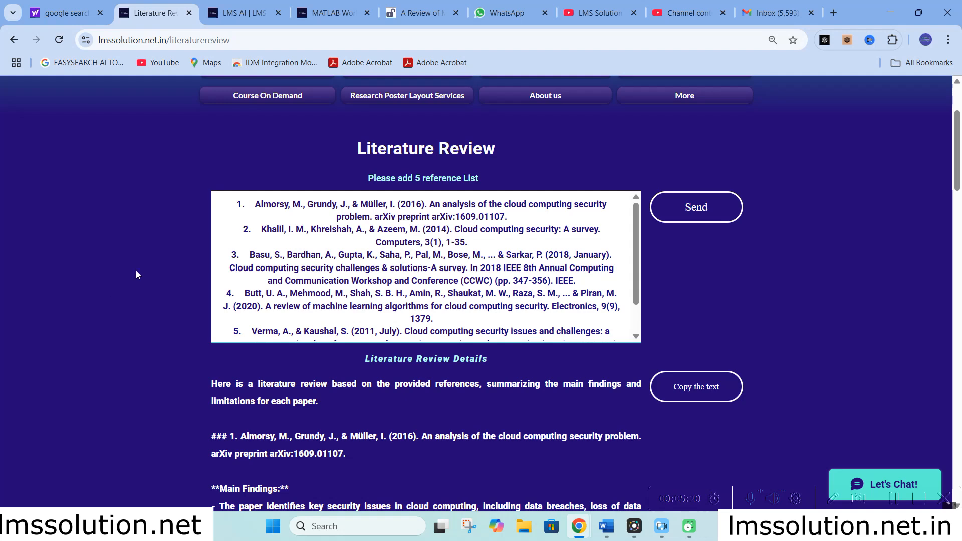
pyautogui.scroll(3, 324, 248)
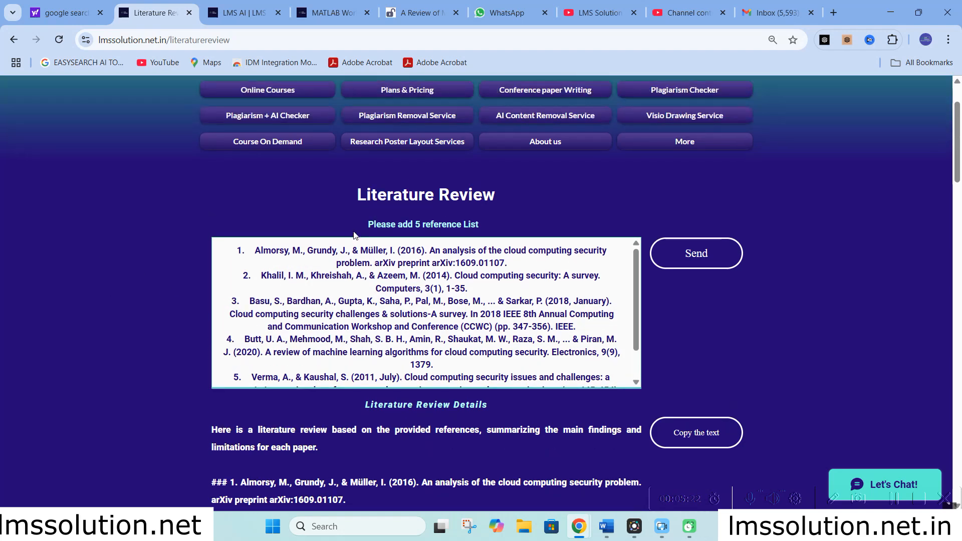
# - Return to the LMS AI Templates and open the Reference to Content template
pyautogui.click(401, 150)
pyautogui.scroll(-10, 640, 222)
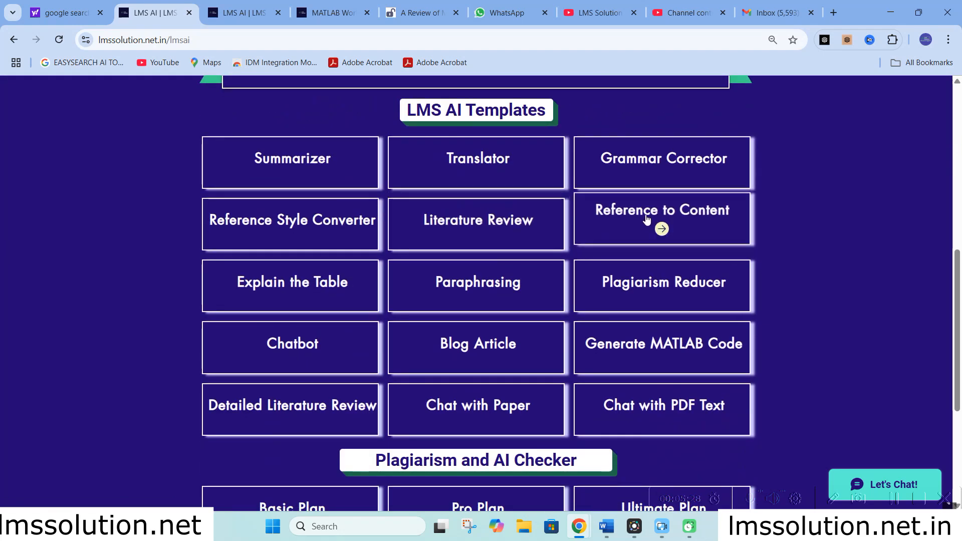
pyautogui.click(658, 217)
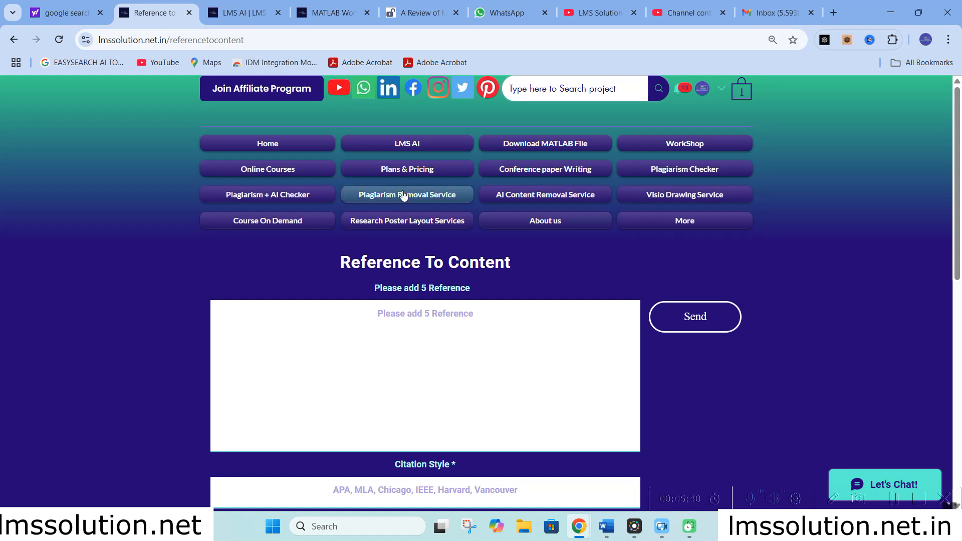
# - Paste the five copied references into the Reference To Content form, send them, and place the cursor in the Citation Style field
pyautogui.scroll(-1, 210, 234)
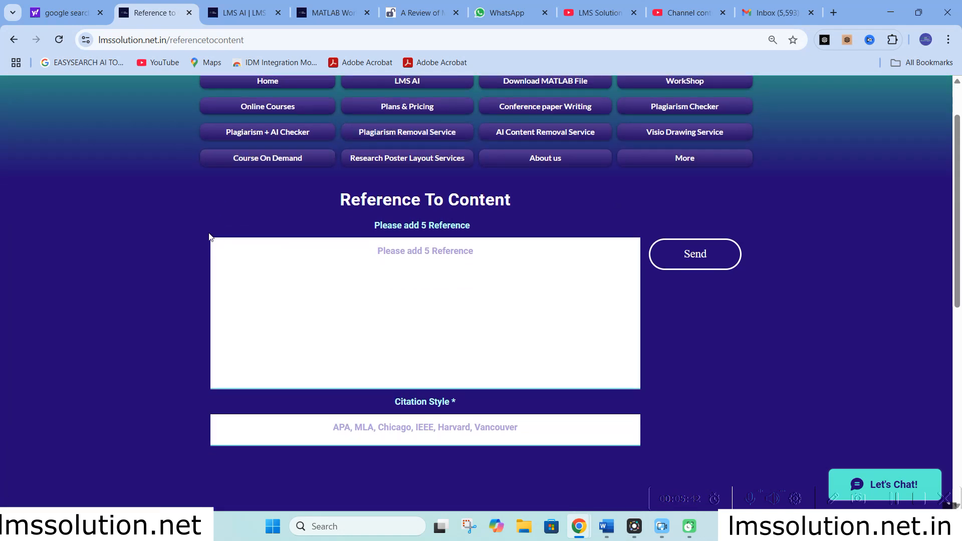
pyautogui.click(352, 254)
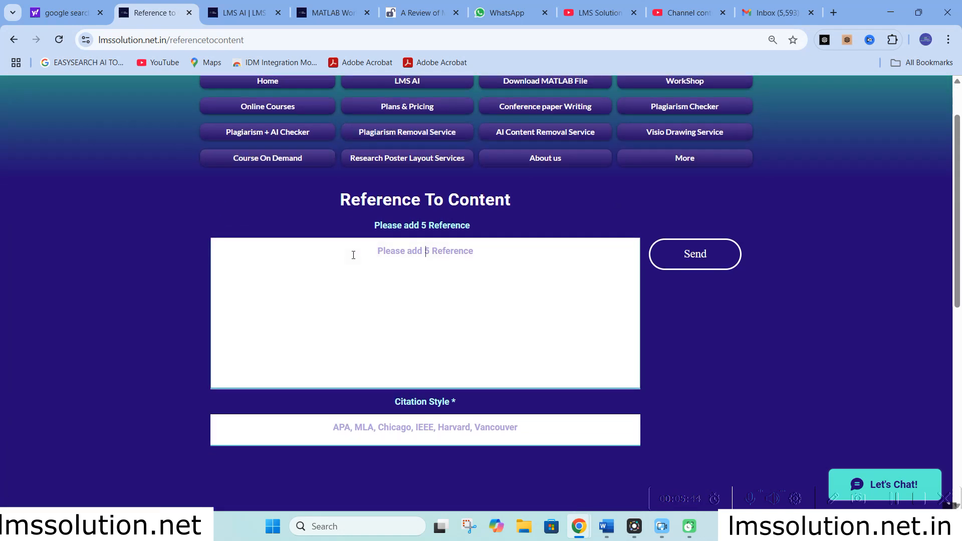
pyautogui.hotkey('ctrl', 'v')
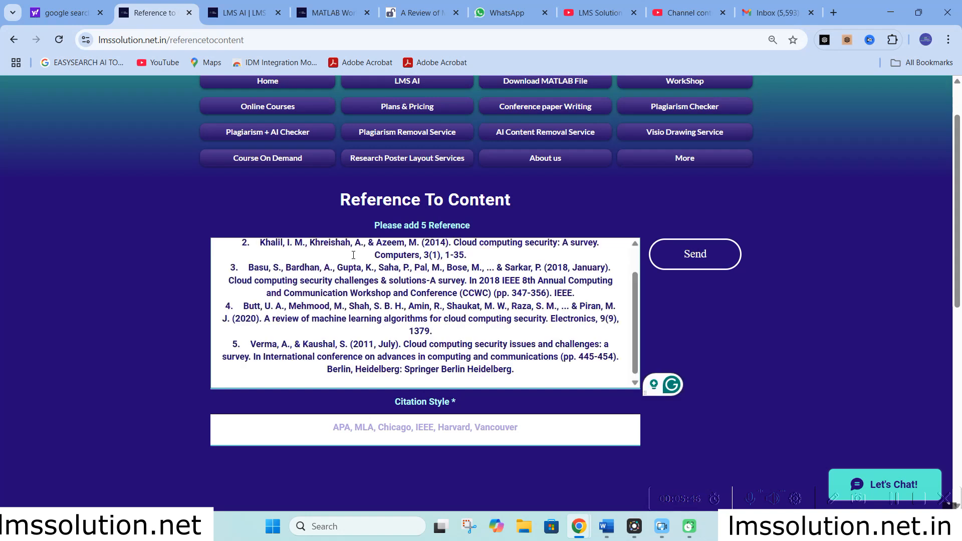
pyautogui.click(701, 258)
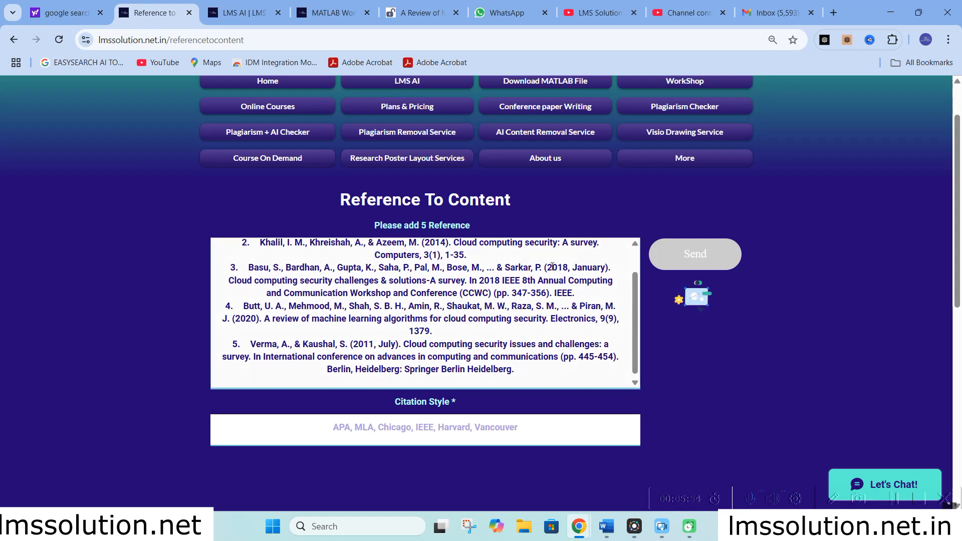
pyautogui.click(426, 424)
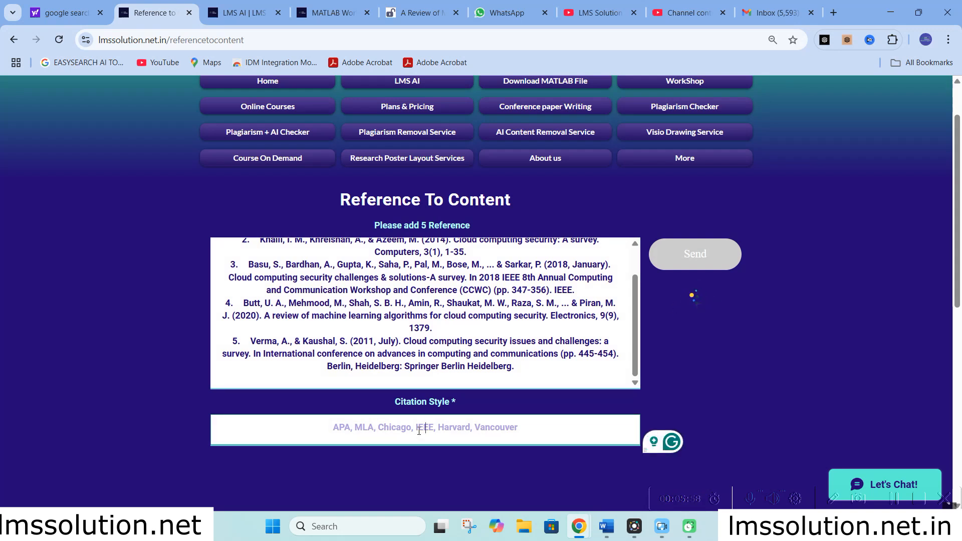
pyautogui.scroll(-2, 471, 431)
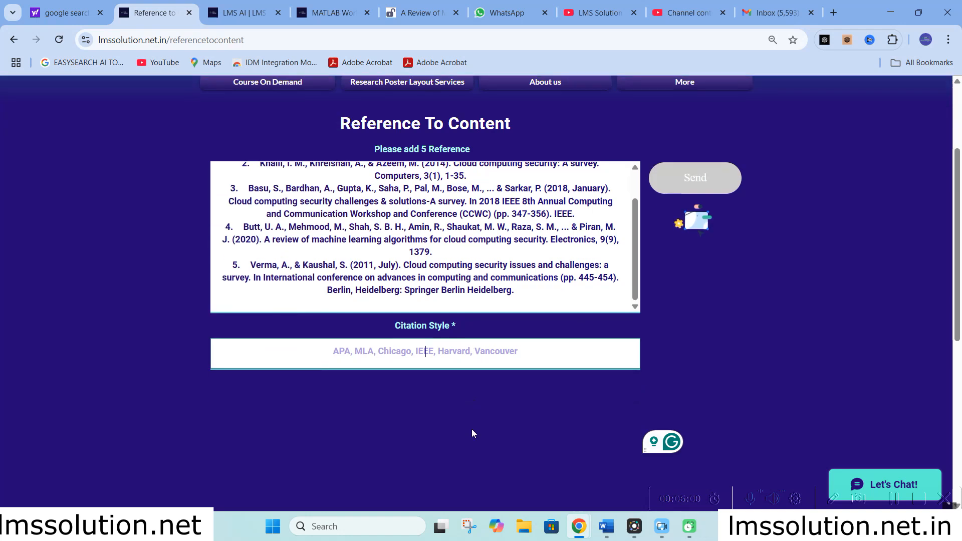
# - Read through the generated Reference To Content output, comparing its in-text citations and reference list with the pasted references
pyautogui.scroll(-5, 220, 345)
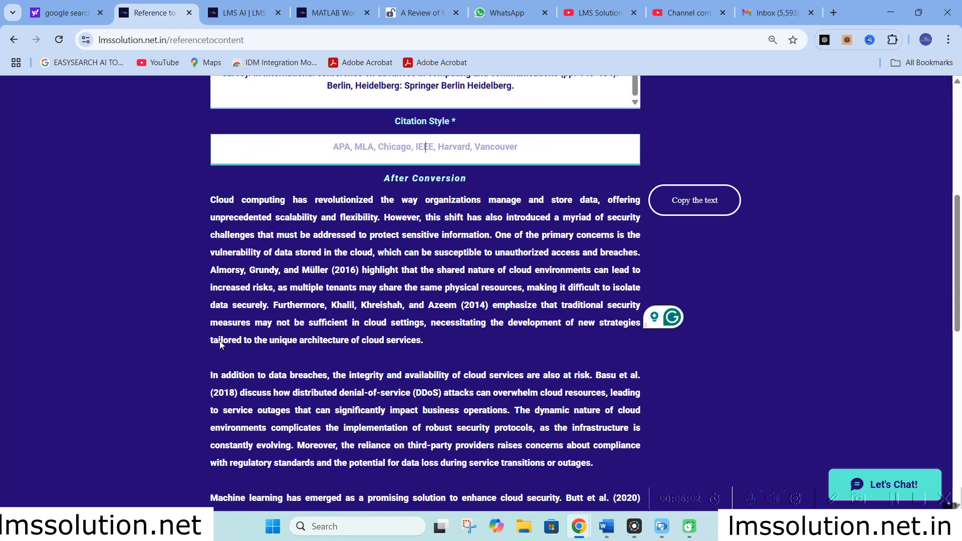
pyautogui.scroll(-1, 265, 343)
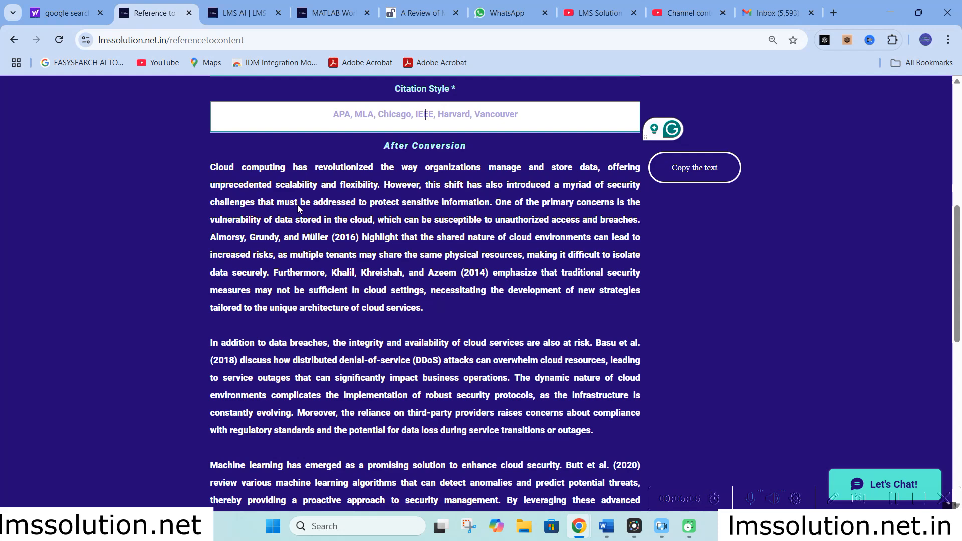
pyautogui.scroll(2, 311, 215)
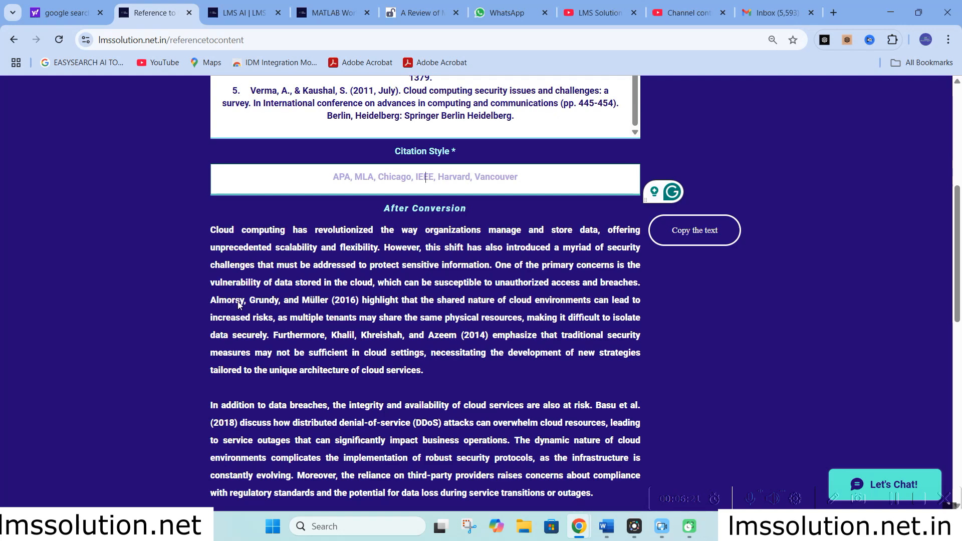
pyautogui.scroll(5, 310, 306)
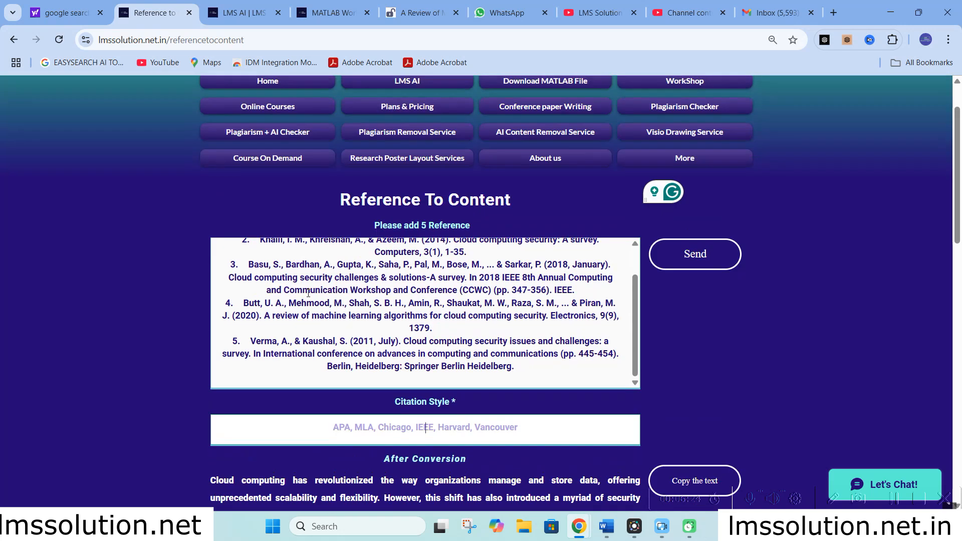
pyautogui.scroll(3, 239, 249)
pyautogui.click(239, 249)
pyautogui.moveTo(239, 249); pyautogui.dragTo(401, 250)
pyautogui.scroll(-2, 360, 351)
pyautogui.scroll(-7, 325, 411)
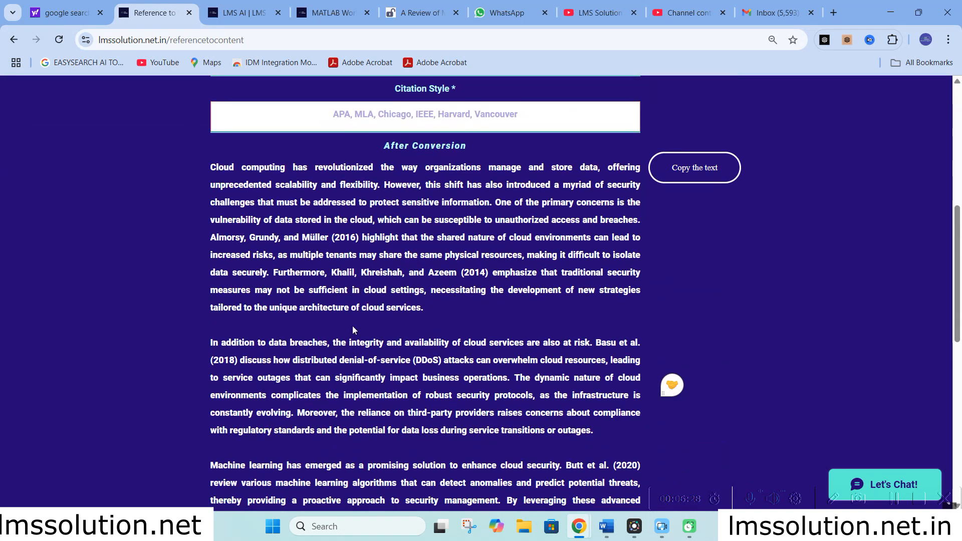
pyautogui.scroll(-2, 331, 255)
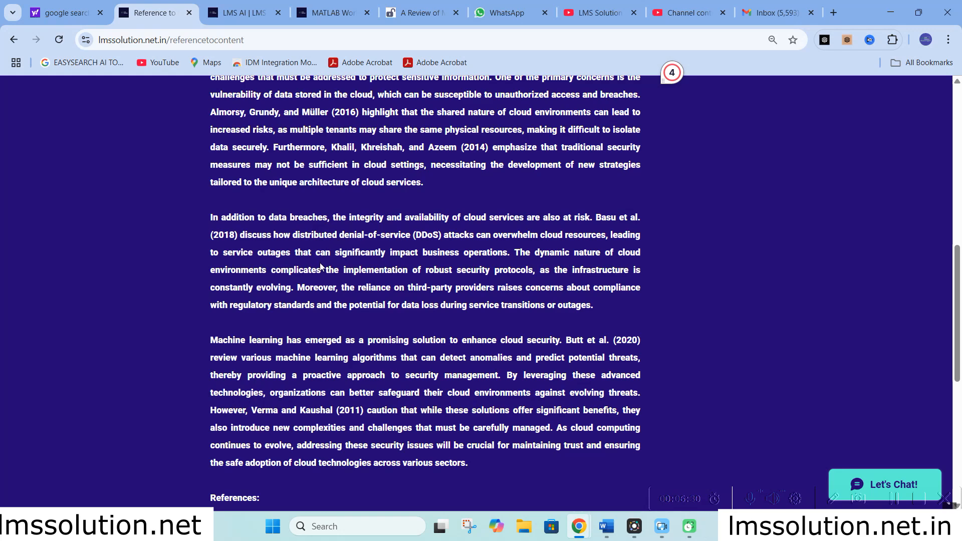
pyautogui.scroll(-1, 326, 371)
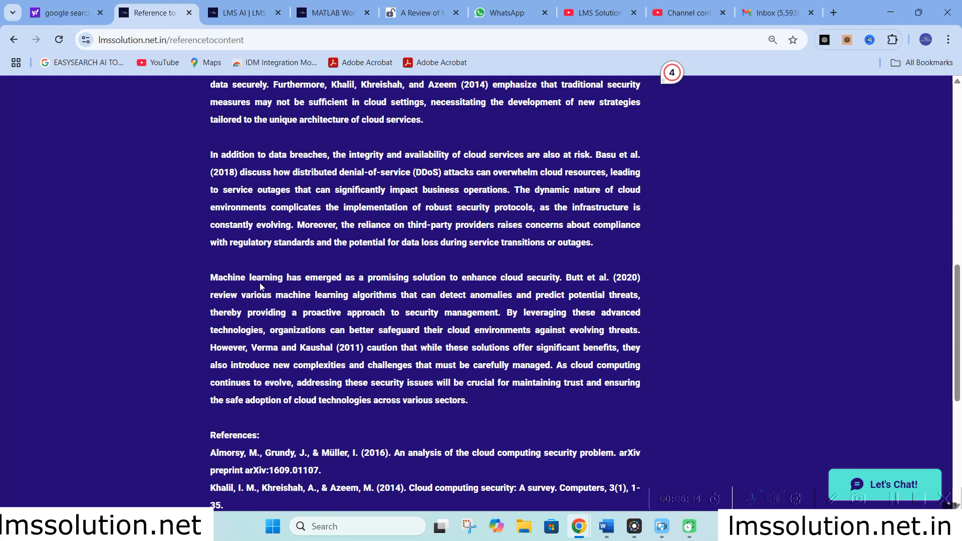
pyautogui.scroll(4, 259, 282)
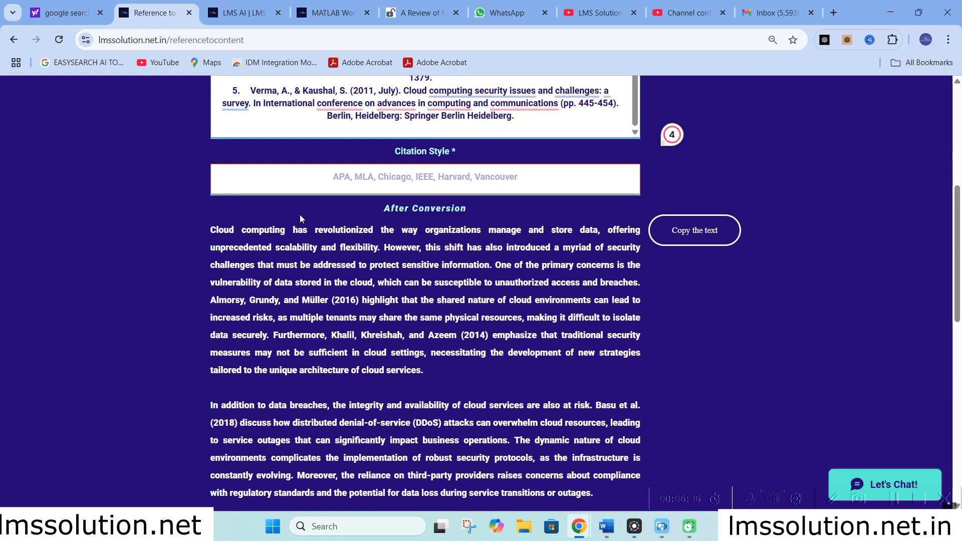
# - Copy the generated content and paste it into the Word document after the fifth reference
pyautogui.click(703, 231)
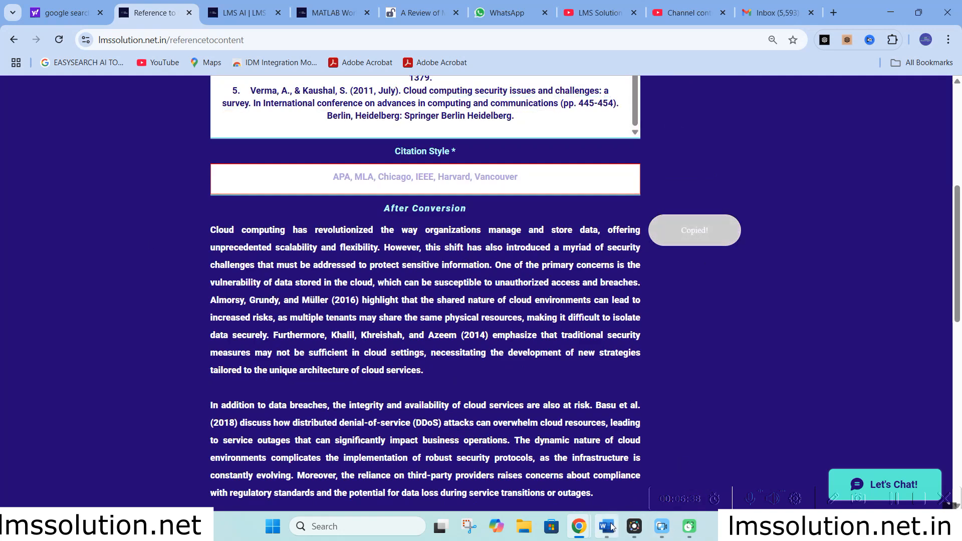
pyautogui.click(612, 527)
pyautogui.click(484, 389)
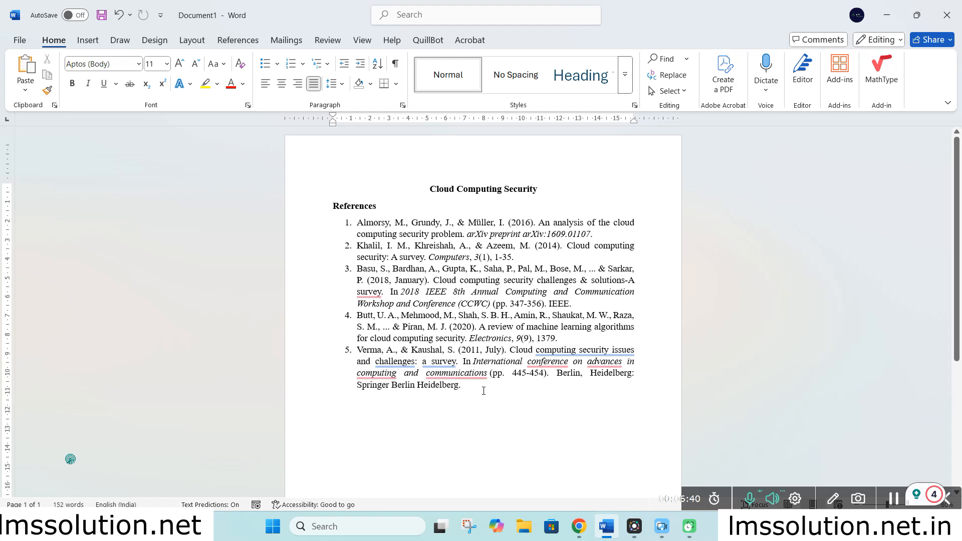
pyautogui.hotkey('ctrl', 'v')
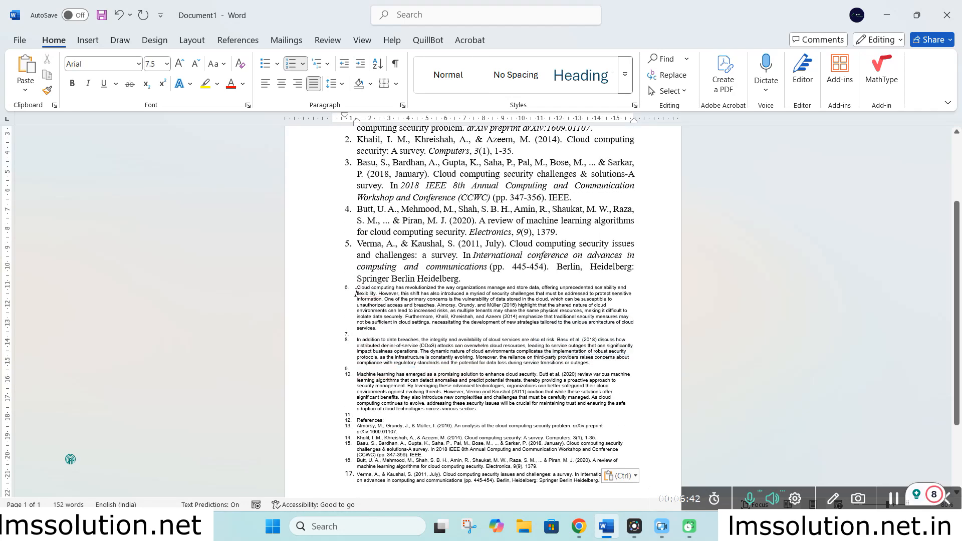
# - Separate the pasted text's list format from the references and remove the numbering from its first paragraph
pyautogui.moveTo(355, 289); pyautogui.dragTo(601, 482)
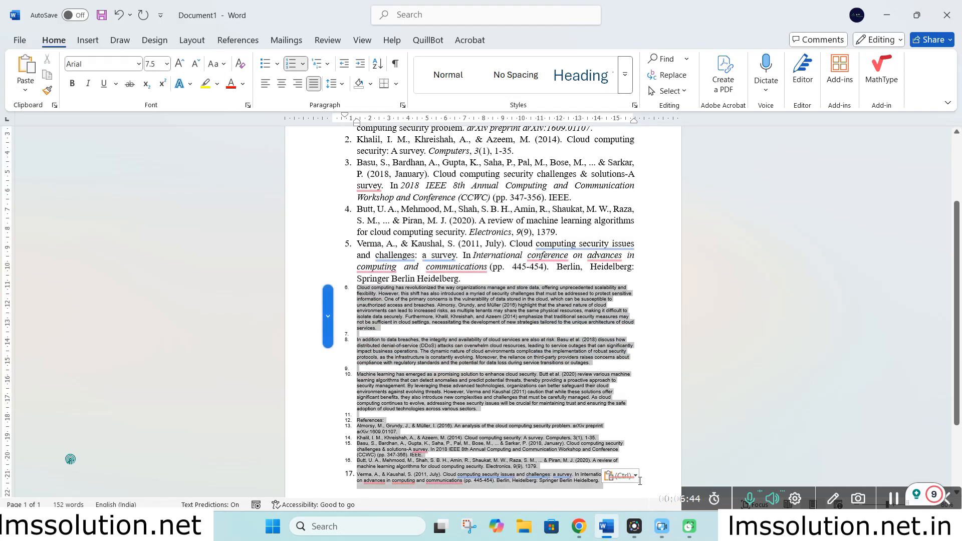
pyautogui.click(268, 64)
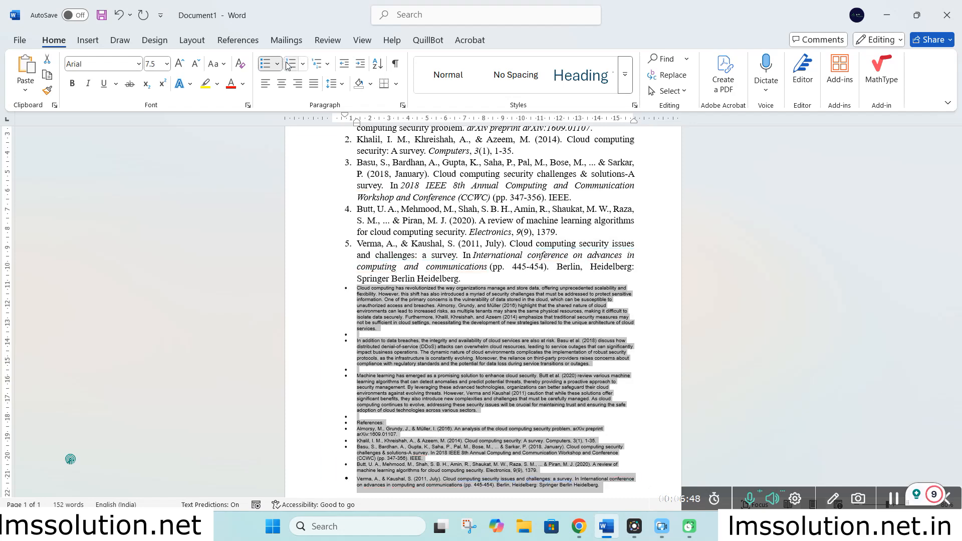
pyautogui.click(358, 300)
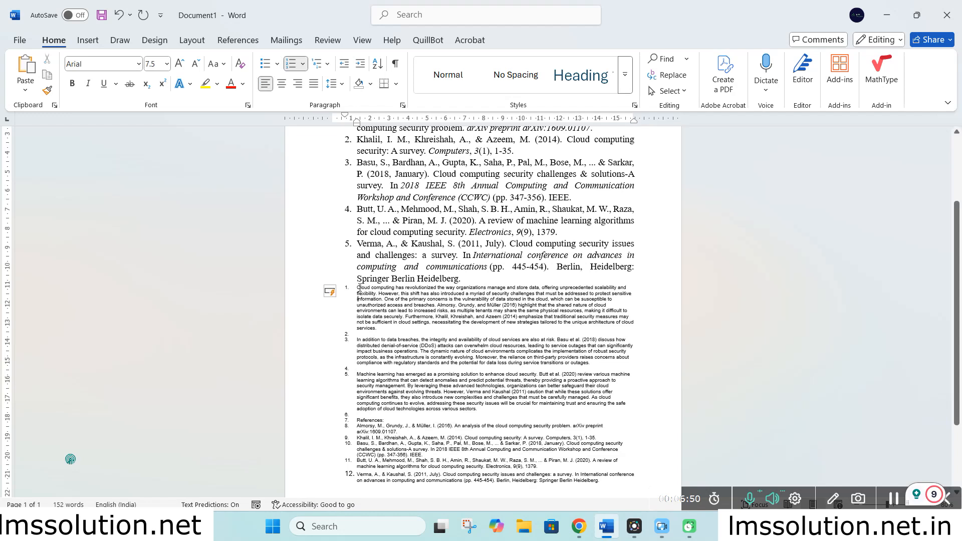
pyautogui.hotkey('ctrl', 'shift', 'n')
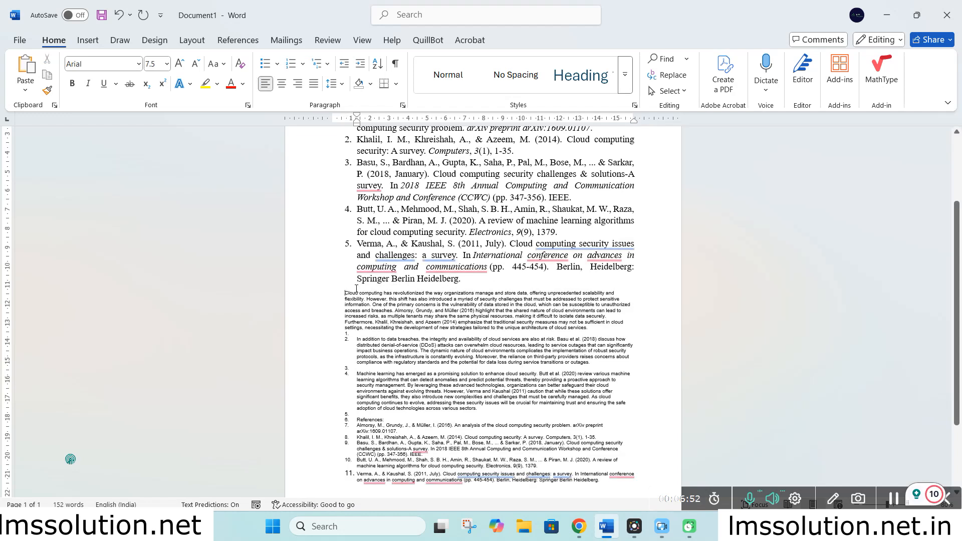
# - Remove the numbering from the "In addition to data breaches" paragraph and join it to the first pasted paragraph
pyautogui.click(358, 339)
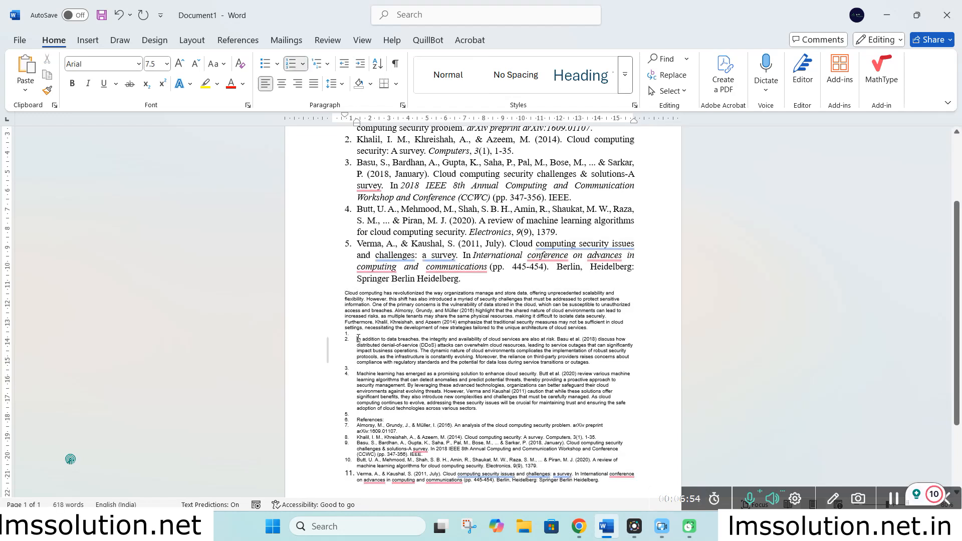
pyautogui.press('BackSpace')
pyautogui.press('BackSpace')
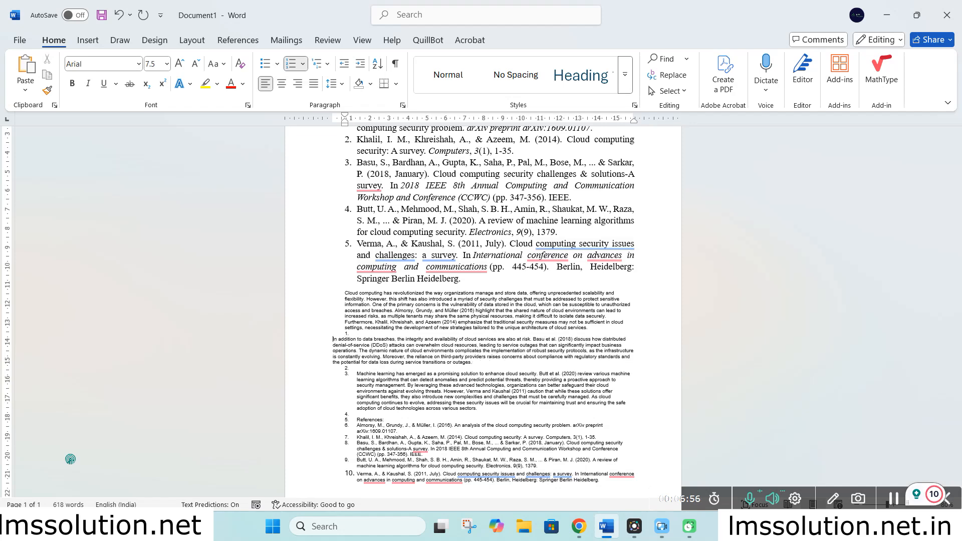
pyautogui.press('BackSpace')
pyautogui.press('BackSpace')
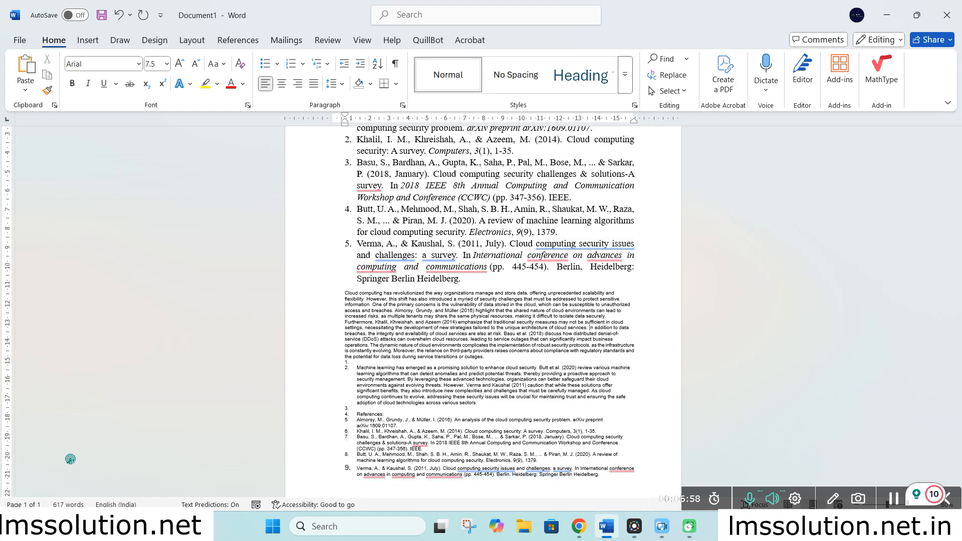
# - Delete the "References:" heading and the small-print reference list from the end of the pasted content
pyautogui.scroll(-1, 353, 360)
pyautogui.scroll(-1, 355, 360)
pyautogui.keyDown('shift'); pyautogui.click(599, 427); pyautogui.keyUp('shift')
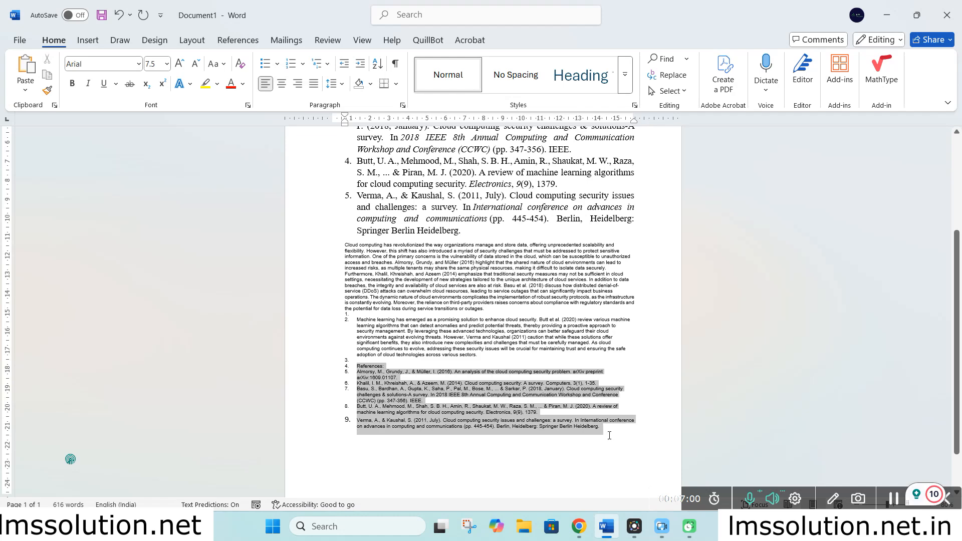
pyautogui.press('Delete')
# - Remove the numbering from the "Machine learning has emerged" paragraph and merge it into the pasted paragraph above
pyautogui.click(611, 434)
pyautogui.scroll(3, 387, 404)
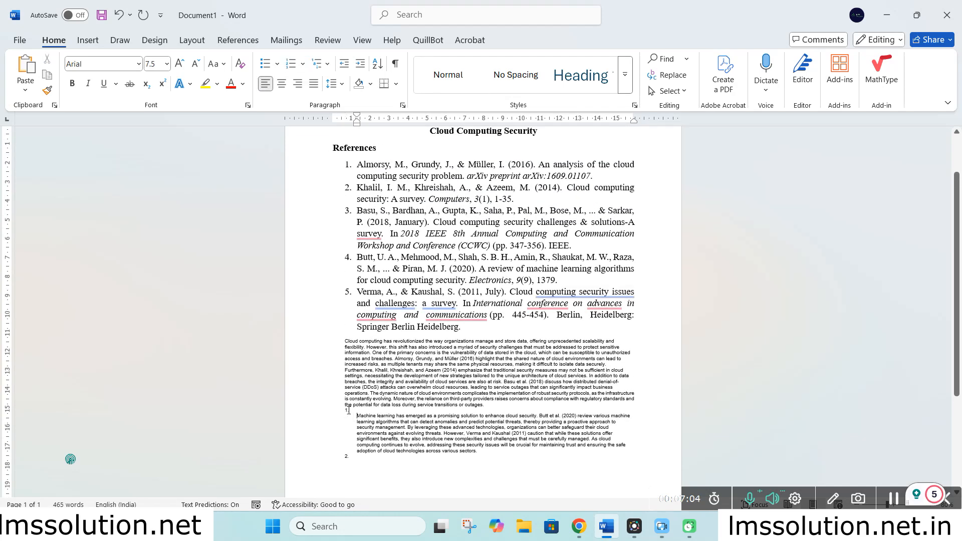
pyautogui.press('BackSpace')
pyautogui.press('BackSpace')
pyautogui.press('BackSpace')
pyautogui.press('BackSpace')
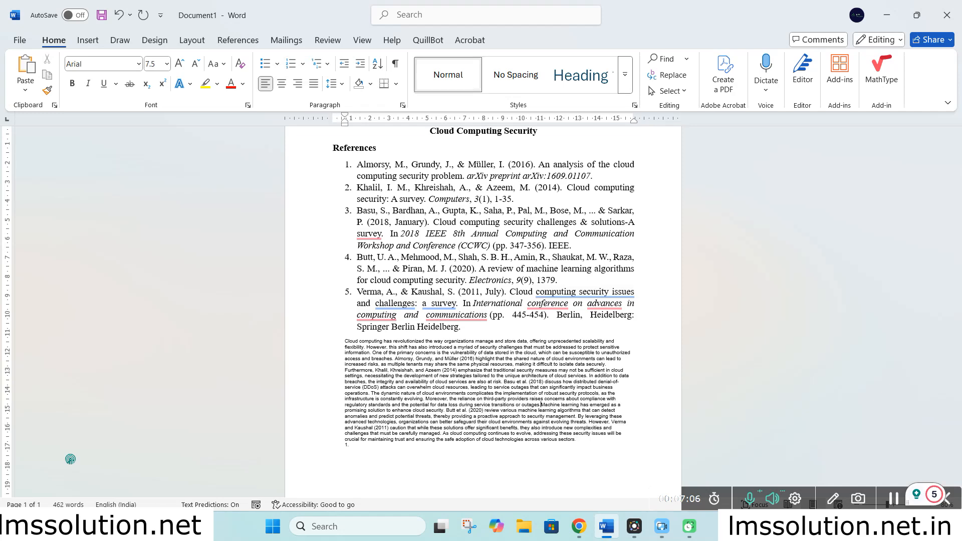
# - Highlight the merged cloud computing paragraph in yellow
pyautogui.scroll(-1, 307, 414)
pyautogui.moveTo(345, 294); pyautogui.dragTo(581, 393)
pyautogui.click(205, 83)
pyautogui.press('Right')
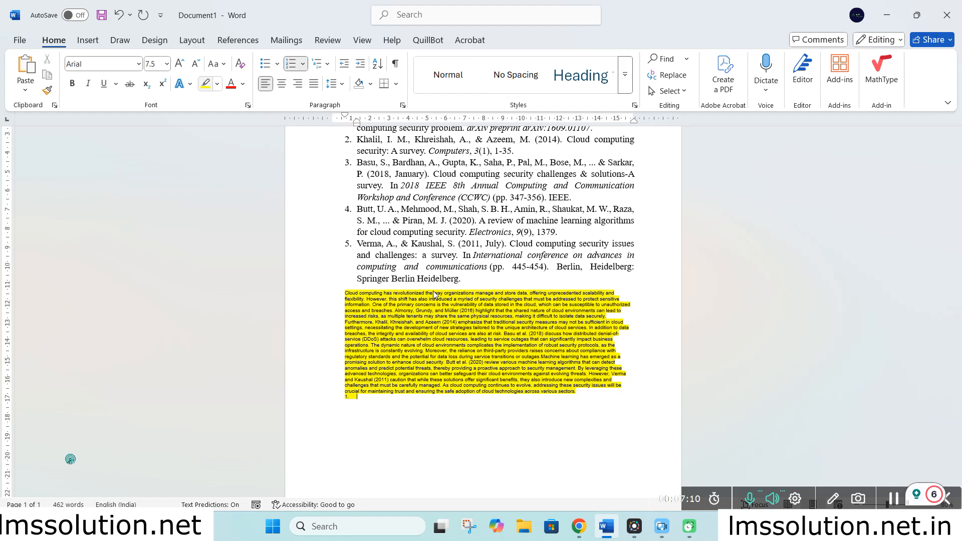
pyautogui.scroll(2, 530, 314)
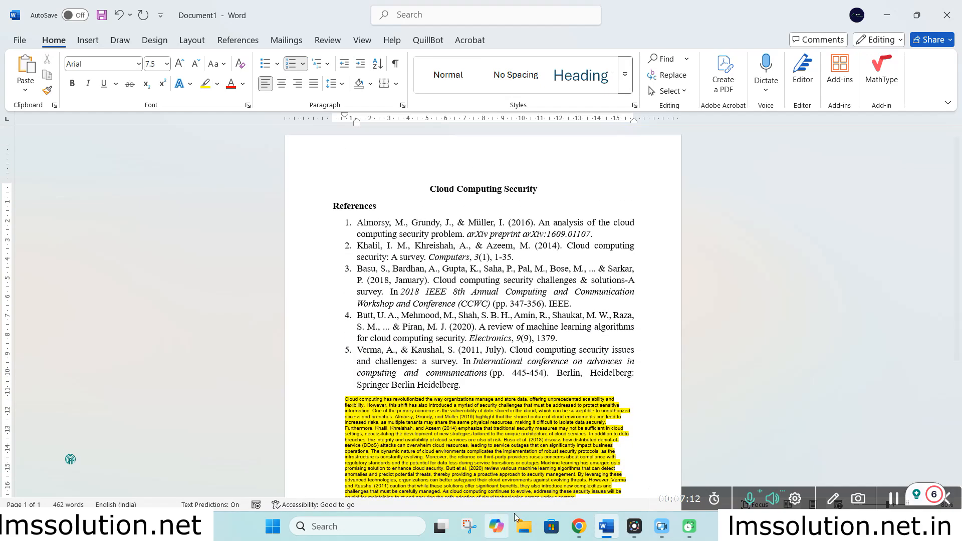
# - Switch back to Chrome and open the LMS AI page at its LMS AI Templates section
pyautogui.click(578, 526)
pyautogui.click(531, 480)
pyautogui.scroll(5, 344, 273)
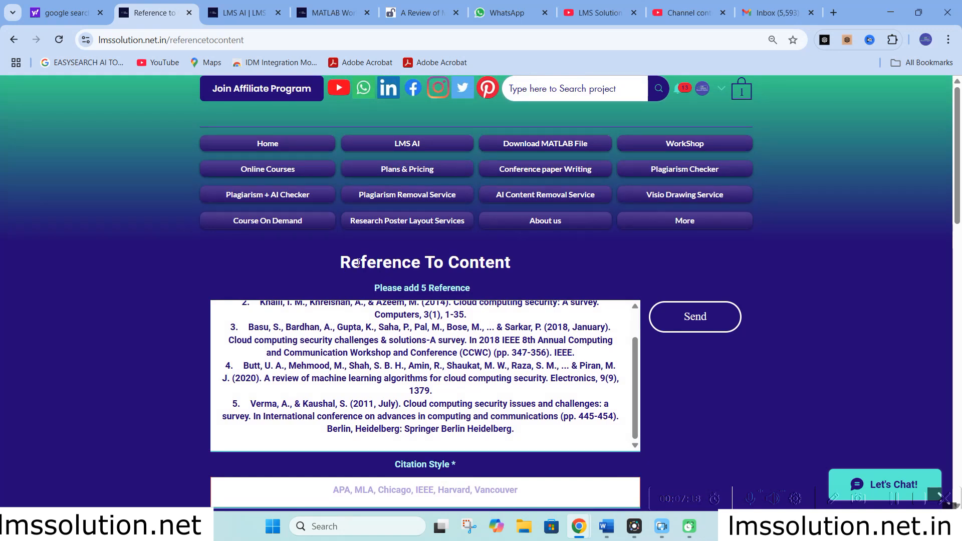
pyautogui.click(414, 150)
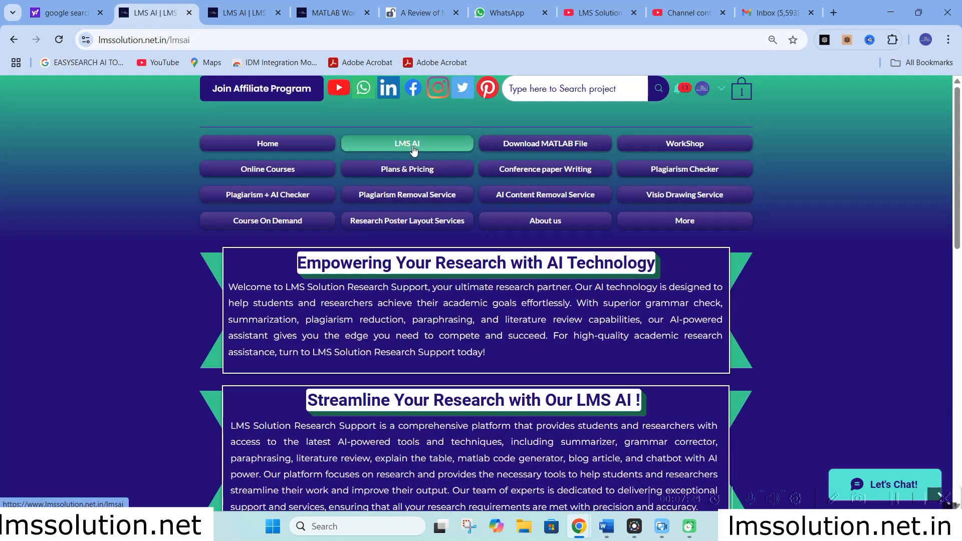
pyautogui.scroll(-3, 414, 149)
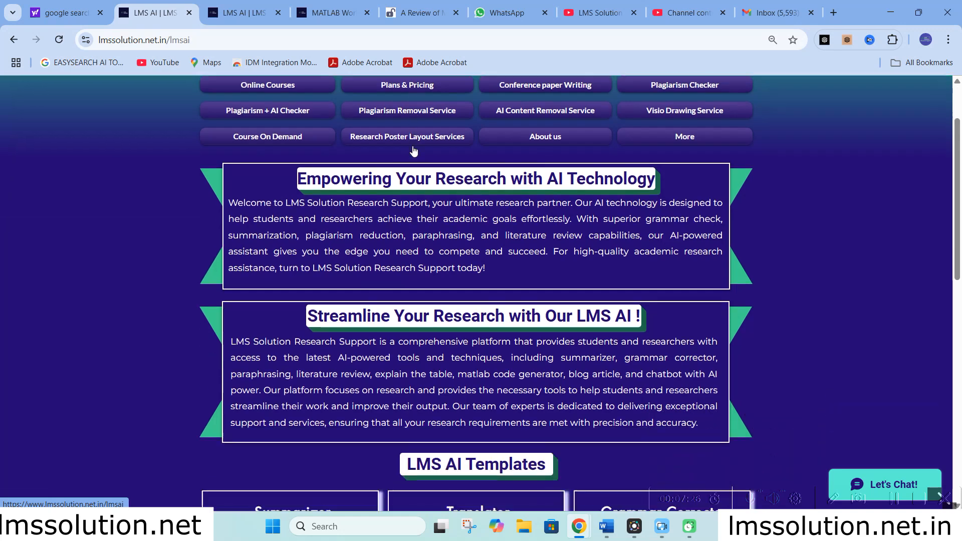
# - Check the fourth reference in the Word document and switch to its MDPI article page in Chrome
pyautogui.click(607, 525)
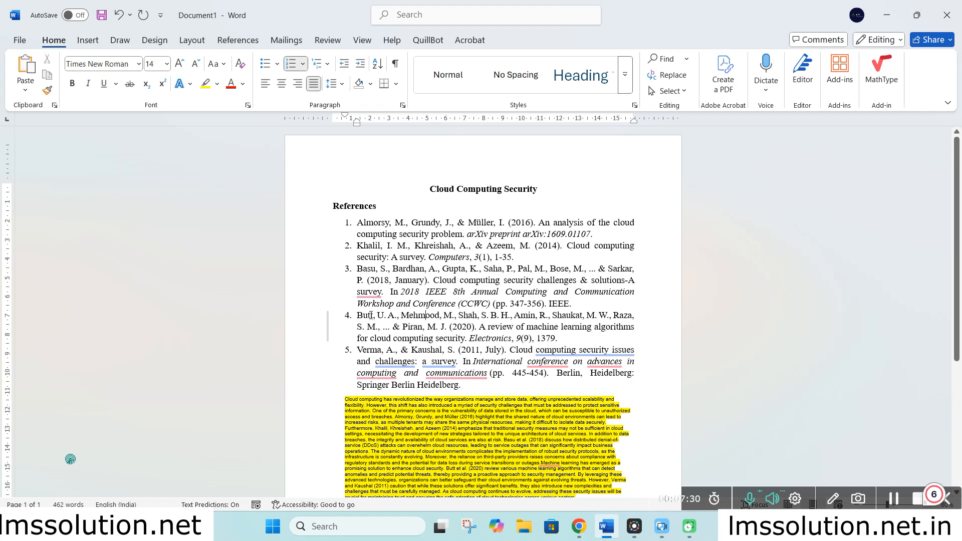
pyautogui.moveTo(356, 314); pyautogui.dragTo(557, 349)
pyautogui.click(469, 338)
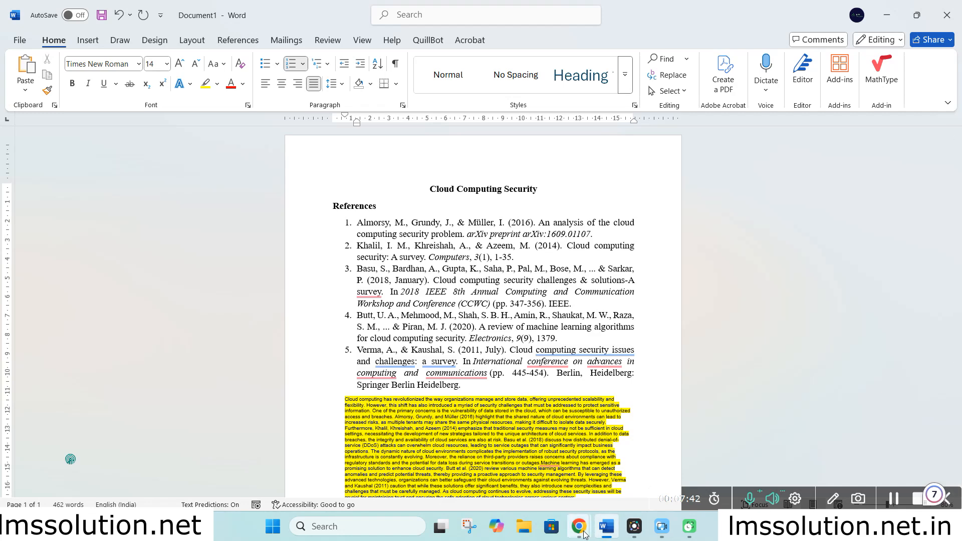
pyautogui.moveTo(579, 526)
pyautogui.click(513, 480)
pyautogui.click(423, 13)
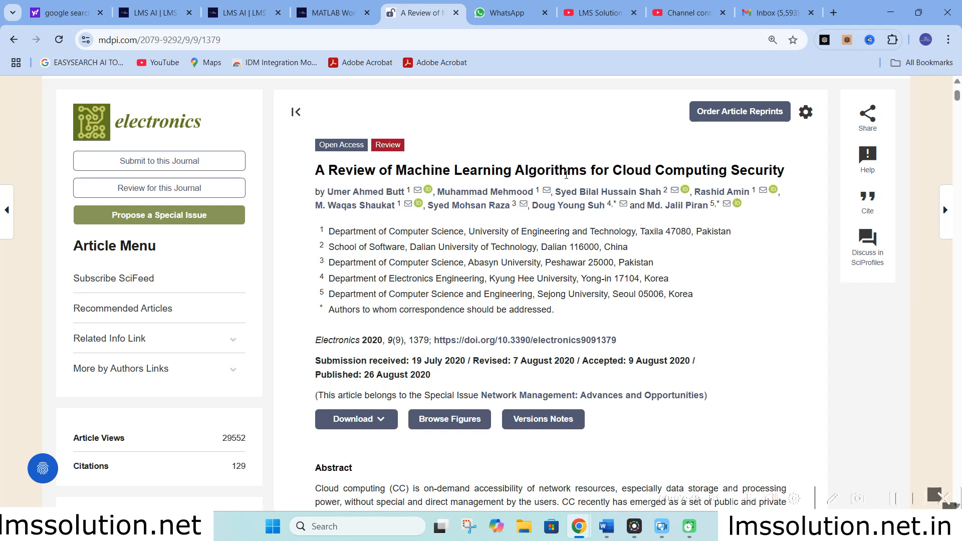
# - Download the article "A Review of Machine Learning Algorithms for Cloud Computing Security" as a PDF and close the opened PDF viewer
pyautogui.moveTo(531, 192)
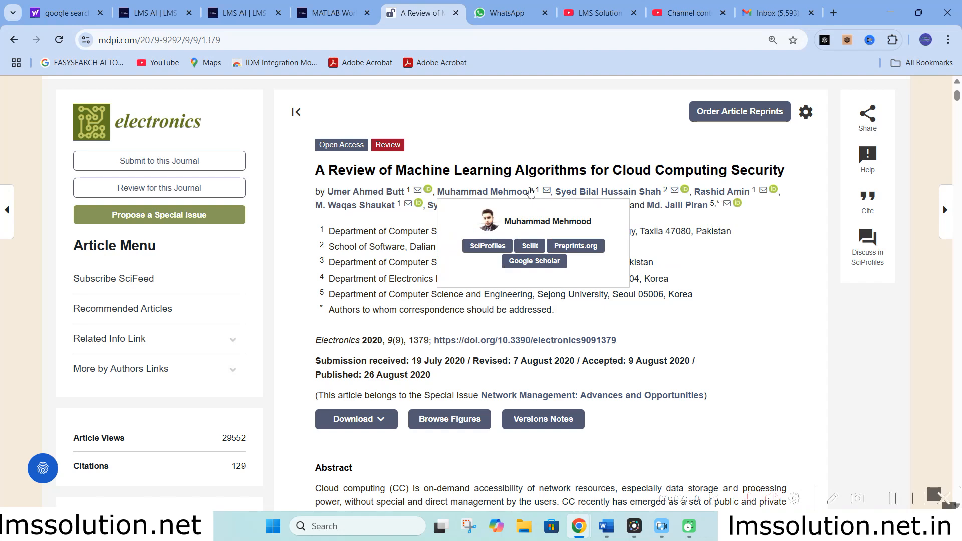
pyautogui.scroll(-2, 529, 188)
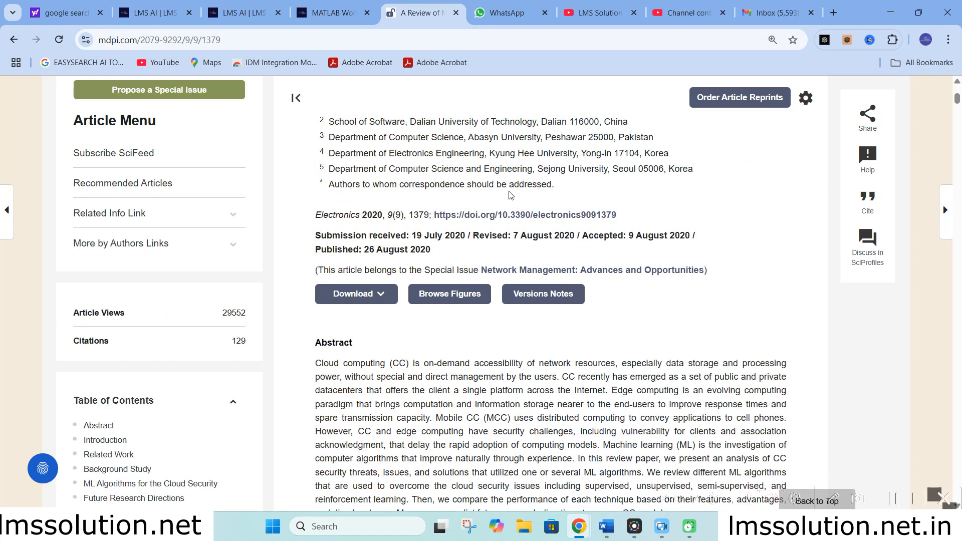
pyautogui.scroll(-4, 511, 195)
pyautogui.scroll(3, 395, 191)
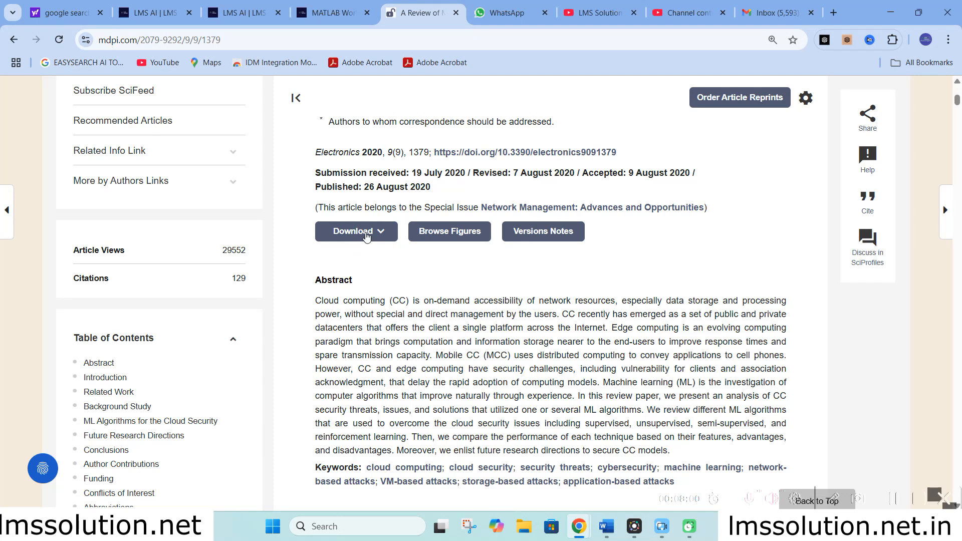
pyautogui.click(366, 234)
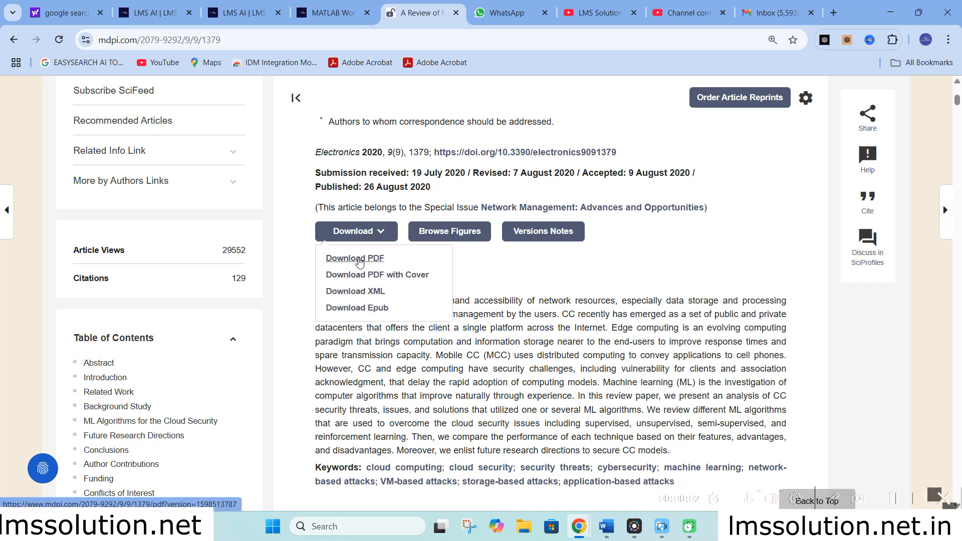
pyautogui.click(357, 258)
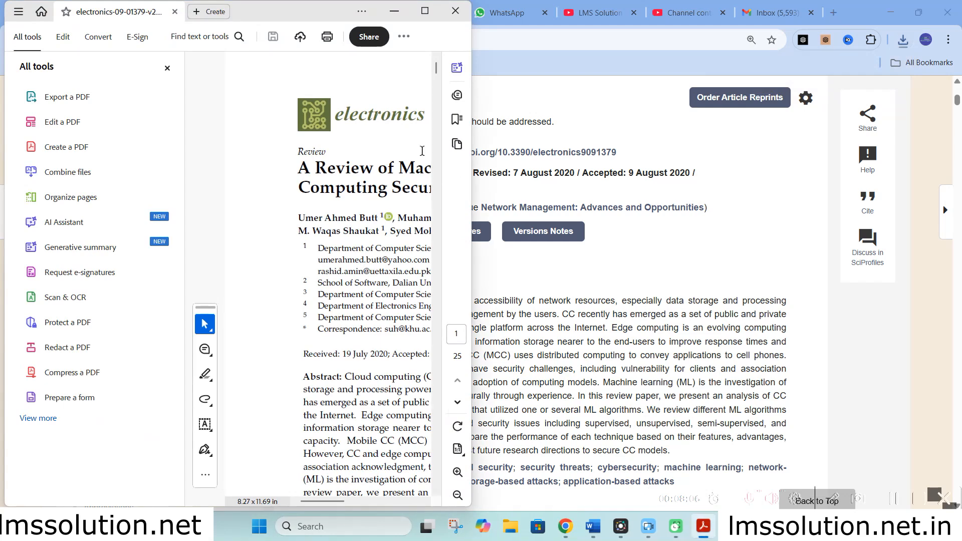
pyautogui.click(455, 11)
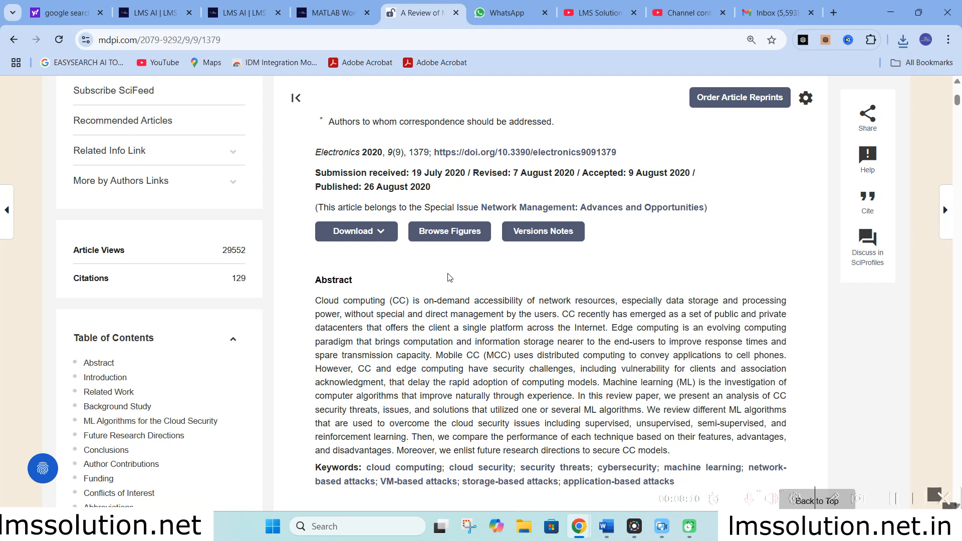
# - Leave the MDPI article and open the Detailed Literature Review template from the LMS AI page
pyautogui.scroll(-3, 450, 277)
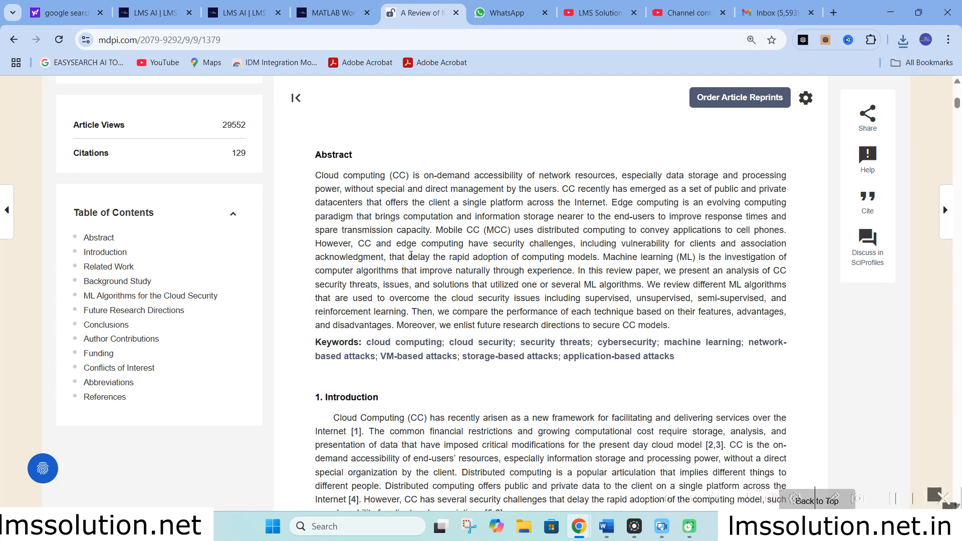
pyautogui.scroll(1, 411, 256)
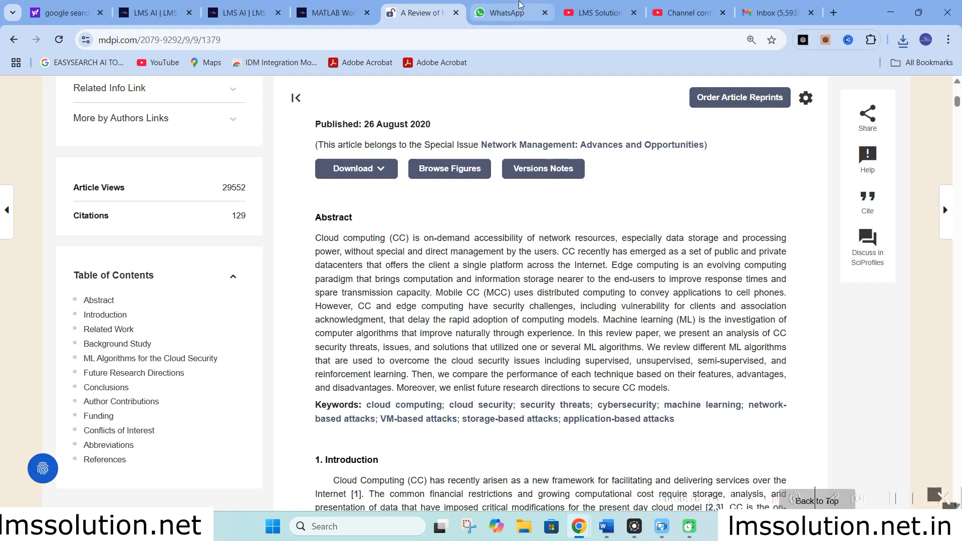
pyautogui.click(333, 12)
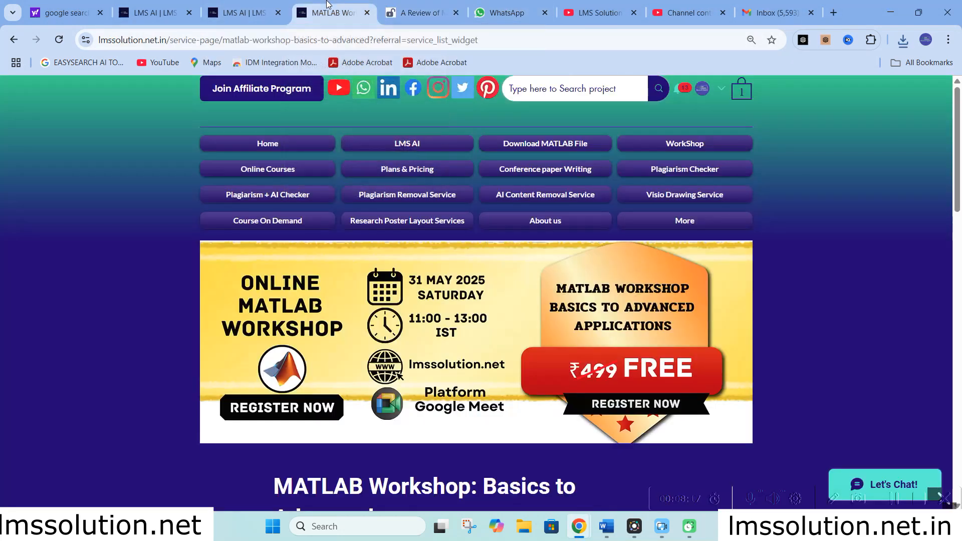
pyautogui.click(248, 13)
pyautogui.click(150, 12)
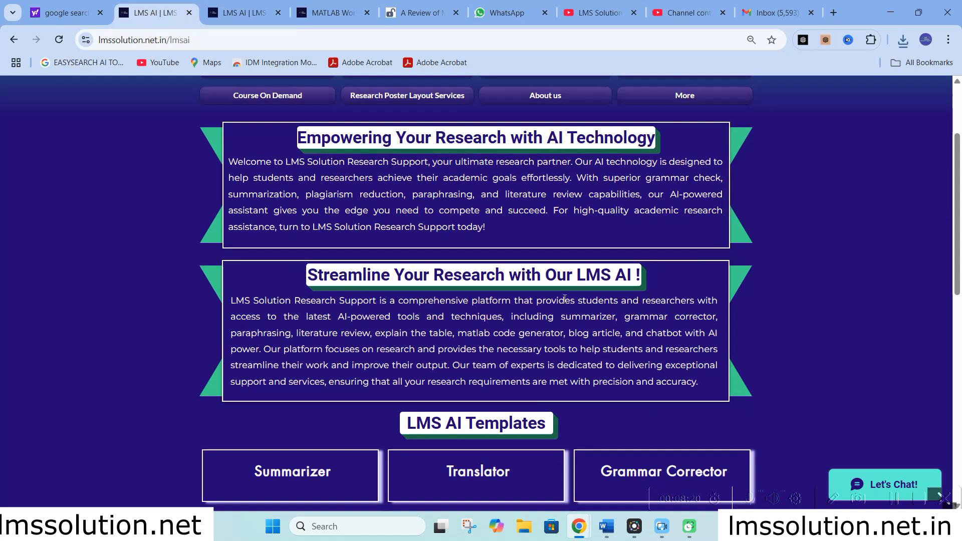
pyautogui.scroll(-7, 565, 300)
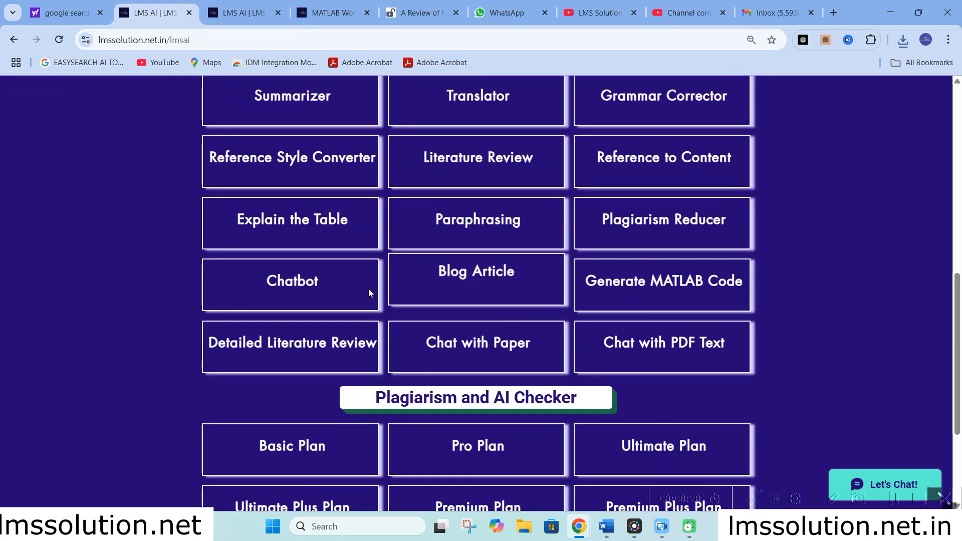
pyautogui.click(296, 340)
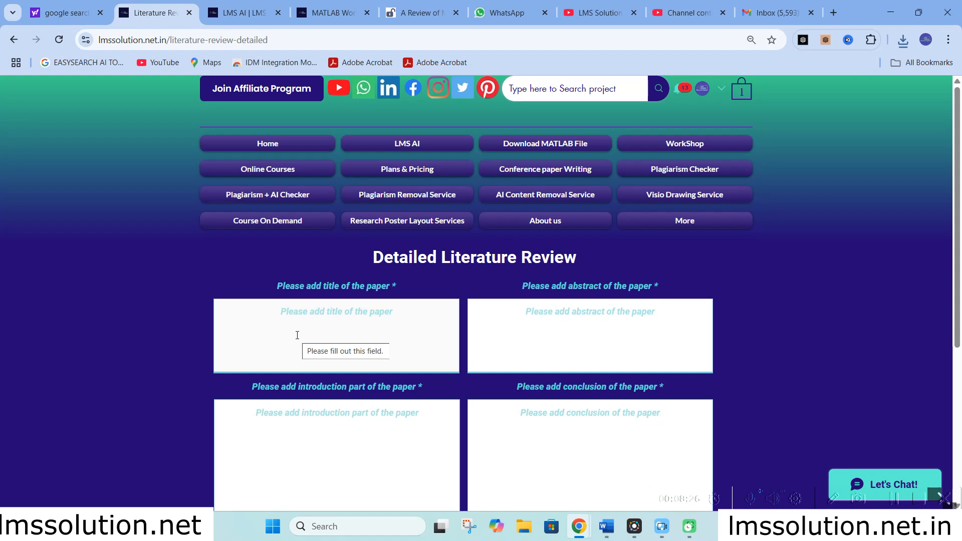
pyautogui.scroll(-1, 297, 335)
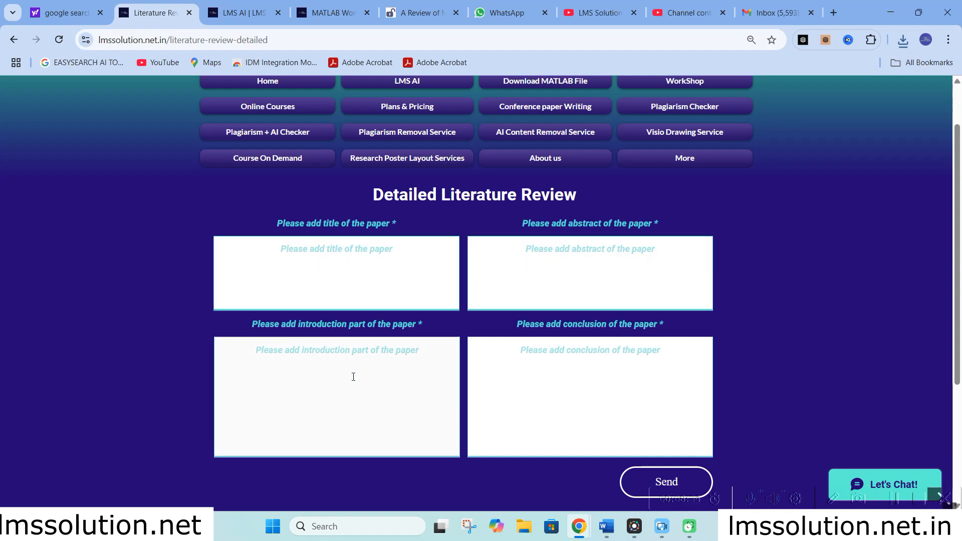
# - Copy the title "A Review of Machine Learning Algorithms for Cloud Computing Security" from the MDPI article into the form's paper title field
pyautogui.click(335, 256)
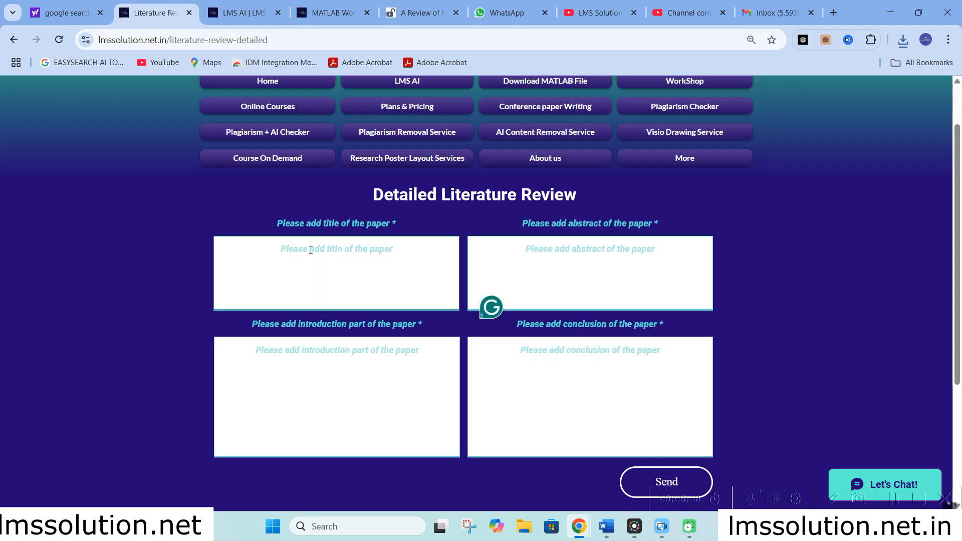
pyautogui.click(421, 13)
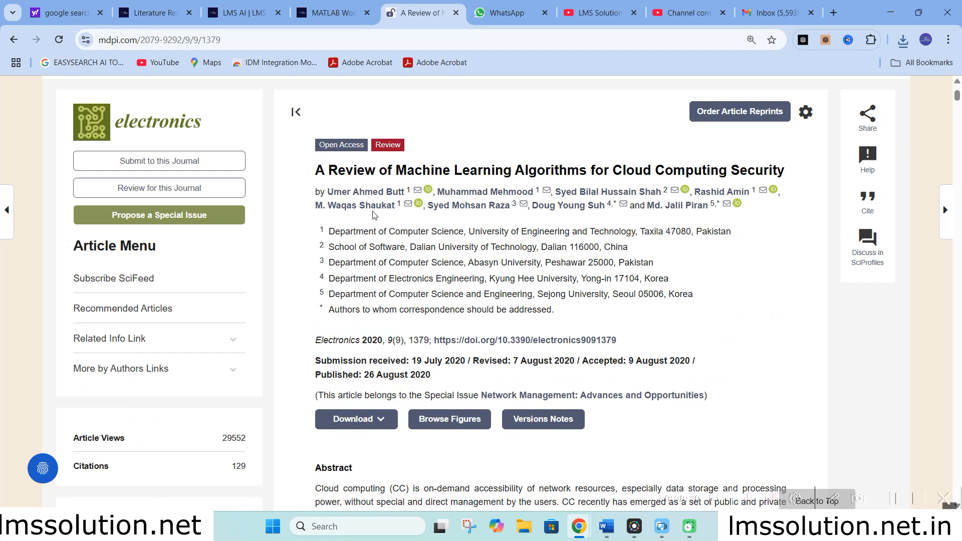
pyautogui.moveTo(315, 170); pyautogui.dragTo(789, 171)
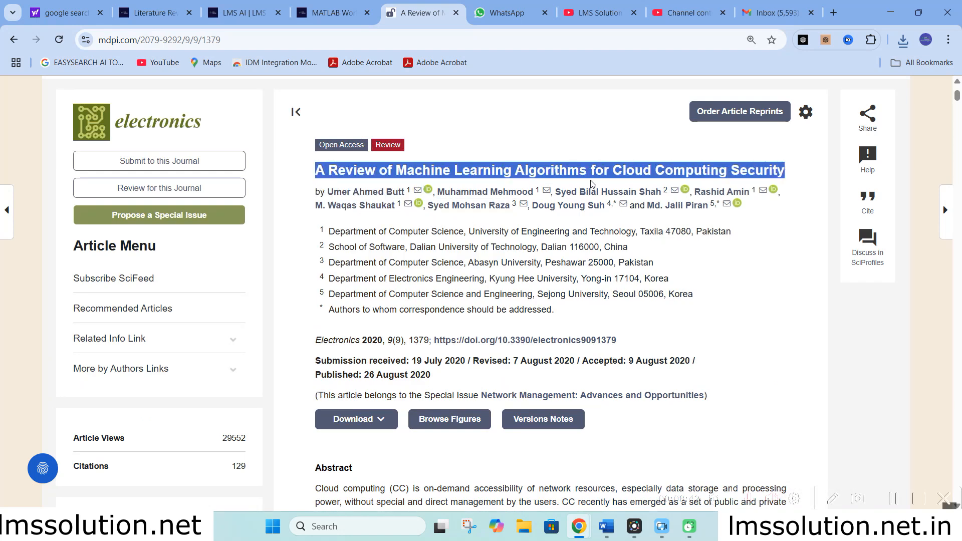
pyautogui.rightClick(590, 182)
pyautogui.click(624, 194)
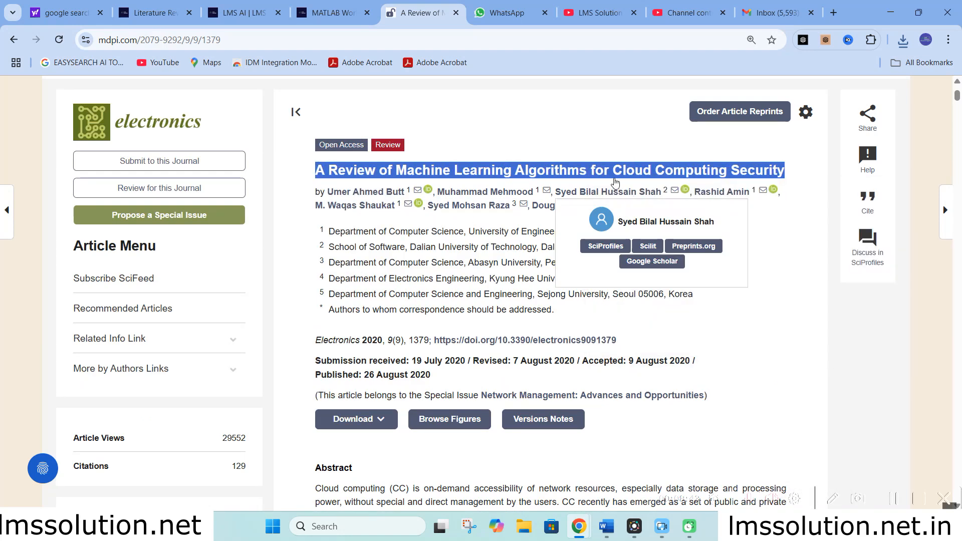
pyautogui.click(275, 6)
pyautogui.click(331, 13)
pyautogui.click(155, 12)
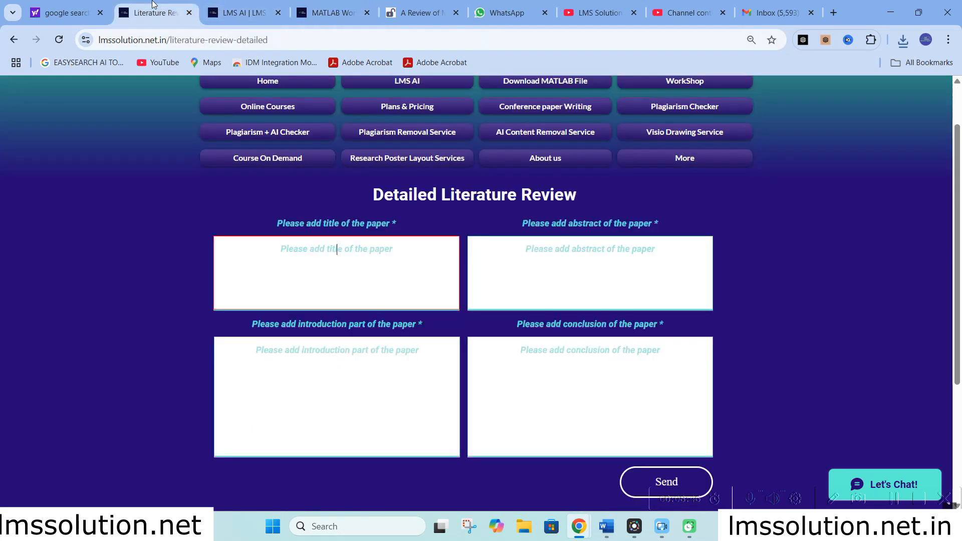
pyautogui.click(333, 249)
pyautogui.hotkey('ctrl', 'v')
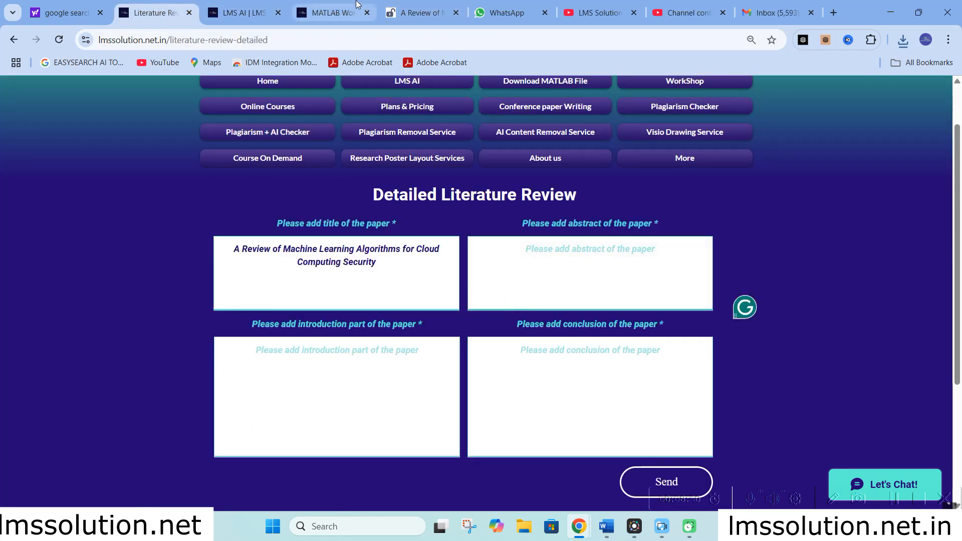
# - Copy the article's abstract paragraph, without its heading or keywords, into the form's abstract field
pyautogui.click(409, 12)
pyautogui.scroll(-9, 316, 152)
pyautogui.scroll(3, 316, 152)
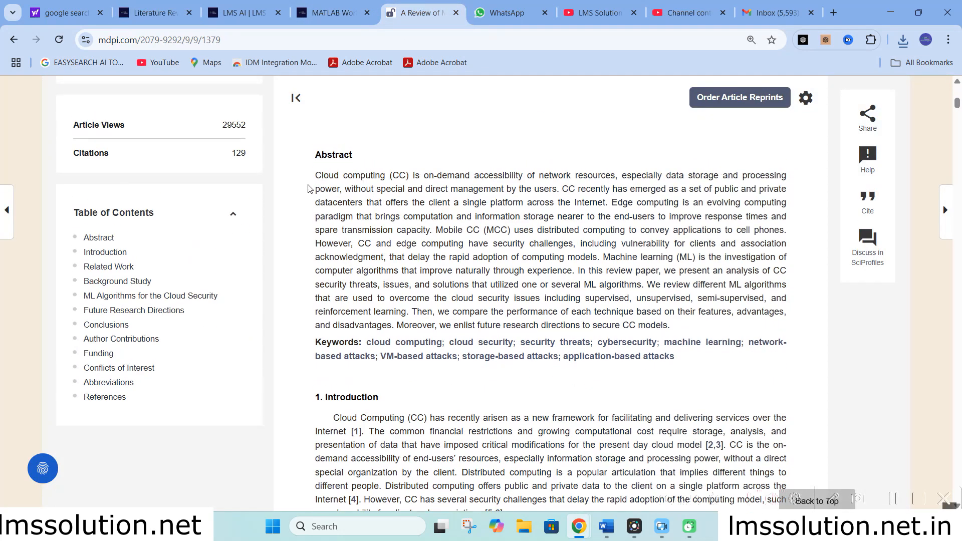
pyautogui.moveTo(316, 152); pyautogui.dragTo(686, 325)
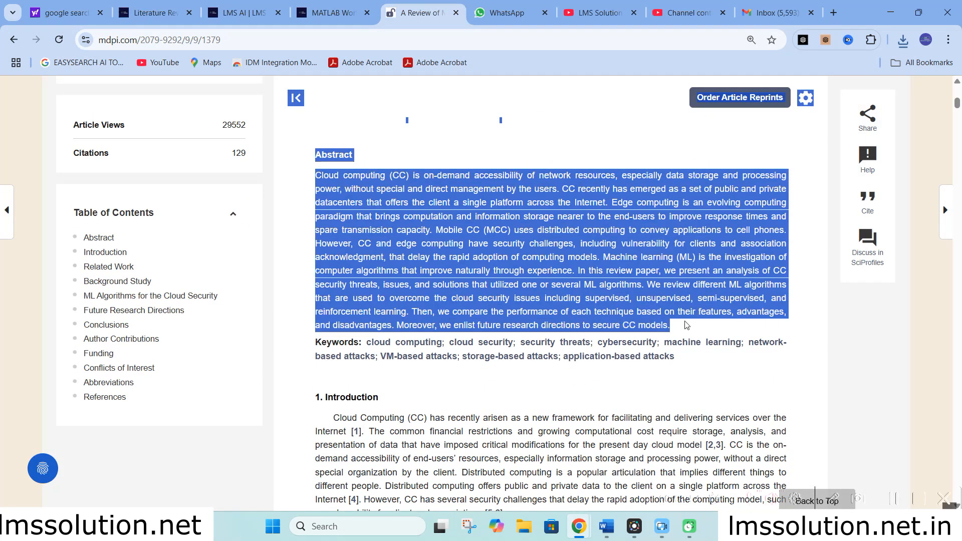
pyautogui.click(329, 186)
pyautogui.moveTo(320, 176); pyautogui.dragTo(671, 326)
pyautogui.rightClick(547, 273)
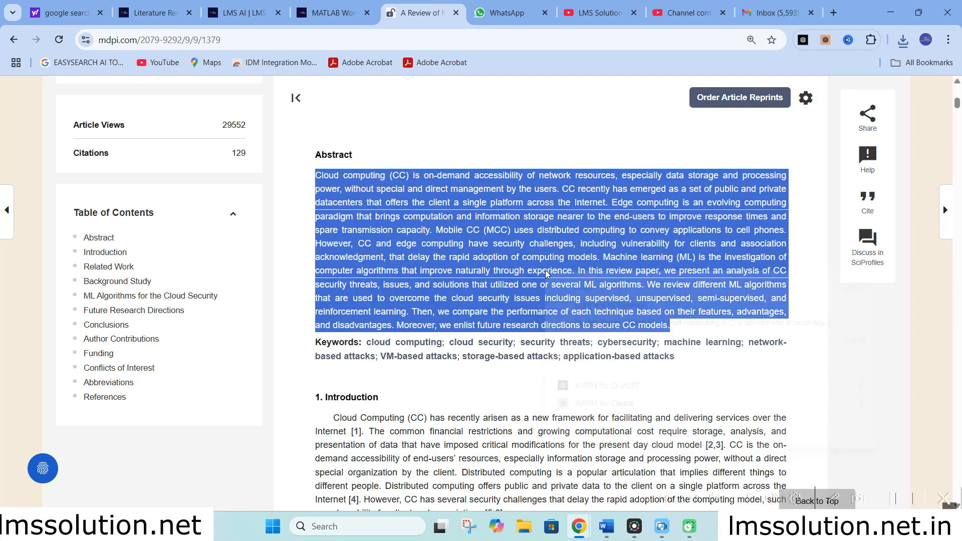
pyautogui.click(580, 289)
pyautogui.click(242, 13)
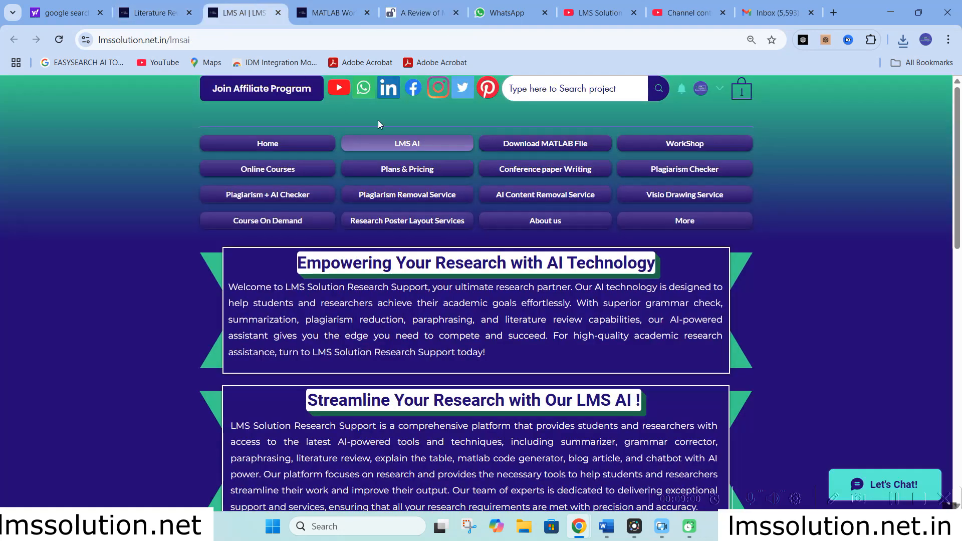
pyautogui.click(333, 12)
pyautogui.click(155, 13)
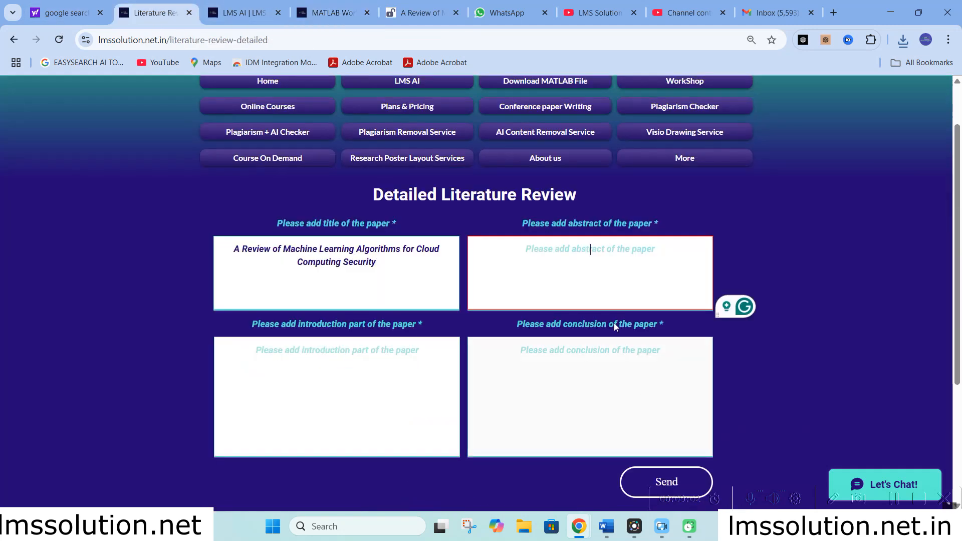
pyautogui.hotkey('ctrl', 'v')
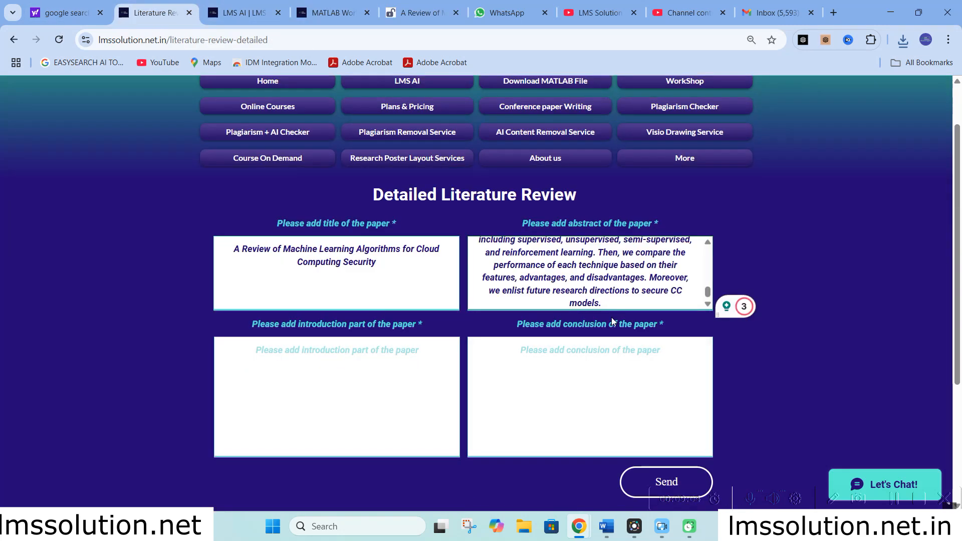
# - Copy the article's Introduction section text, through its closing paragraph, into the form's introduction field
pyautogui.click(337, 387)
pyautogui.click(423, 13)
pyautogui.scroll(-8, 358, 217)
pyautogui.scroll(3, 358, 217)
pyautogui.moveTo(327, 147); pyautogui.dragTo(655, 164)
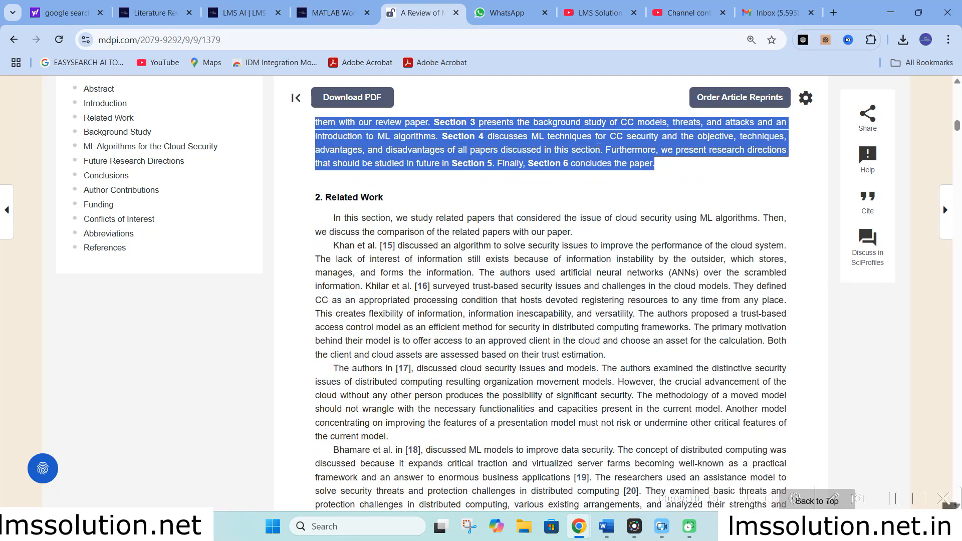
pyautogui.rightClick(563, 153)
pyautogui.click(603, 159)
pyautogui.click(250, 13)
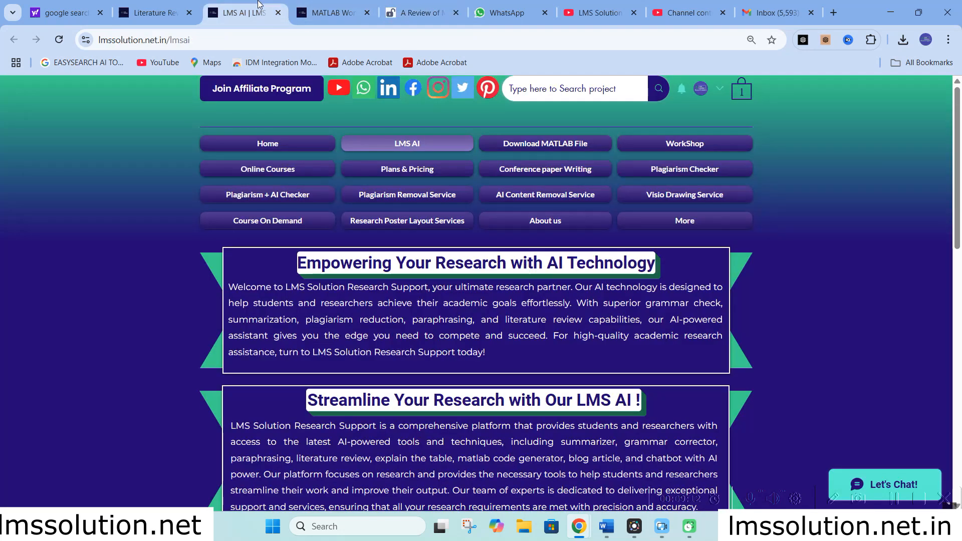
pyautogui.click(160, 12)
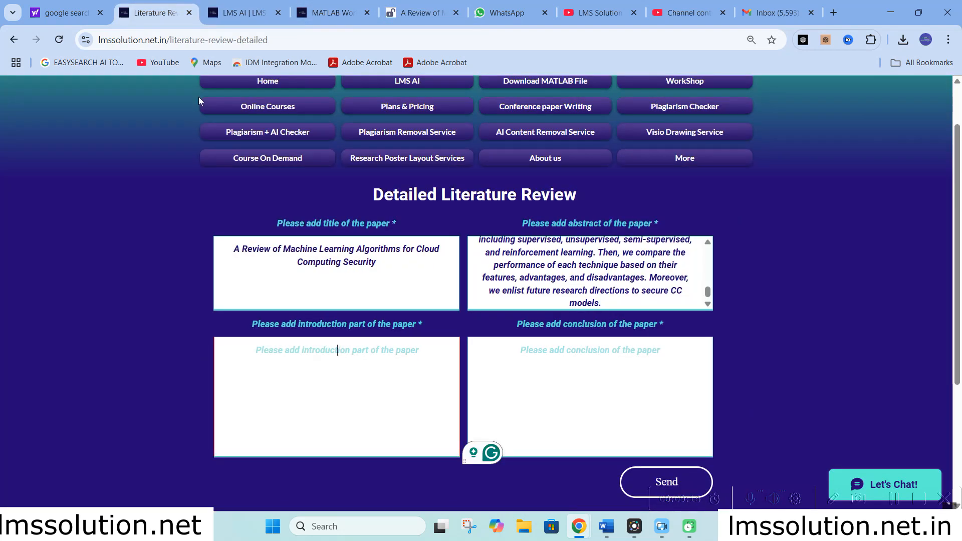
pyautogui.hotkey('ctrl', 'v')
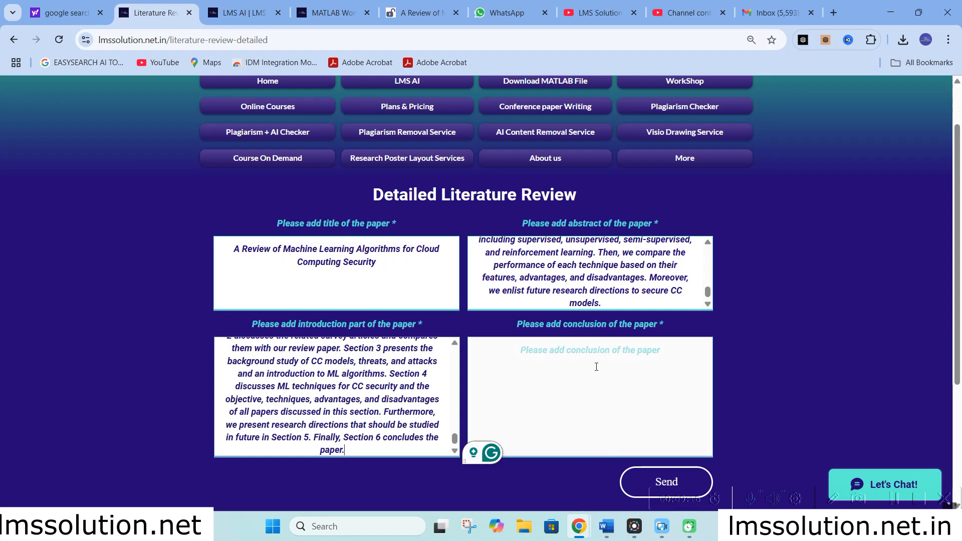
# - Copy the paragraph under "6. Conclusions" in the MDPI article into the form's conclusion field
pyautogui.click(595, 366)
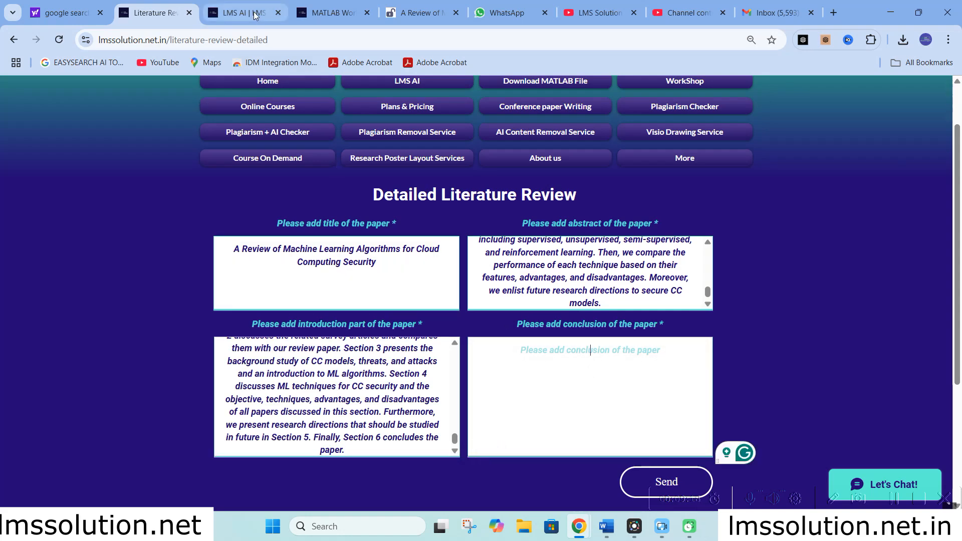
pyautogui.click(423, 12)
pyautogui.scroll(-10, 958, 253)
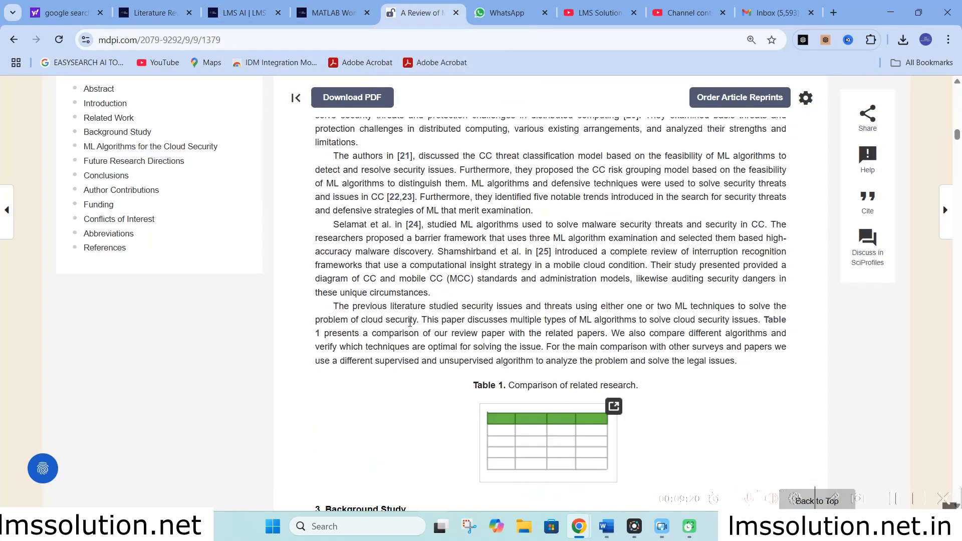
pyautogui.moveTo(958, 145); pyautogui.dragTo(959, 356)
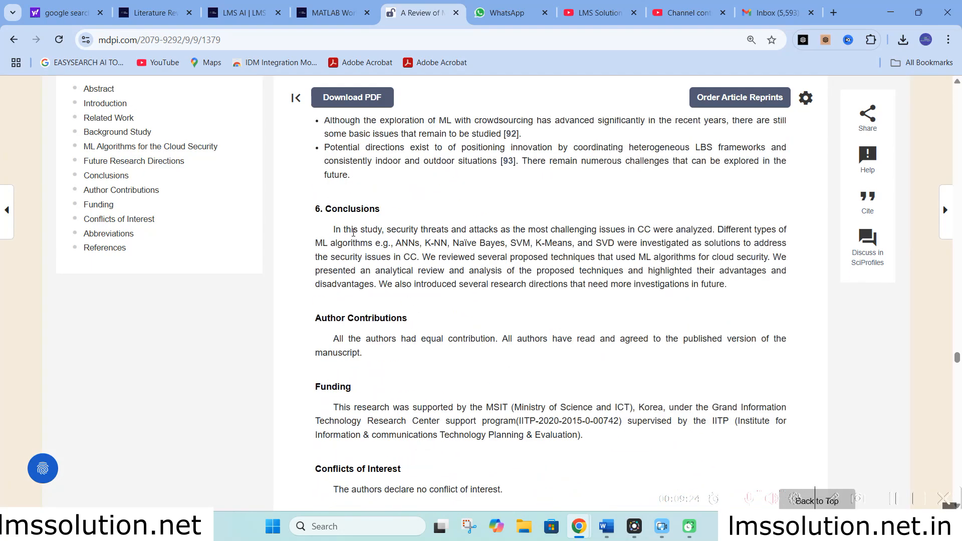
pyautogui.moveTo(334, 229); pyautogui.dragTo(761, 287)
pyautogui.rightClick(626, 239)
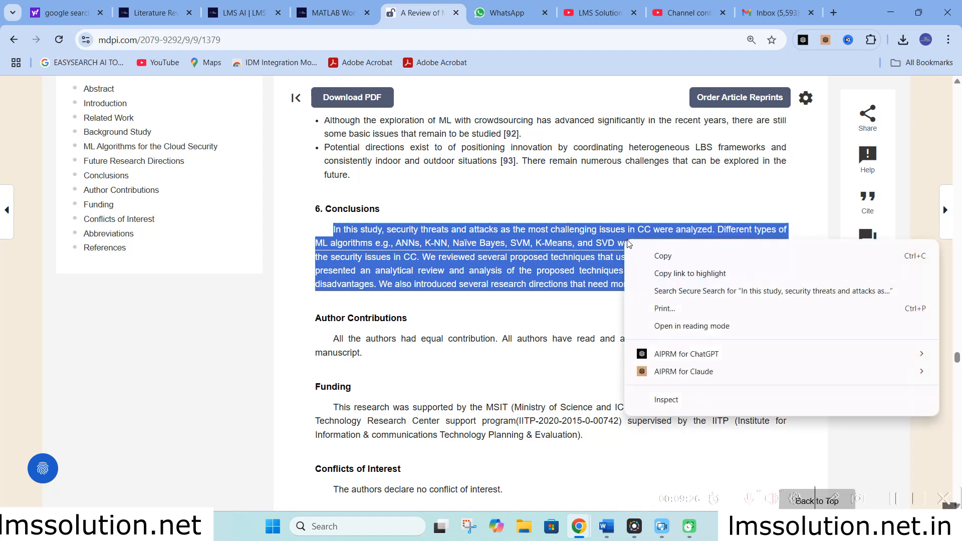
pyautogui.click(662, 255)
pyautogui.click(243, 13)
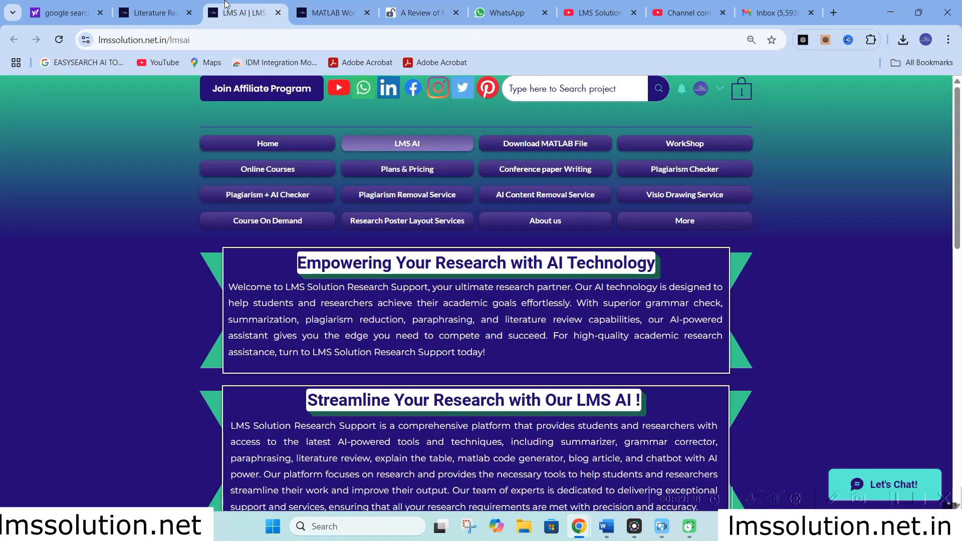
pyautogui.click(170, 11)
pyautogui.click(527, 375)
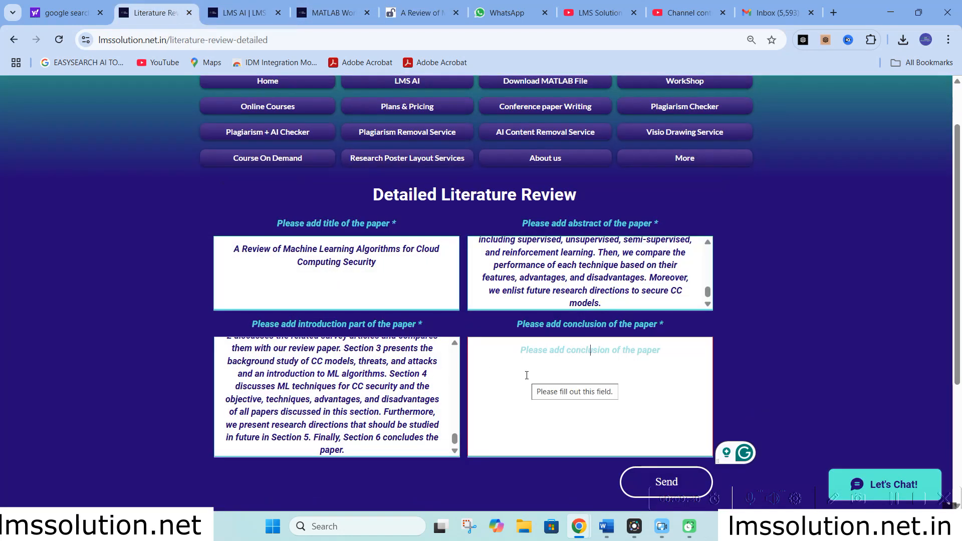
pyautogui.hotkey('ctrl', 'v')
# - Submit the completed form and review the generated summary, main findings and limitations of the paper
pyautogui.scroll(-3, 411, 332)
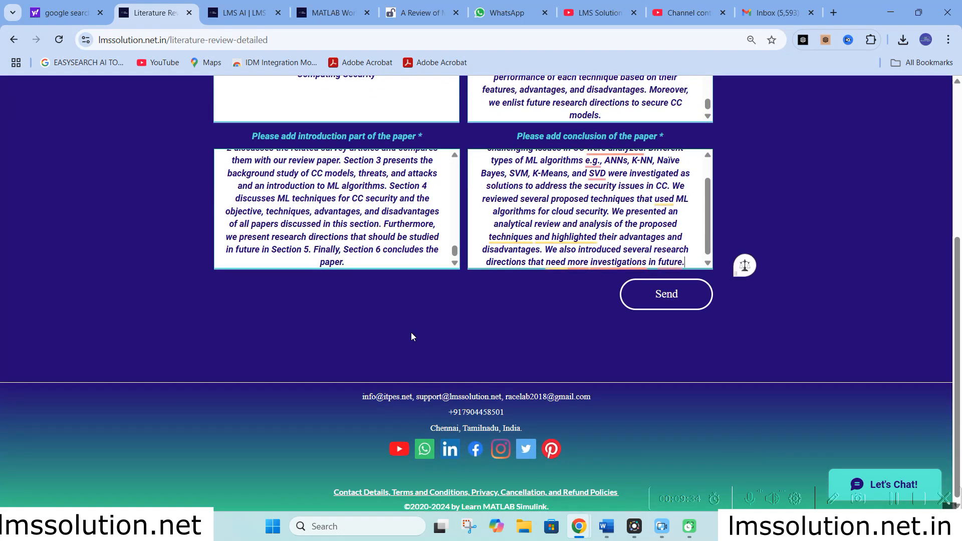
pyautogui.click(676, 297)
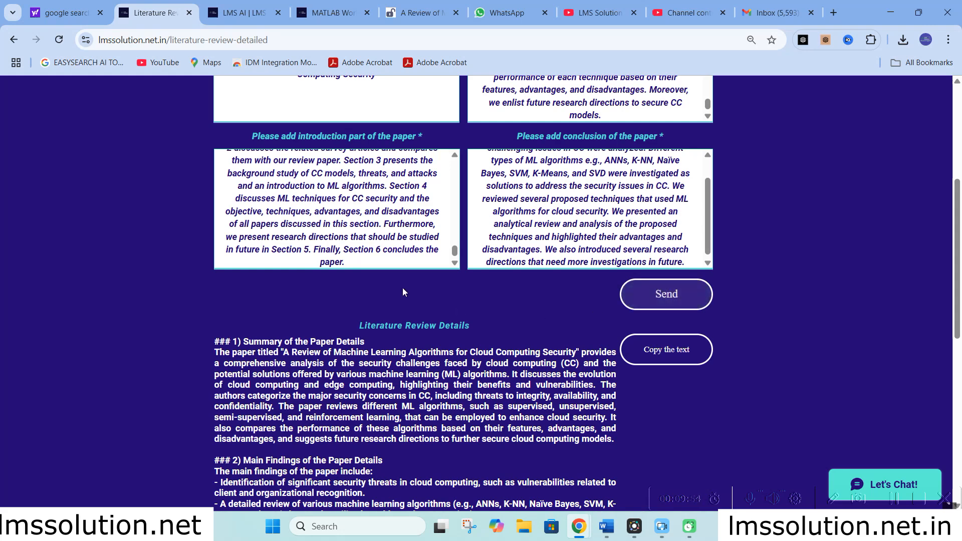
pyautogui.scroll(-1, 428, 284)
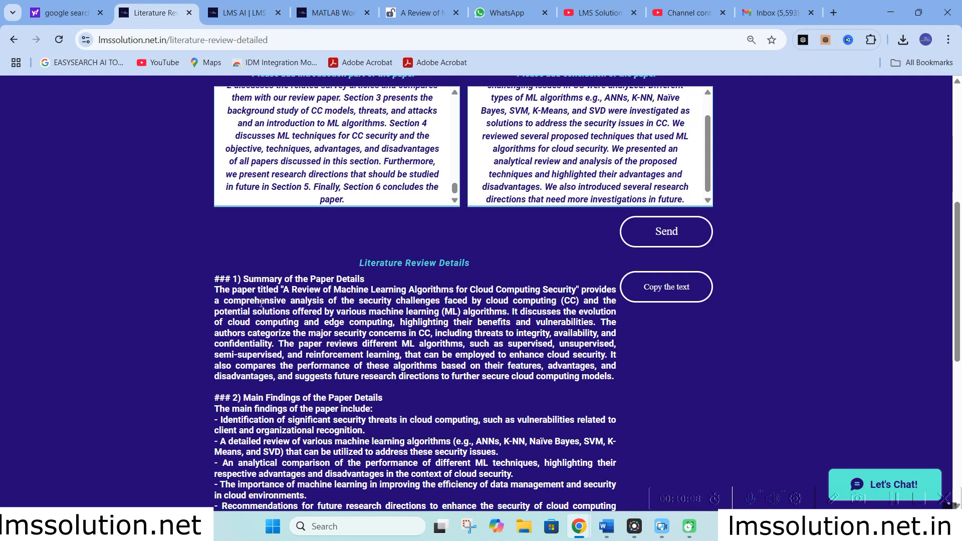
pyautogui.scroll(-1, 261, 303)
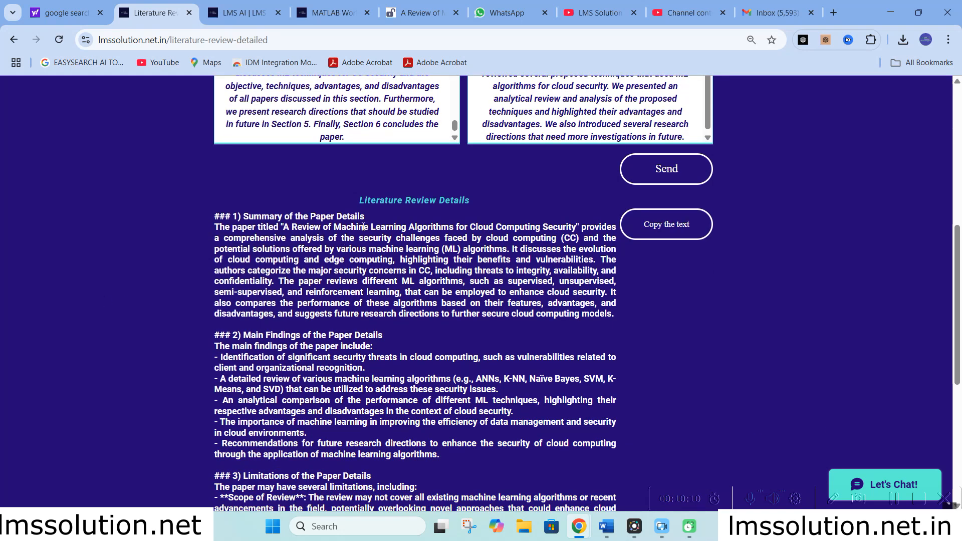
pyautogui.moveTo(216, 223); pyautogui.dragTo(601, 328)
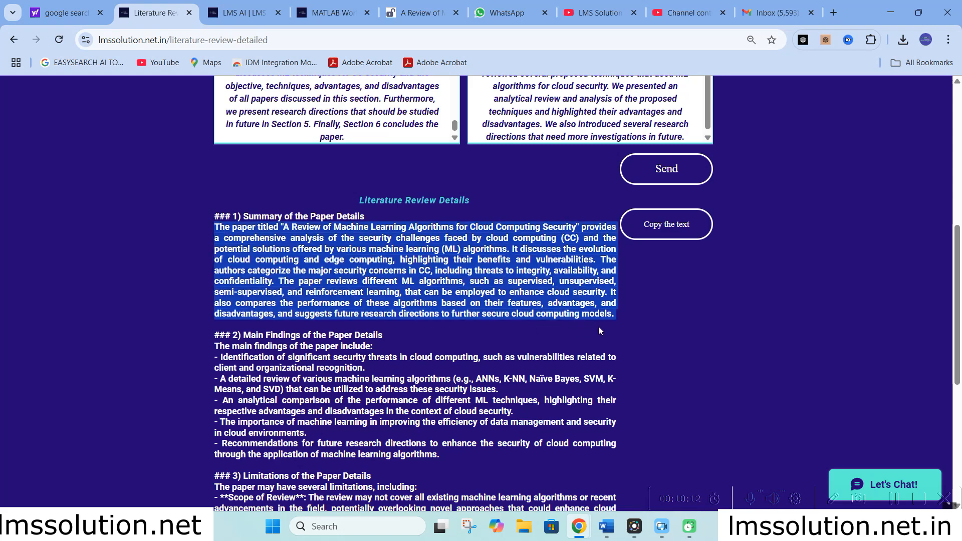
pyautogui.scroll(-1, 278, 292)
pyautogui.click(279, 260)
pyautogui.scroll(-3, 257, 209)
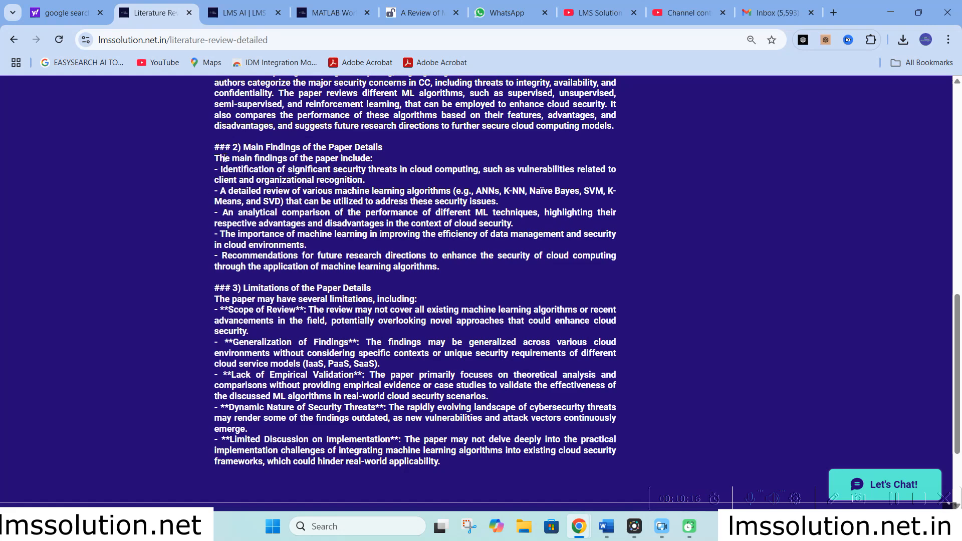
# - Examine the summary, main findings and limitations sections of the generated literature review
pyautogui.moveTo(215, 159); pyautogui.dragTo(449, 271)
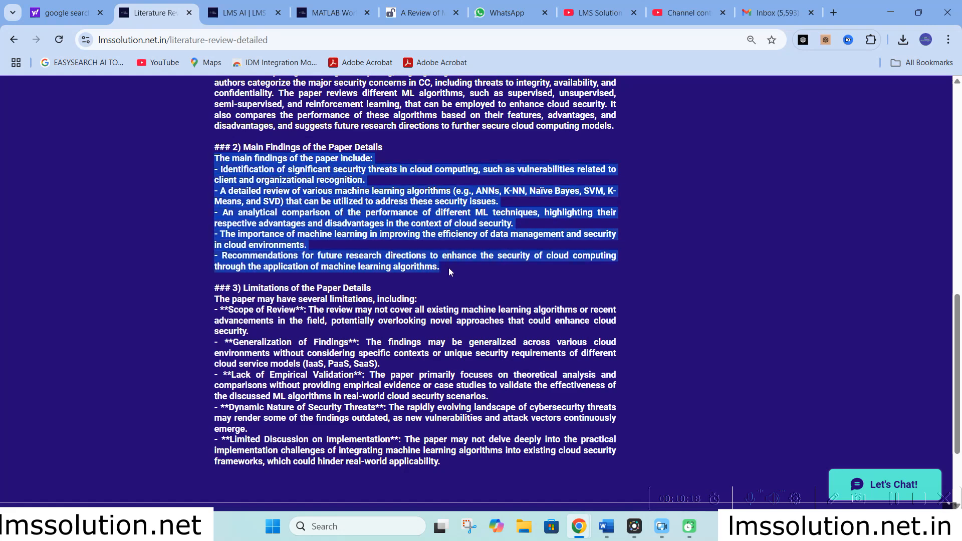
pyautogui.scroll(-2, 285, 207)
pyautogui.click(284, 206)
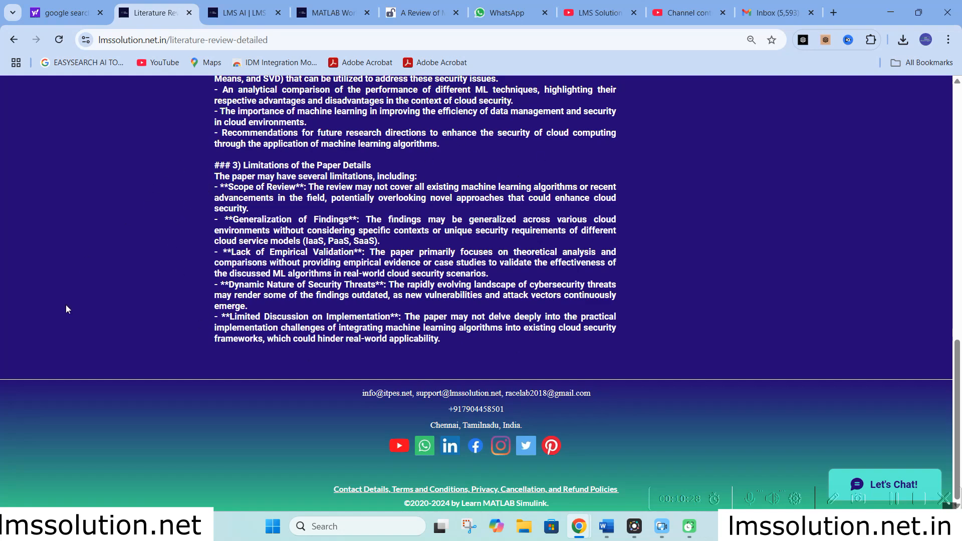
pyautogui.scroll(2, 277, 246)
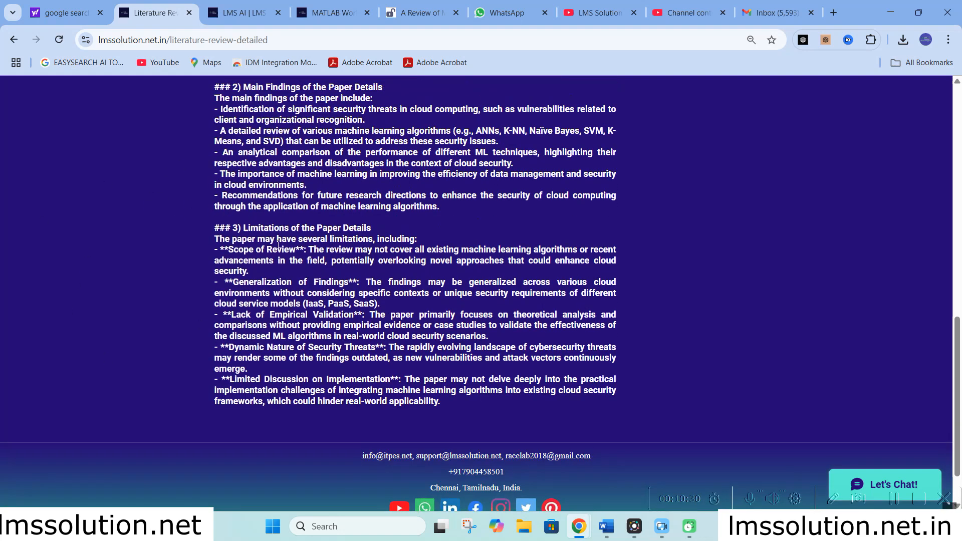
pyautogui.scroll(2, 306, 323)
pyautogui.scroll(8, 306, 324)
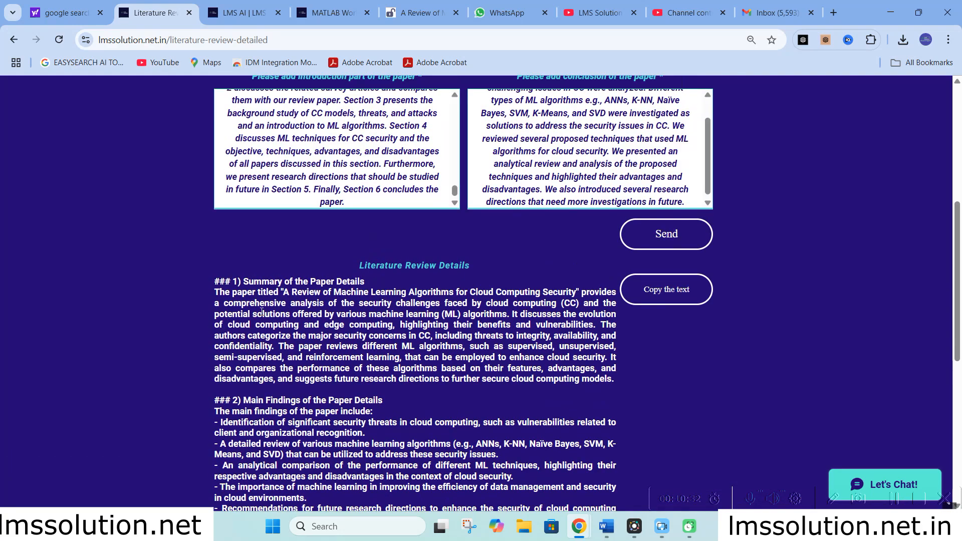
pyautogui.scroll(-3, 191, 291)
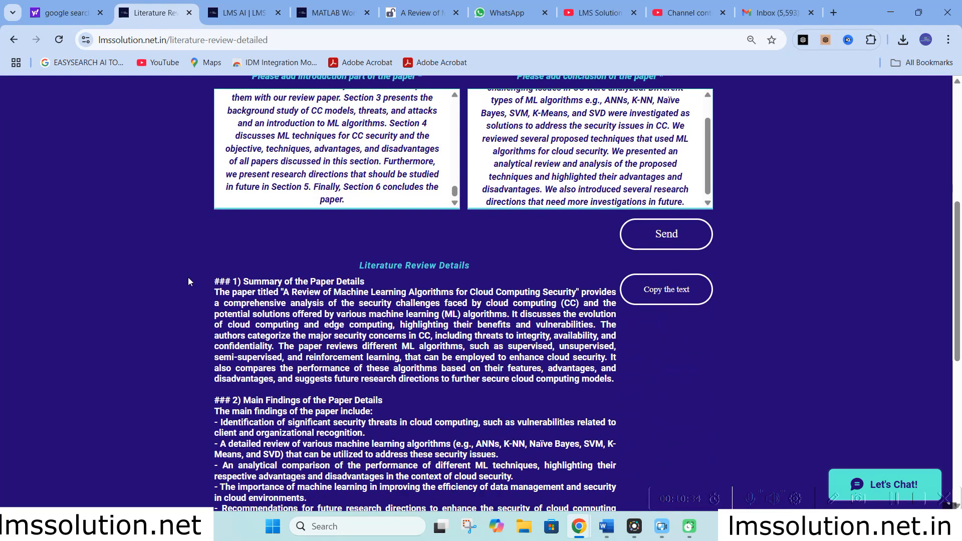
pyautogui.scroll(-2, 188, 279)
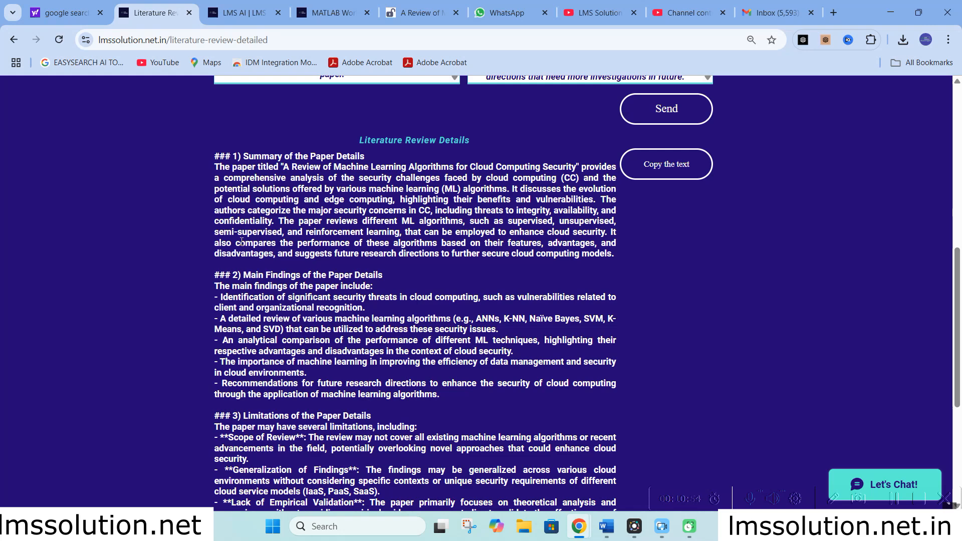
# - Return to the LMS AI templates page and open the Chat with Paper template
pyautogui.scroll(8, 241, 242)
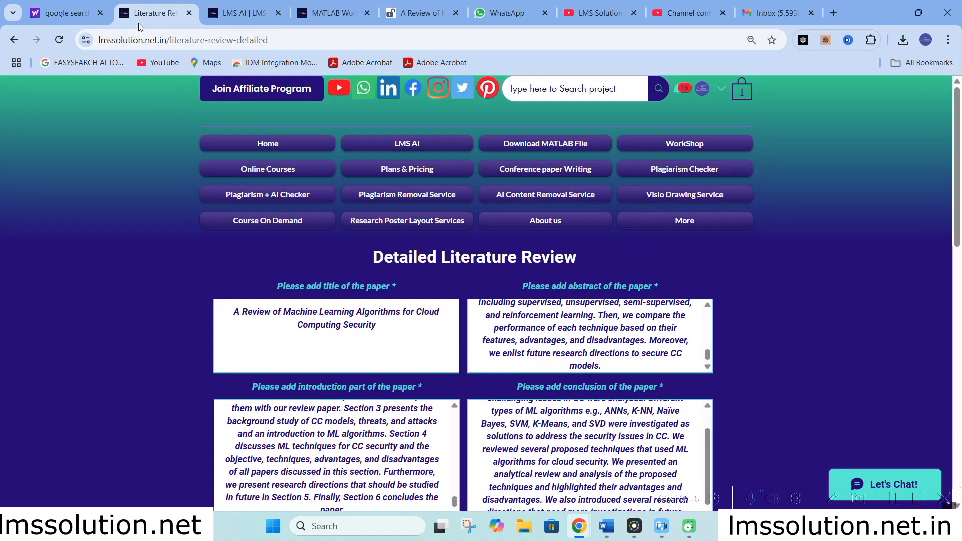
pyautogui.click(414, 149)
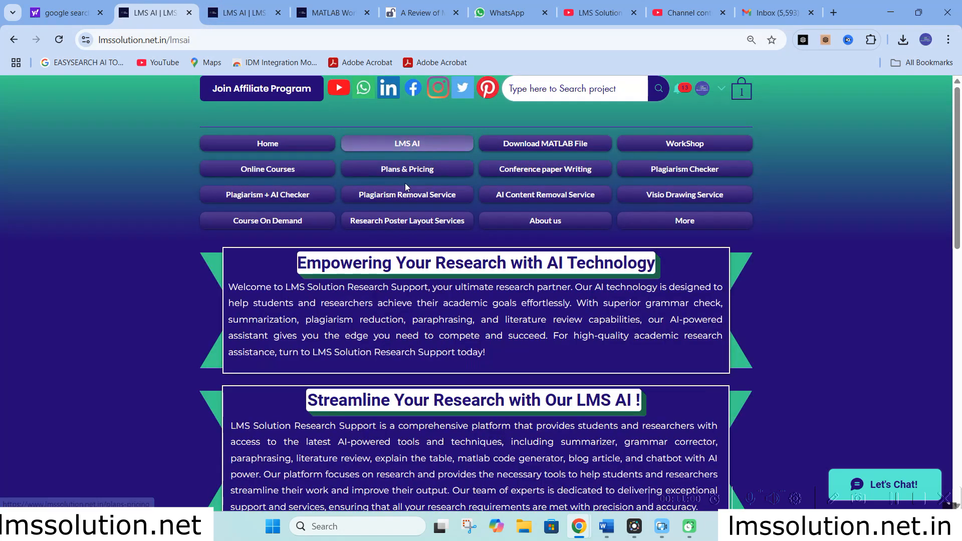
pyautogui.scroll(-15, 353, 354)
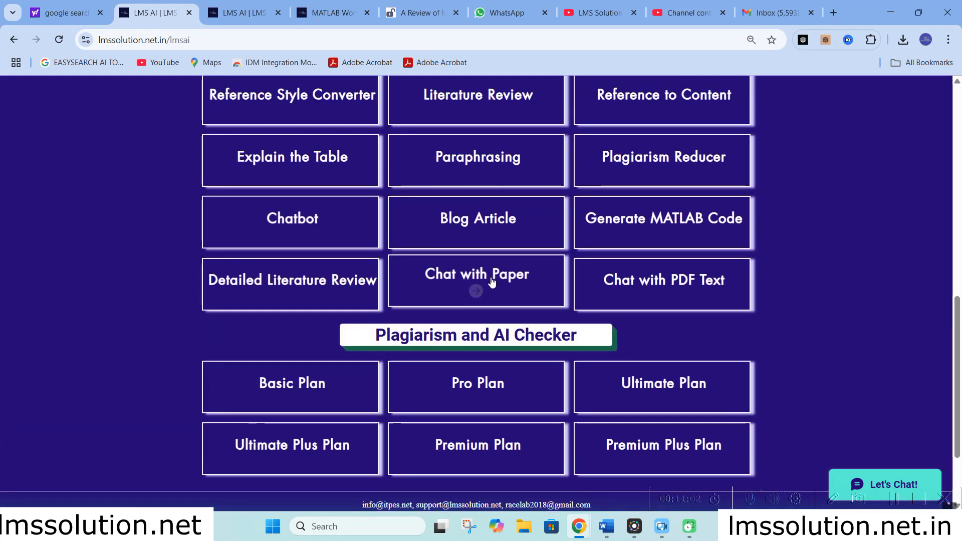
pyautogui.click(474, 285)
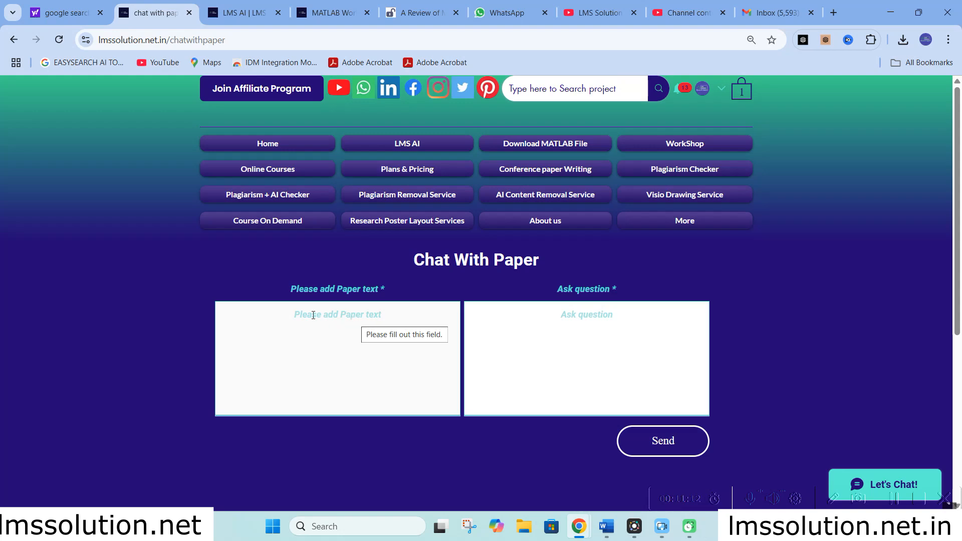
pyautogui.click(238, 10)
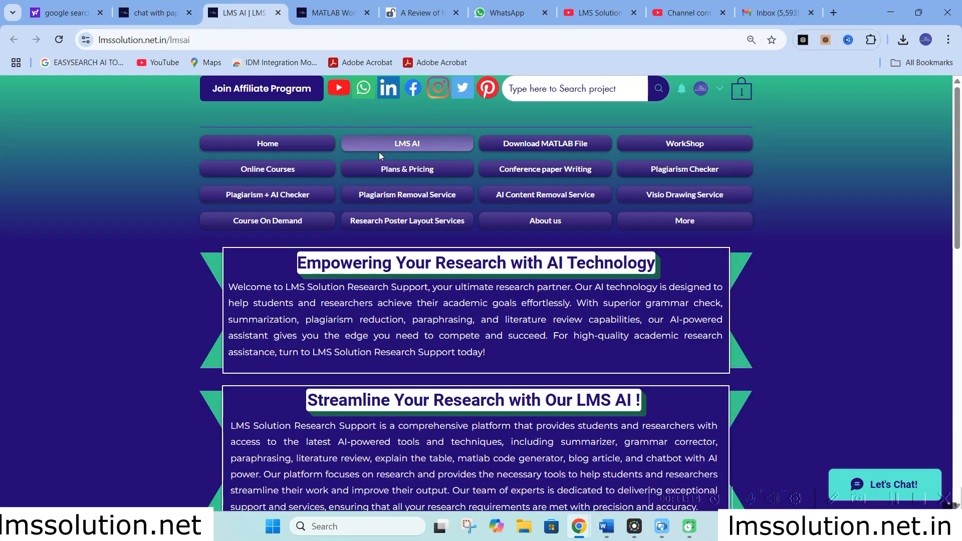
pyautogui.scroll(-5, 377, 284)
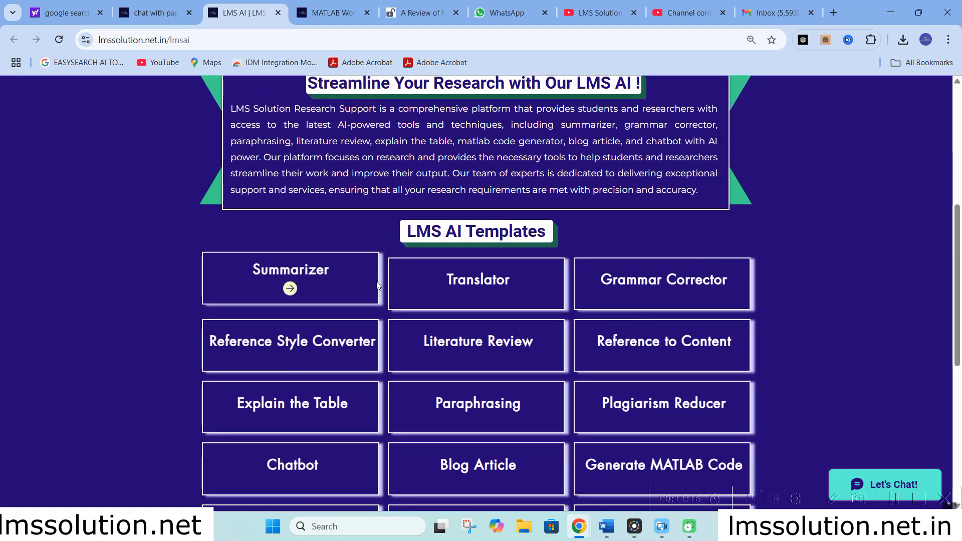
pyautogui.scroll(-3, 377, 285)
pyautogui.scroll(3, 377, 284)
# - Copy the MDPI article's abstract paragraph, without its heading or keywords, into the Chat With Paper form's paper text field
pyautogui.click(419, 5)
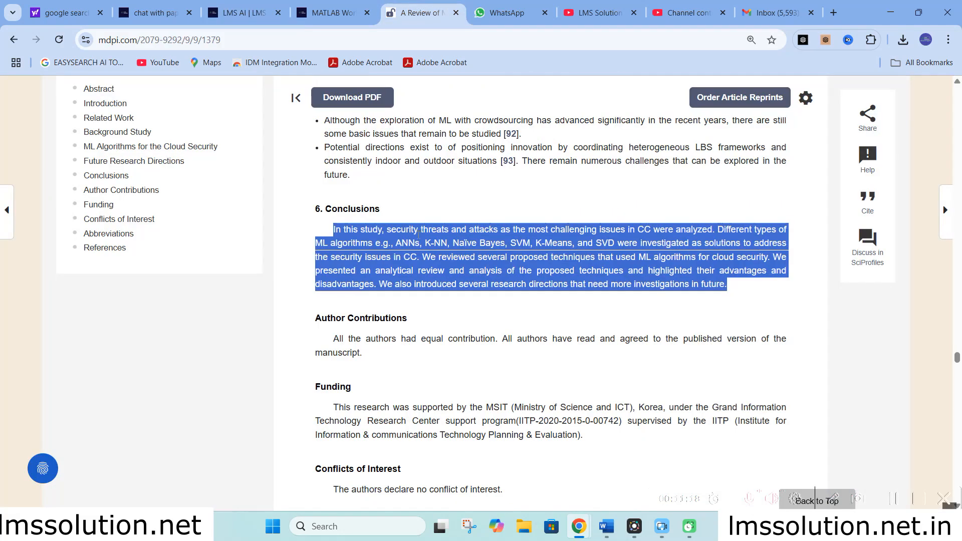
pyautogui.scroll(5, 416, 236)
pyautogui.moveTo(955, 357); pyautogui.dragTo(953, 132)
pyautogui.scroll(10, 424, 284)
pyautogui.scroll(9, 423, 284)
pyautogui.scroll(-2, 351, 260)
pyautogui.moveTo(314, 239); pyautogui.dragTo(681, 389)
pyautogui.rightClick(503, 296)
pyautogui.click(551, 313)
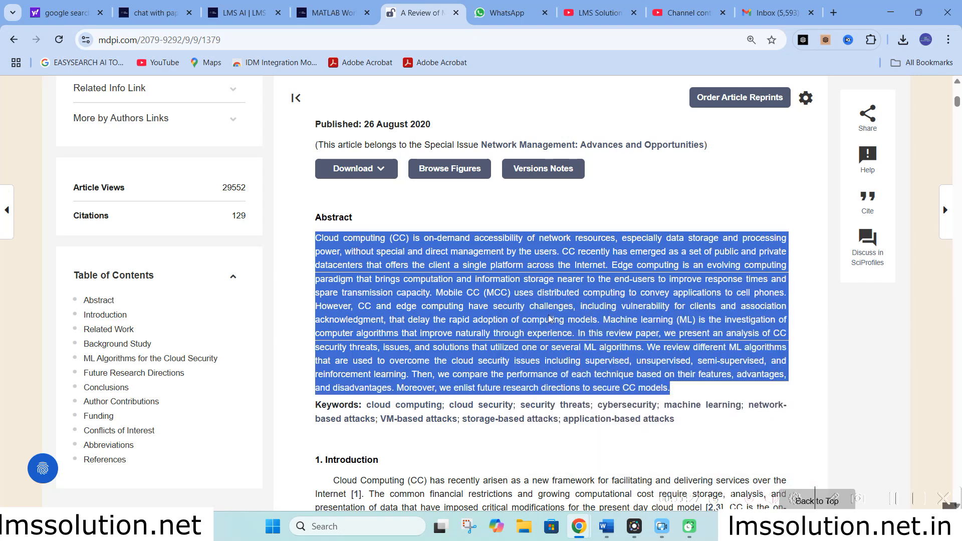
pyautogui.click(155, 7)
pyautogui.click(326, 317)
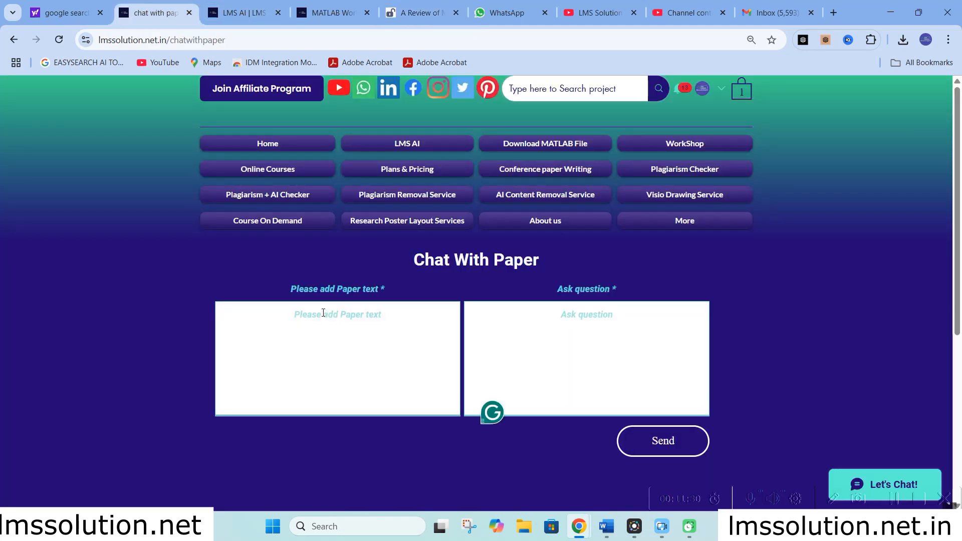
pyautogui.hotkey('ctrl', 'v')
# - Enter the question "based on the abstract provide 3 important key point form them" for the paper
pyautogui.click(596, 313)
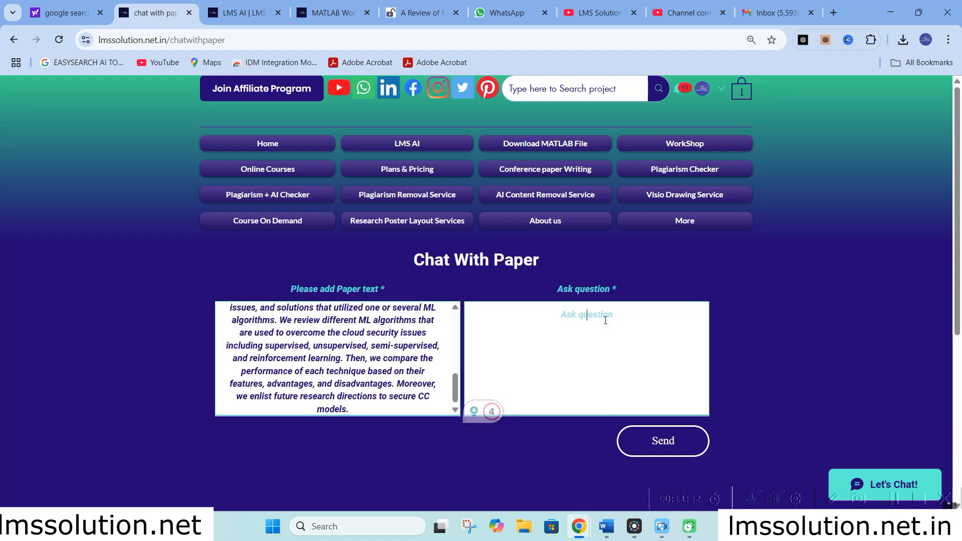
pyautogui.write('based on th')
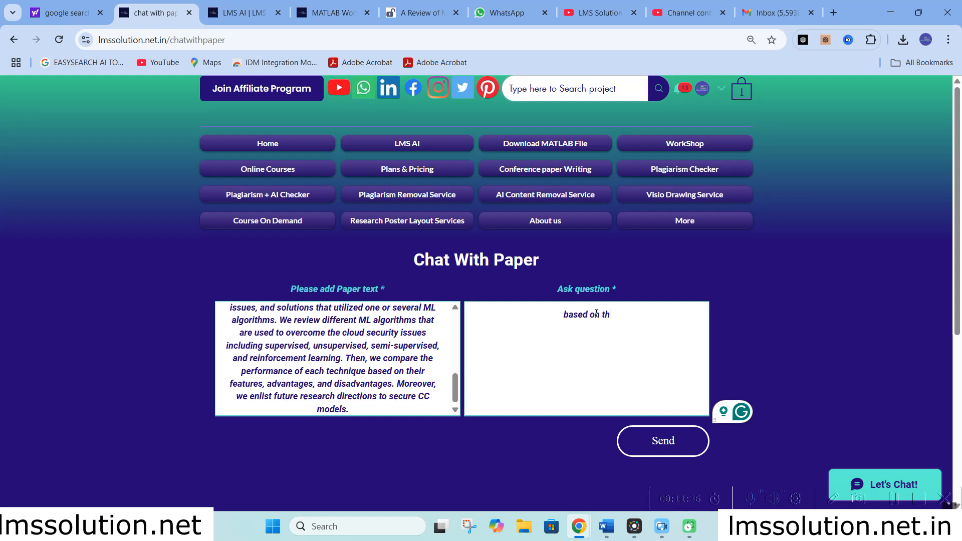
pyautogui.write('e abstract ')
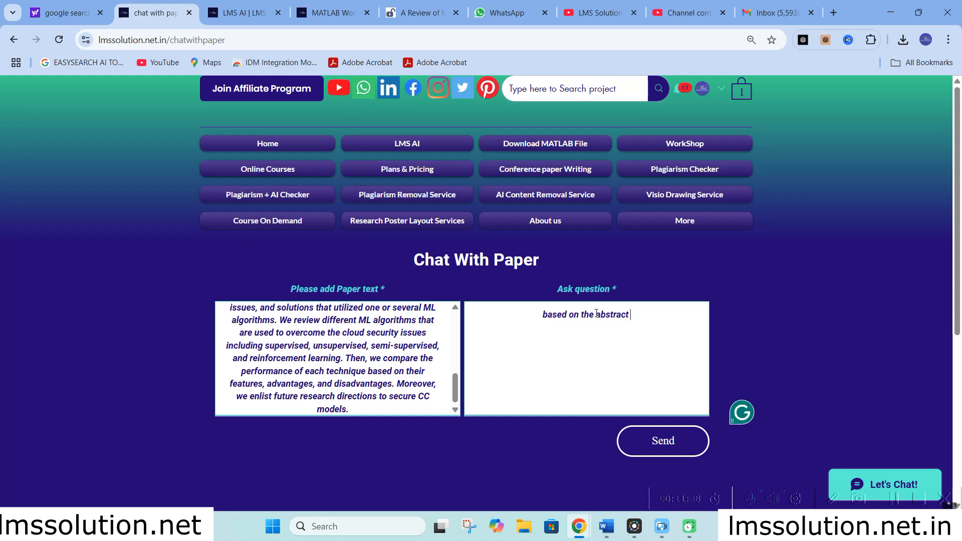
pyautogui.write('provide ')
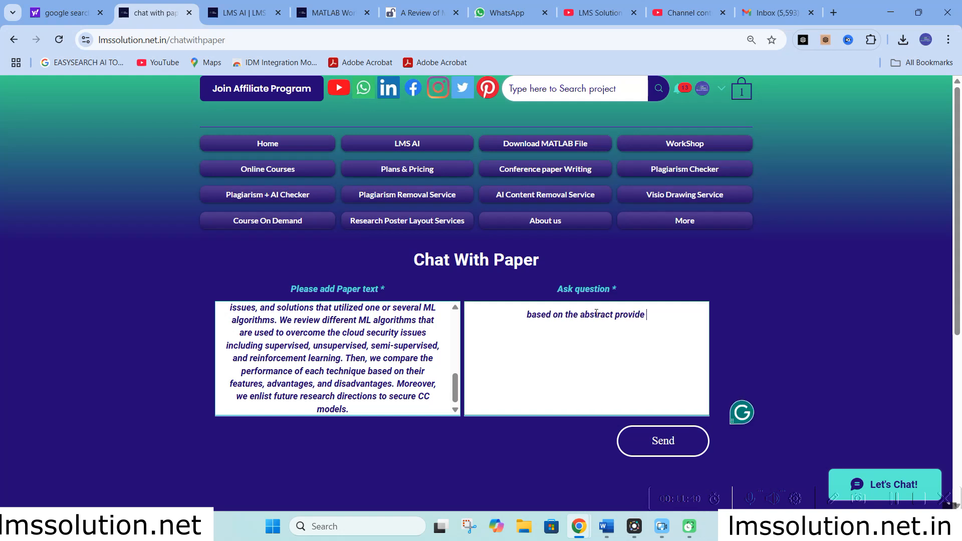
pyautogui.write('3 imp')
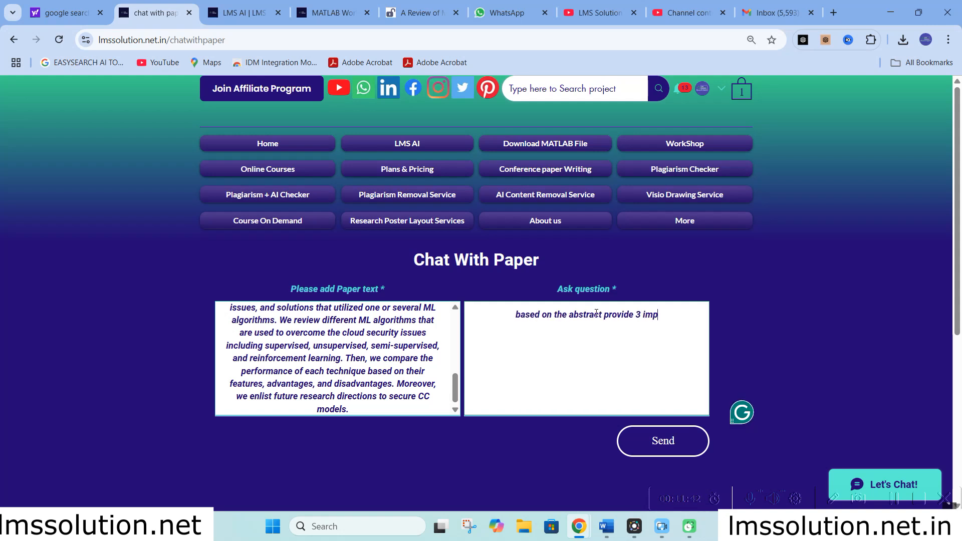
pyautogui.write('ortant ke')
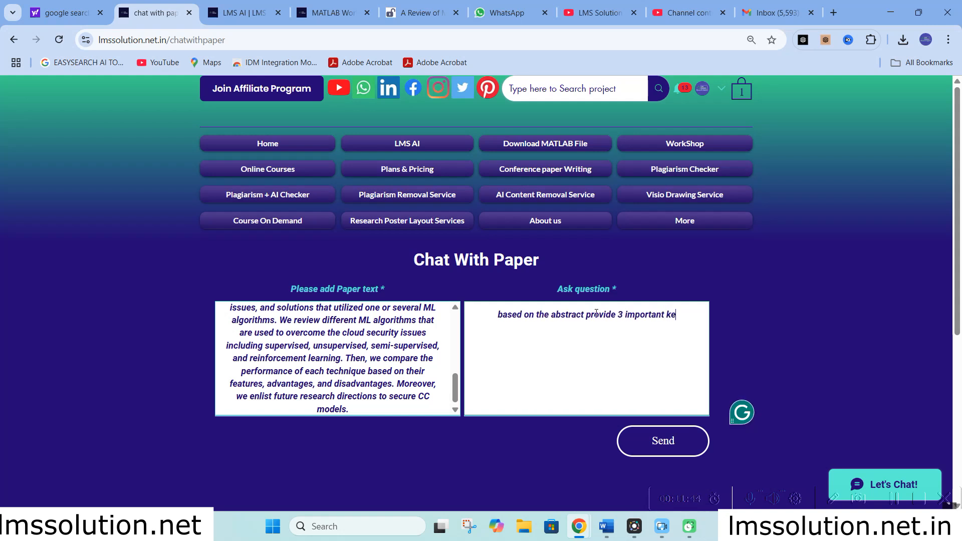
pyautogui.write('y point')
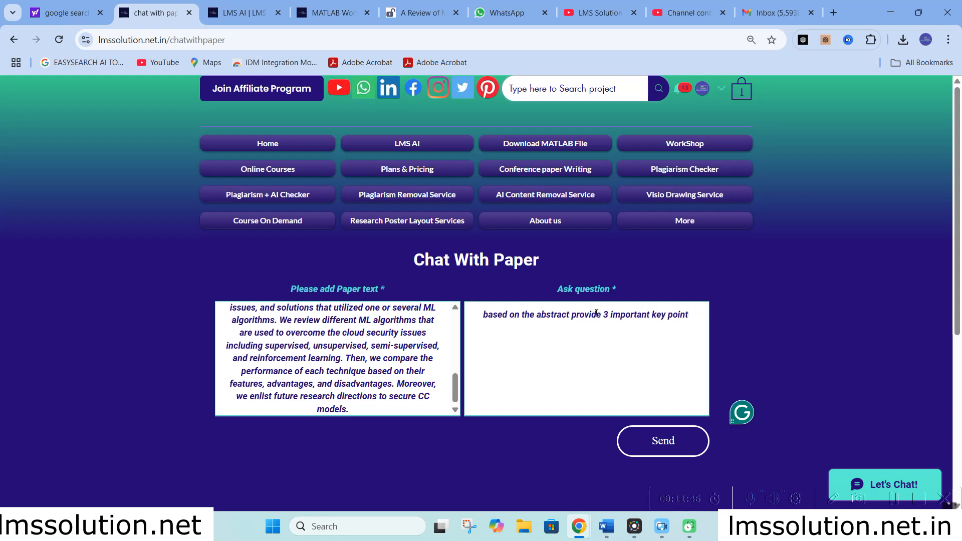
pyautogui.write(' form them')
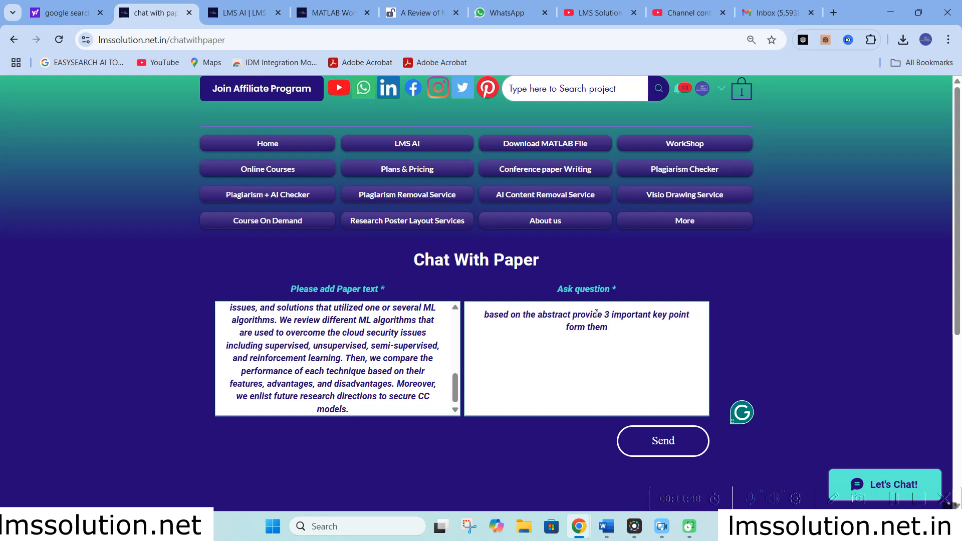
# - Replace "key point" with "highlights" in the question
pyautogui.moveTo(656, 314); pyautogui.dragTo(699, 320)
pyautogui.press('BackSpace')
pyautogui.press('BackSpace')
pyautogui.write('highlig')
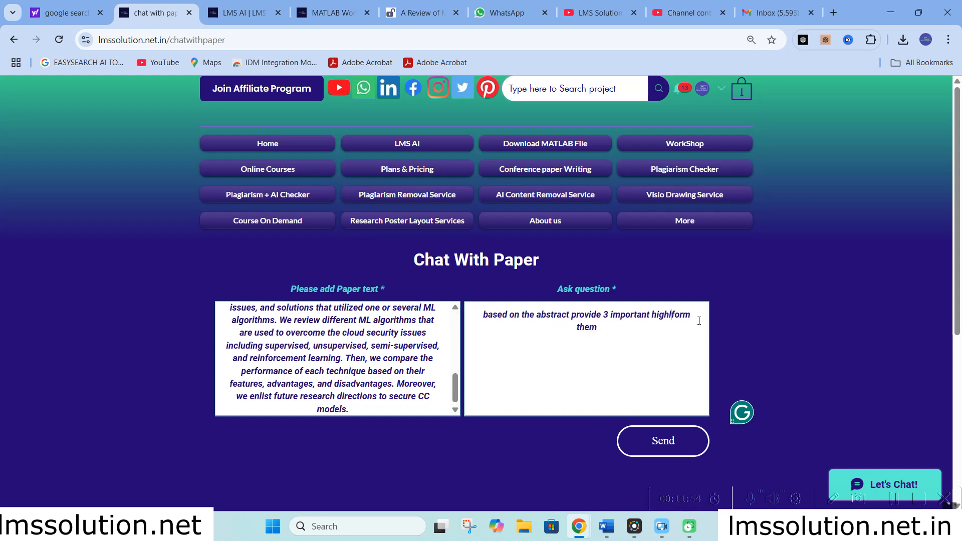
pyautogui.write('hts')
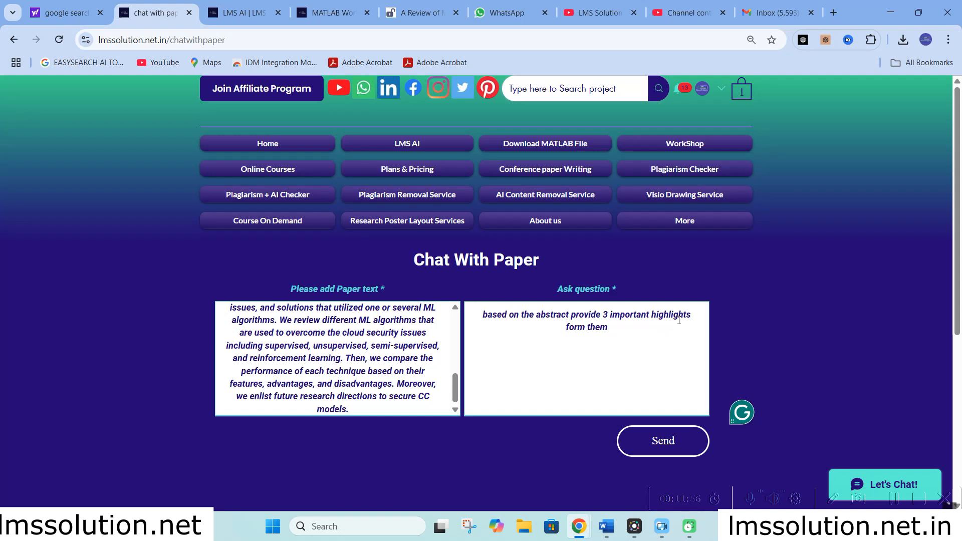
# - Submit the question and review the generated answer along with the abstract in the paper text field
pyautogui.click(666, 441)
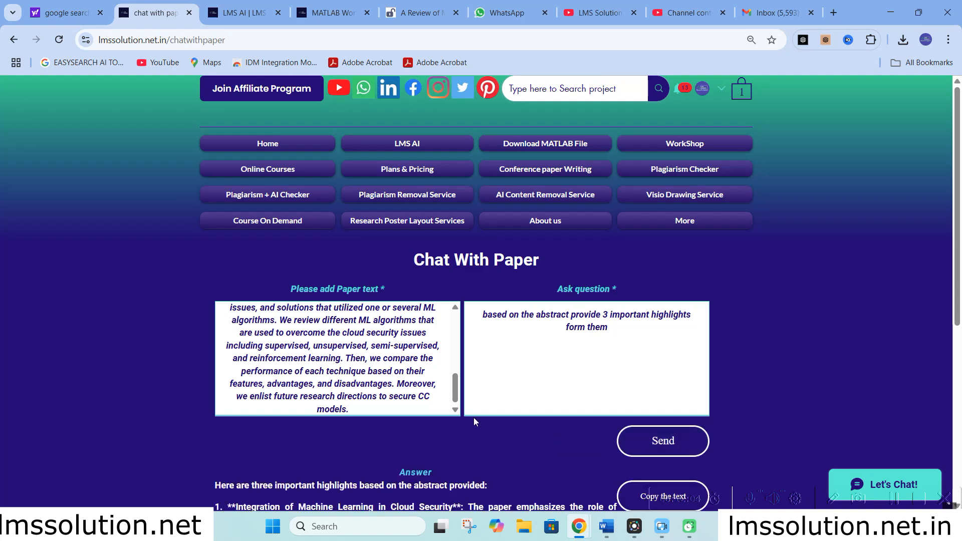
pyautogui.scroll(-5, 473, 417)
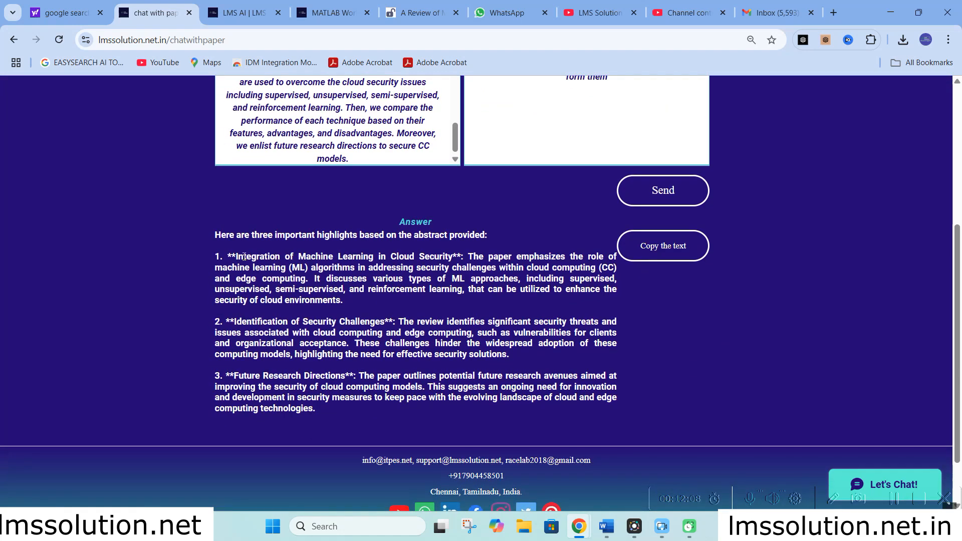
pyautogui.moveTo(236, 257); pyautogui.dragTo(381, 304)
pyautogui.click(380, 303)
pyautogui.moveTo(233, 323); pyautogui.dragTo(321, 409)
pyautogui.scroll(3, 387, 256)
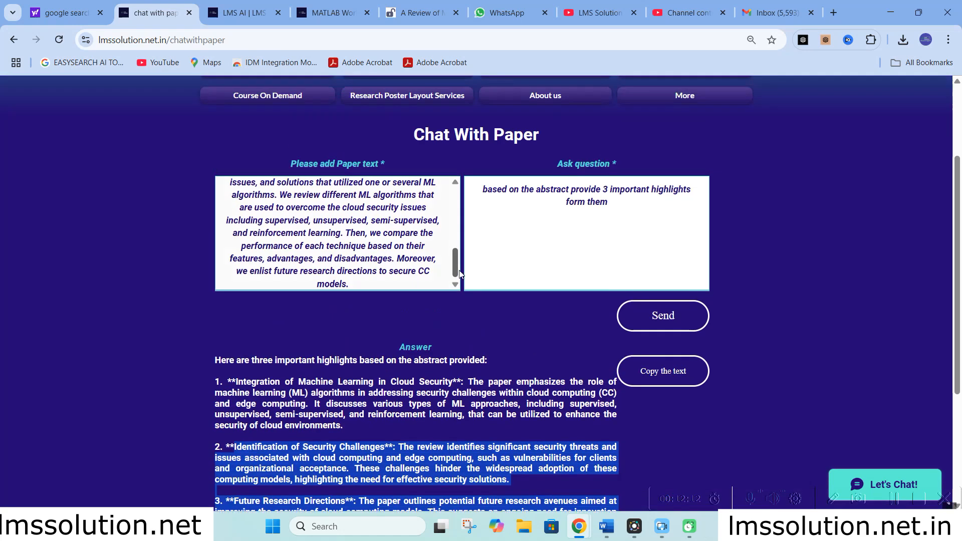
pyautogui.click(387, 256)
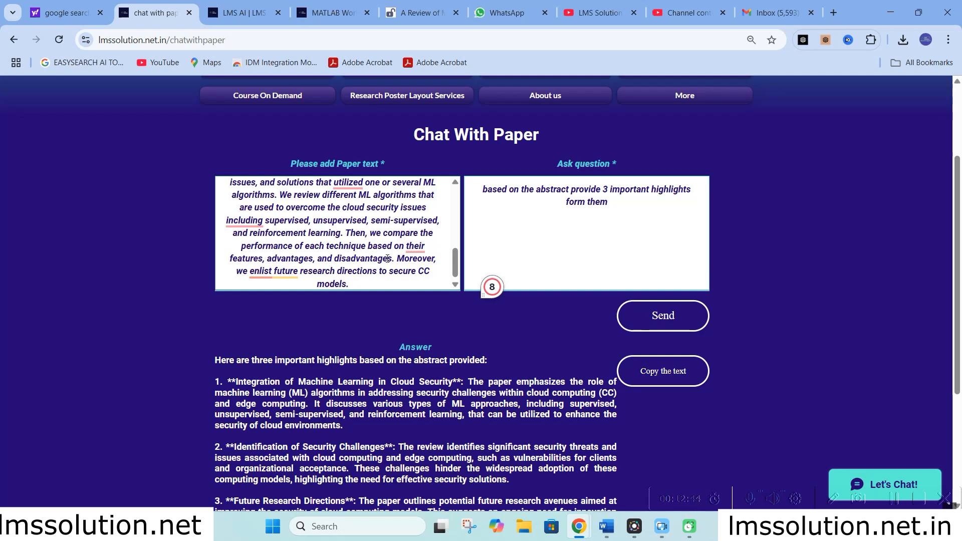
pyautogui.click(388, 258)
pyautogui.scroll(3, 435, 257)
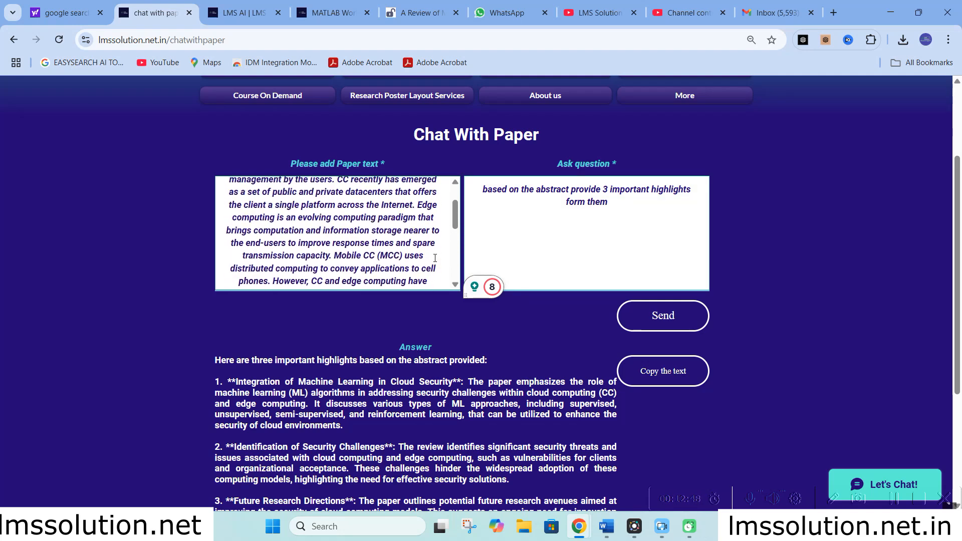
pyautogui.scroll(3, 435, 258)
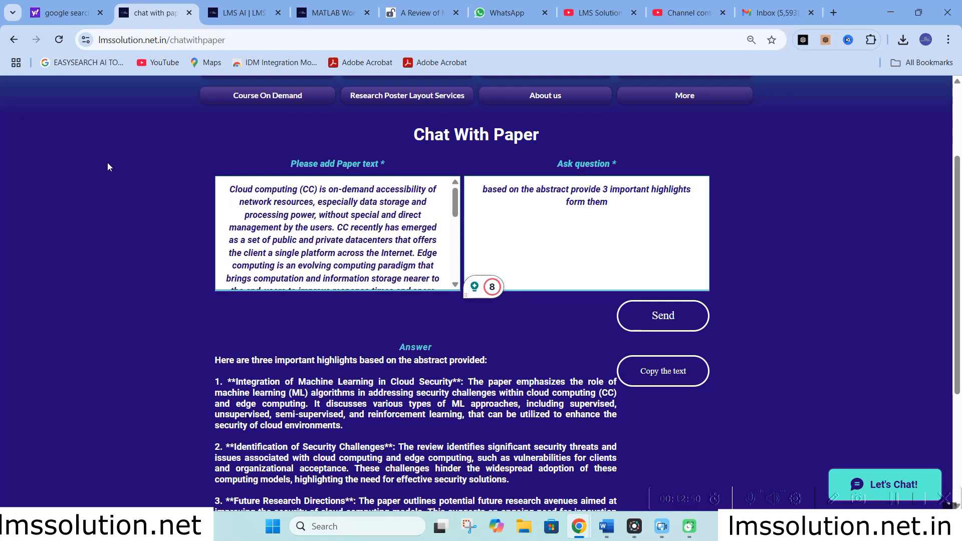
# - Open the Chat with PDF Text template from the LMS AI page's template collection
pyautogui.scroll(3, 107, 163)
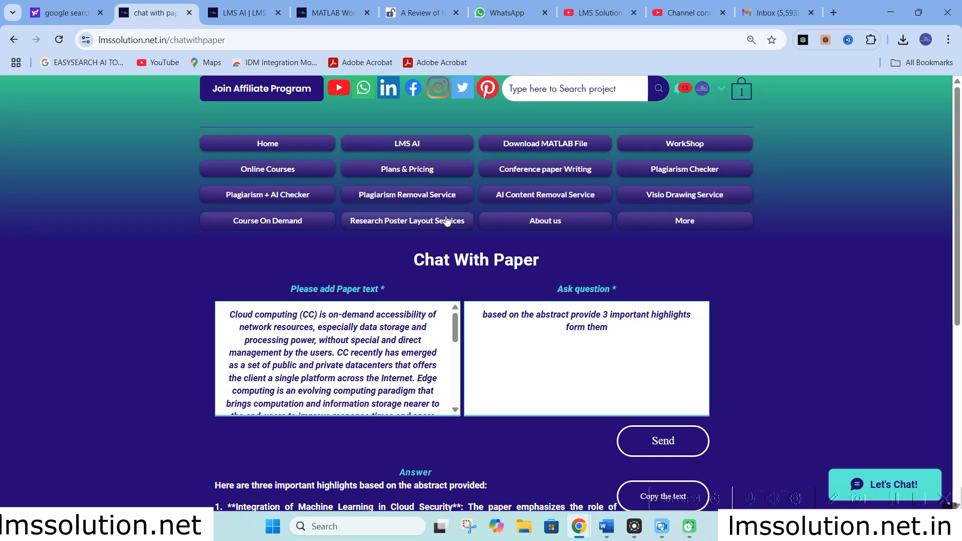
pyautogui.click(422, 153)
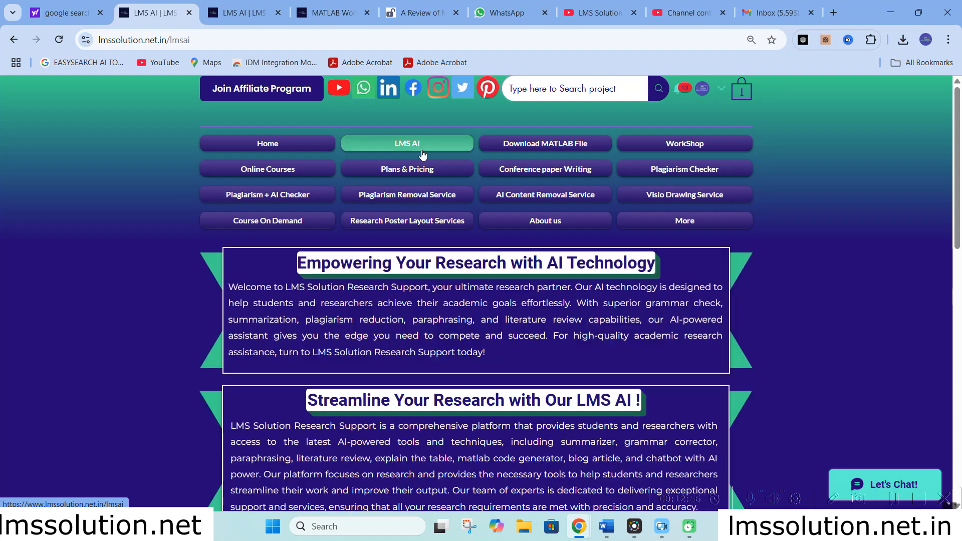
pyautogui.scroll(-10, 429, 200)
pyautogui.scroll(-3, 429, 199)
pyautogui.click(650, 211)
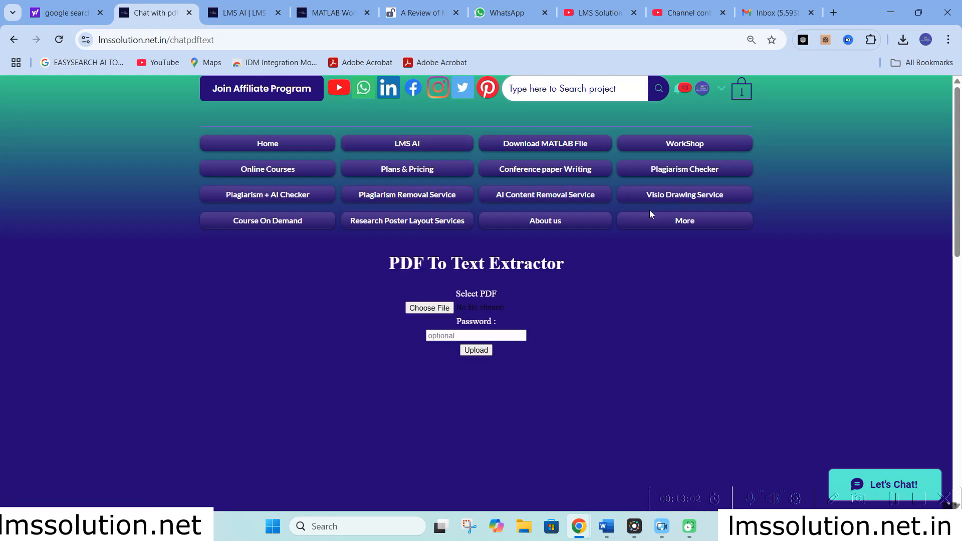
# - Upload electronics-09-01379-v2 from the Downloads folder to the PDF To Text Extractor and look over the extracted text
pyautogui.click(429, 308)
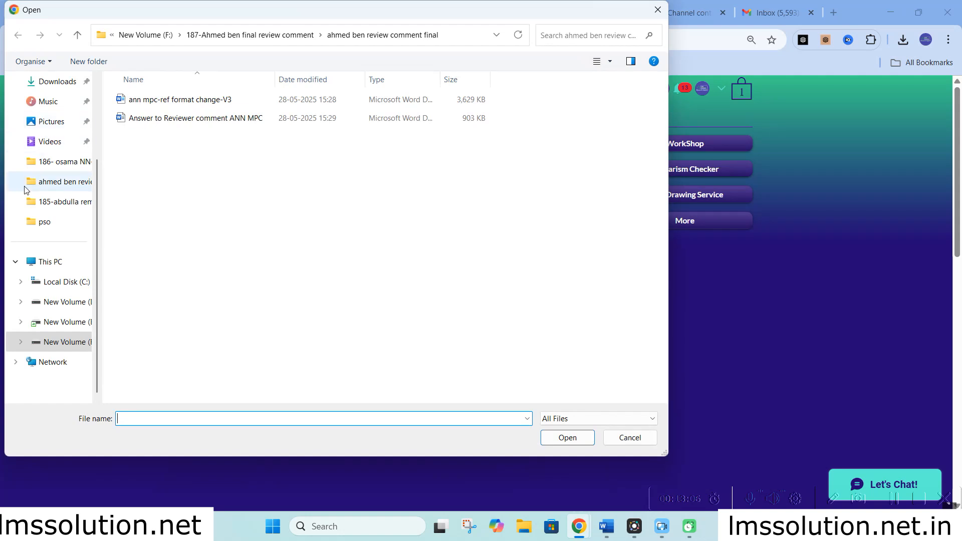
pyautogui.click(53, 83)
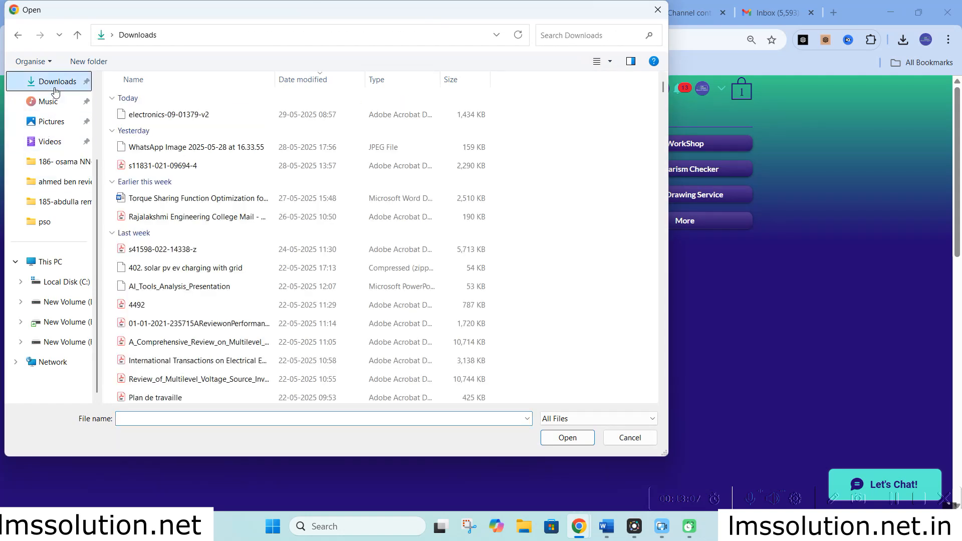
pyautogui.click(183, 114)
pyautogui.click(565, 437)
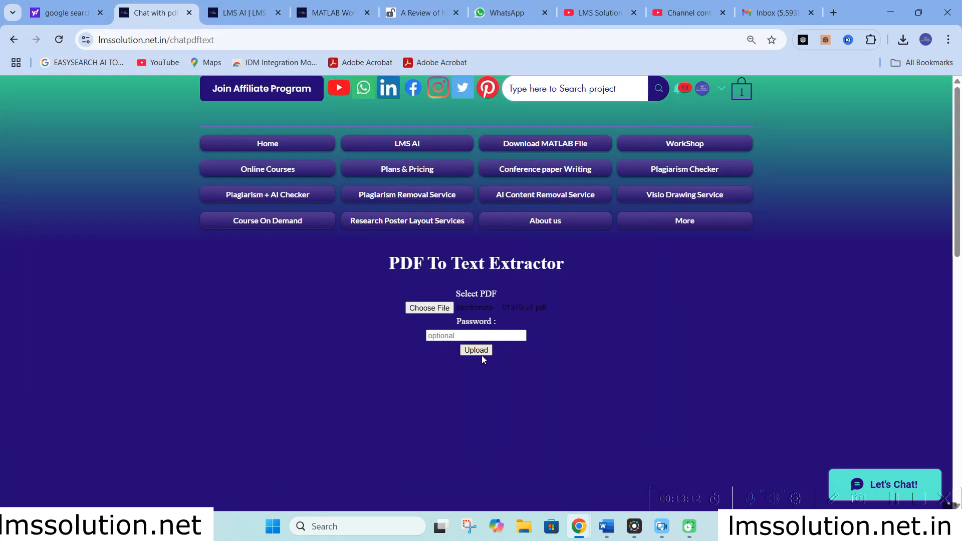
pyautogui.click(482, 354)
pyautogui.scroll(-1, 500, 302)
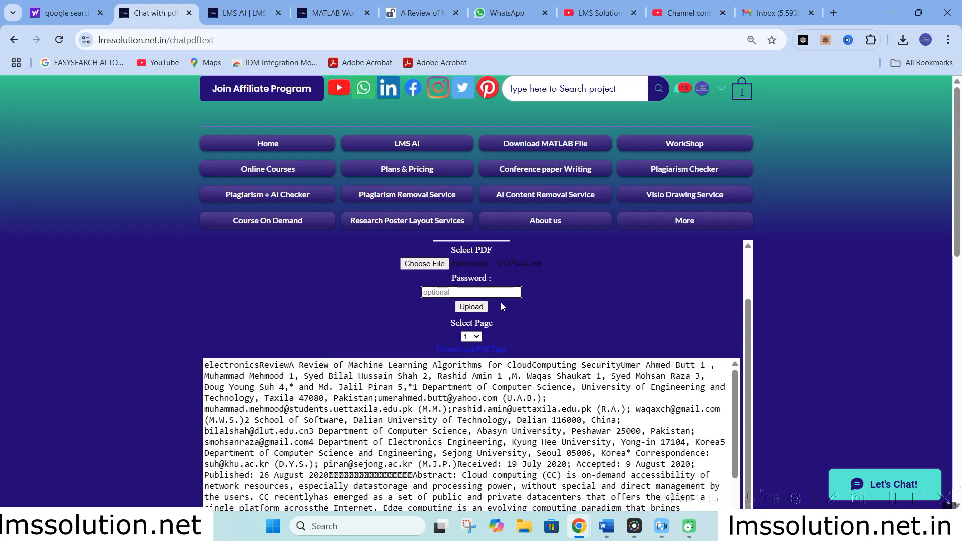
pyautogui.scroll(-5, 357, 341)
pyautogui.scroll(4, 372, 334)
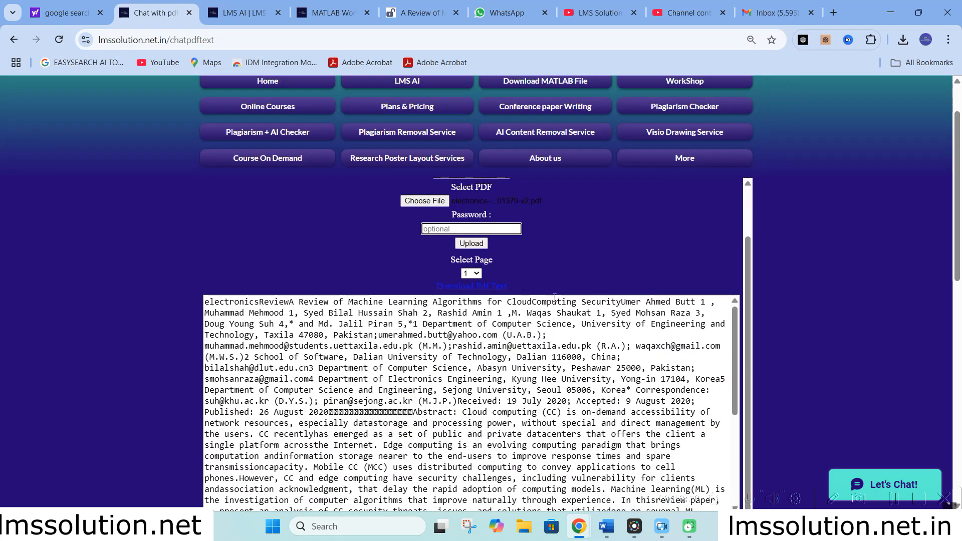
# - Look through the extractor's available page numbers and display the extracted text of page 6
pyautogui.click(476, 274)
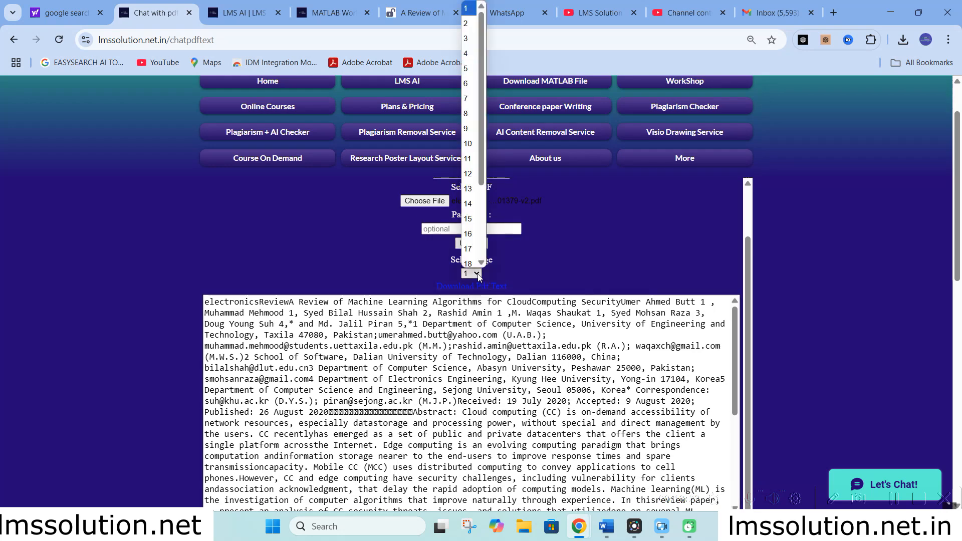
pyautogui.moveTo(482, 170); pyautogui.dragTo(484, 295)
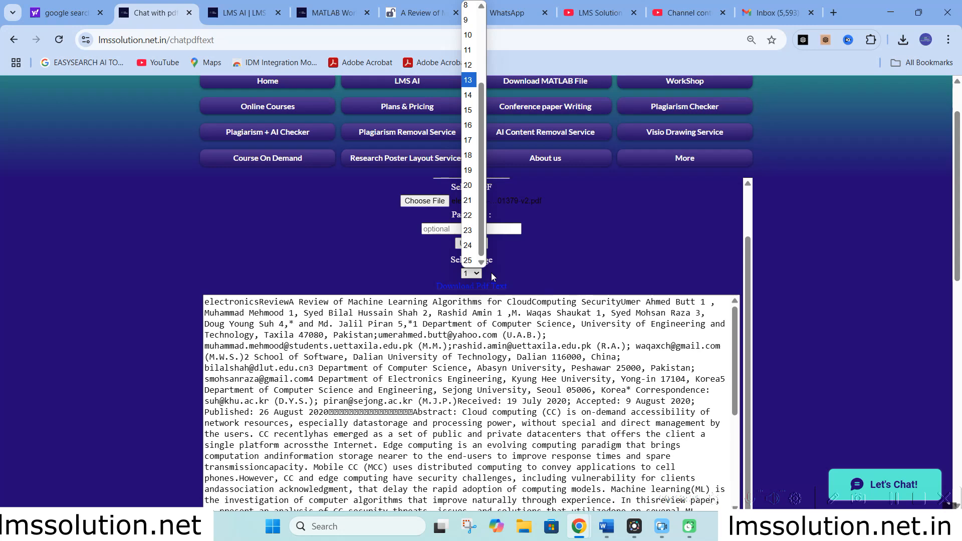
pyautogui.scroll(1, 578, 204)
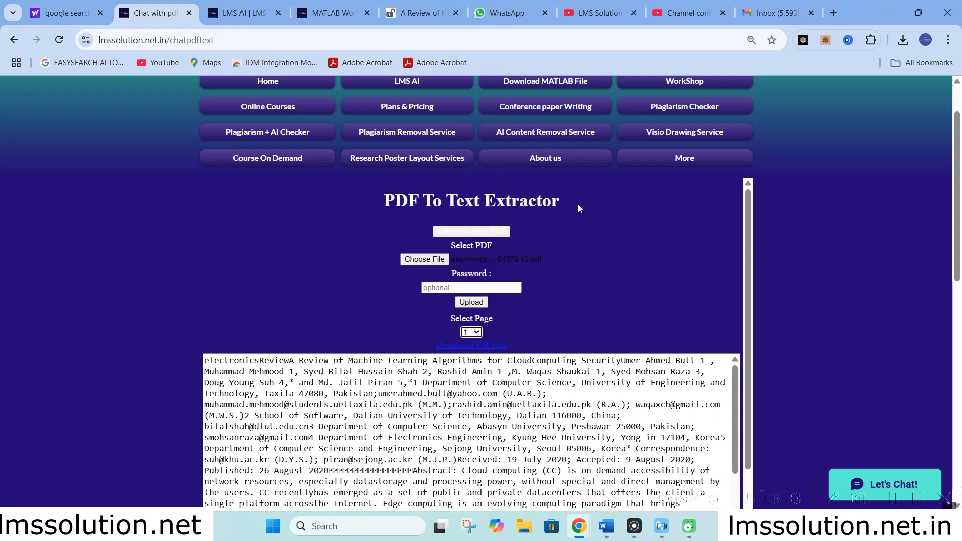
pyautogui.click(474, 331)
pyautogui.scroll(-1, 475, 324)
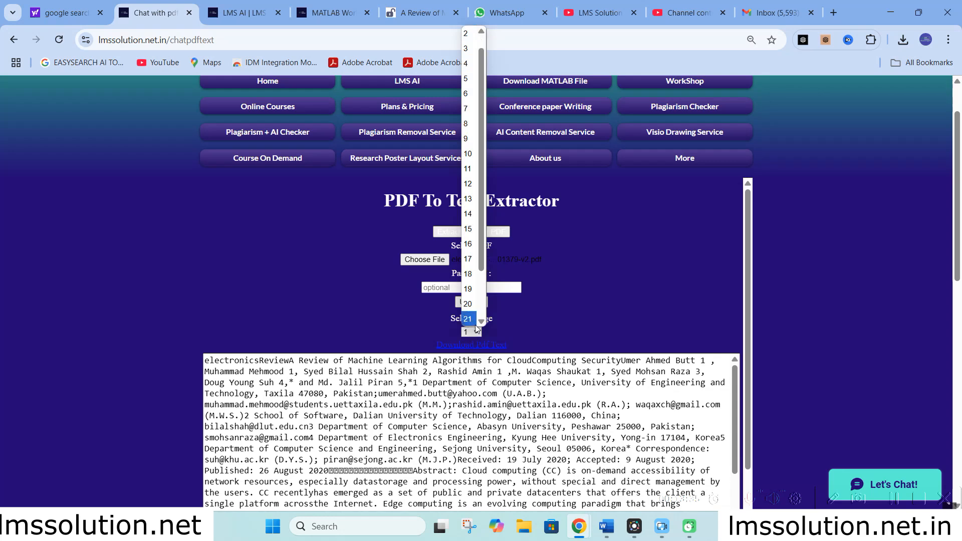
pyautogui.click(470, 93)
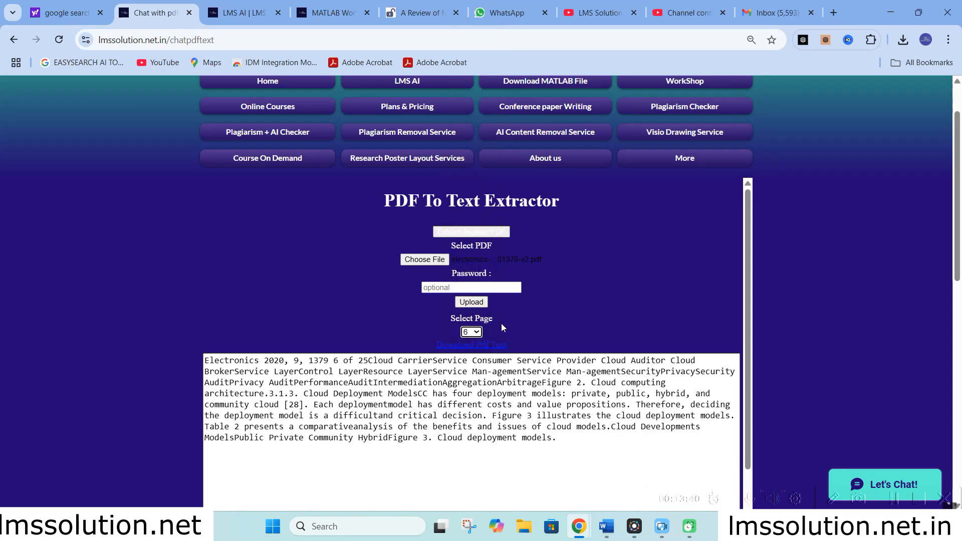
# - Switch the extractor to page 10 and read its extracted text through to the end
pyautogui.click(470, 332)
pyautogui.click(467, 168)
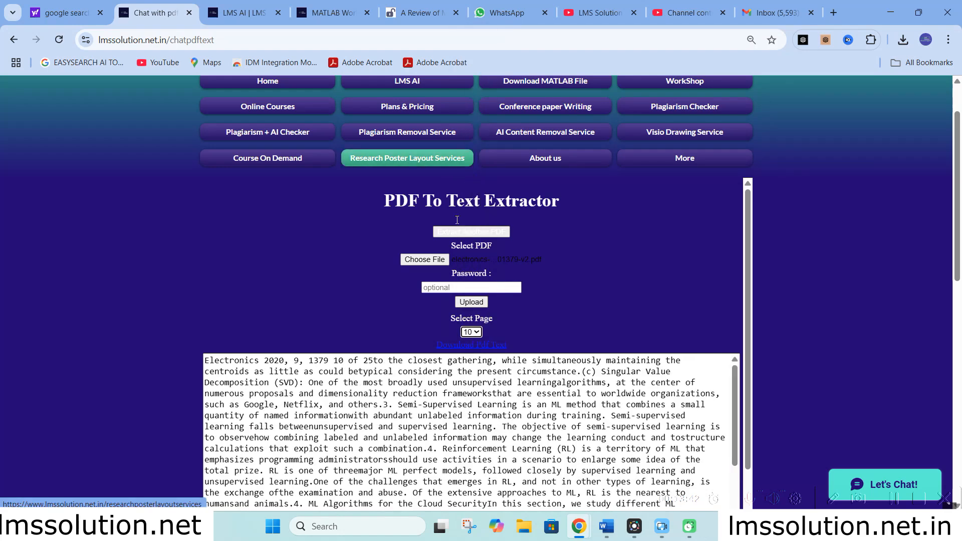
pyautogui.scroll(-1, 375, 282)
pyautogui.scroll(-3, 373, 279)
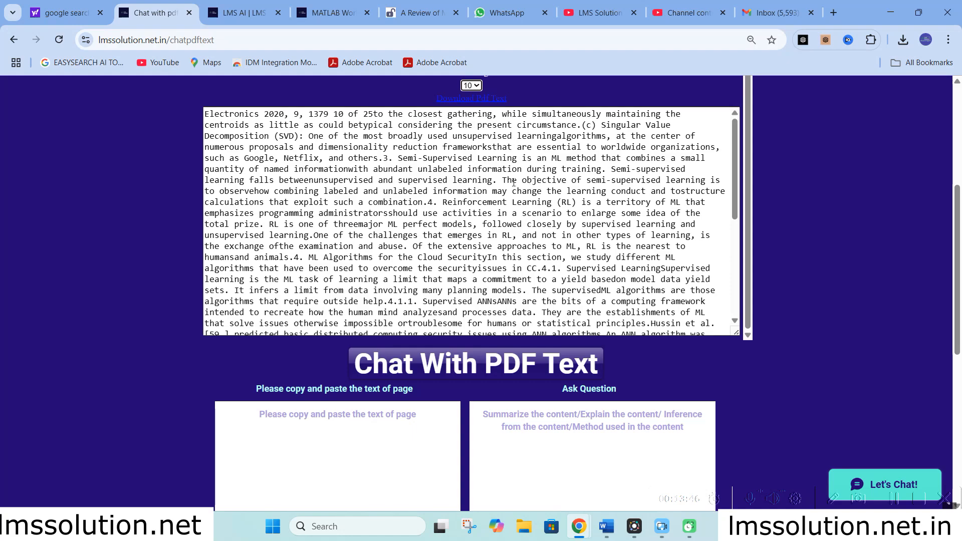
pyautogui.scroll(-4, 663, 289)
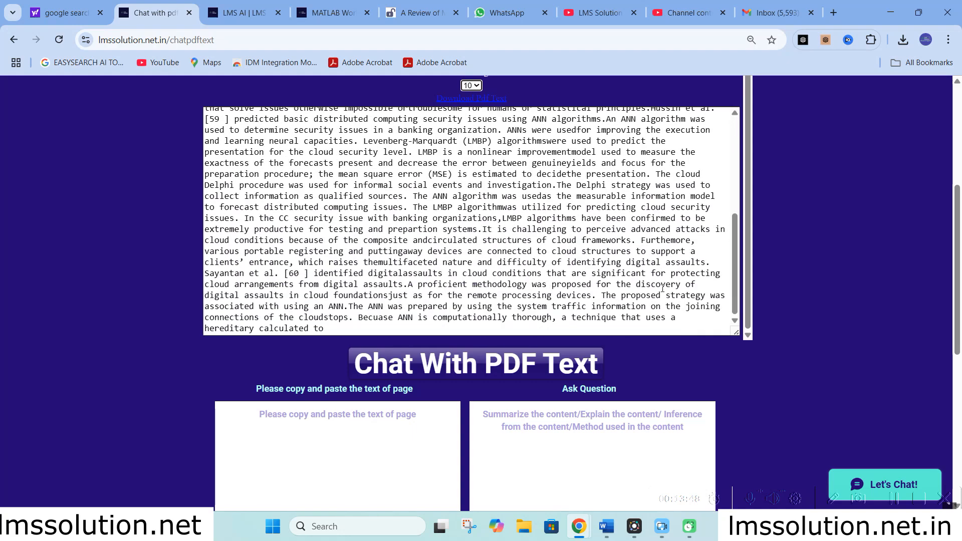
# - Copy the entire extracted text of page 10 into the Chat With PDF Text form's page text field
pyautogui.moveTo(354, 331); pyautogui.dragTo(164, 115)
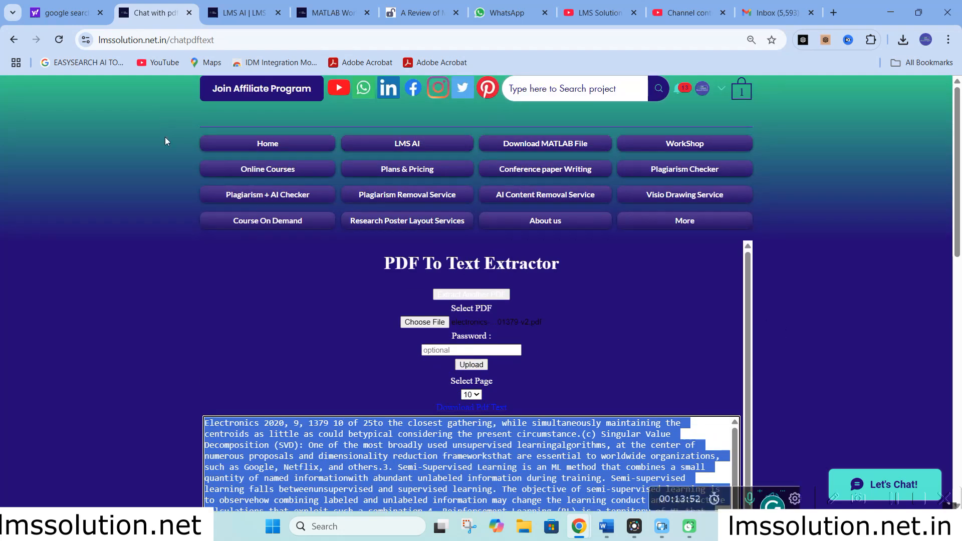
pyautogui.scroll(-8, 223, 344)
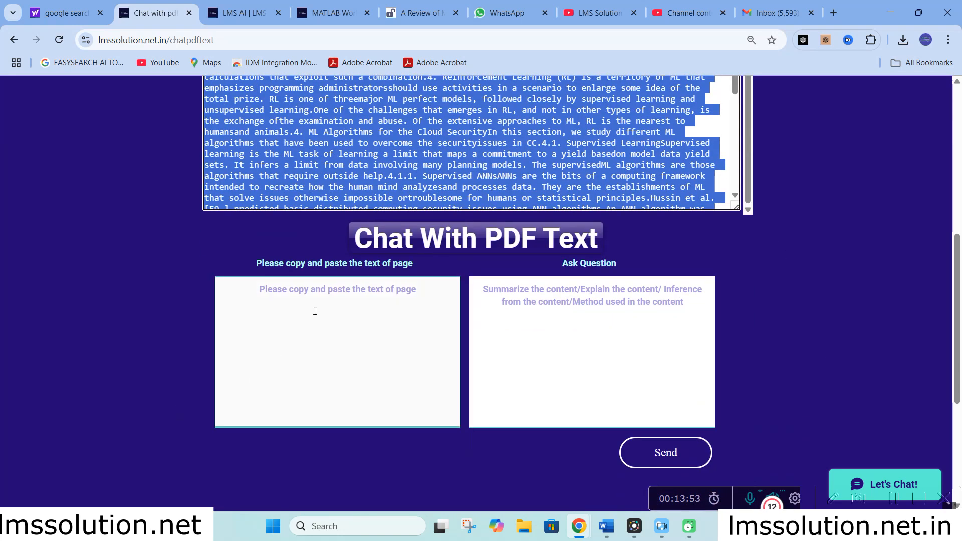
pyautogui.click(314, 310)
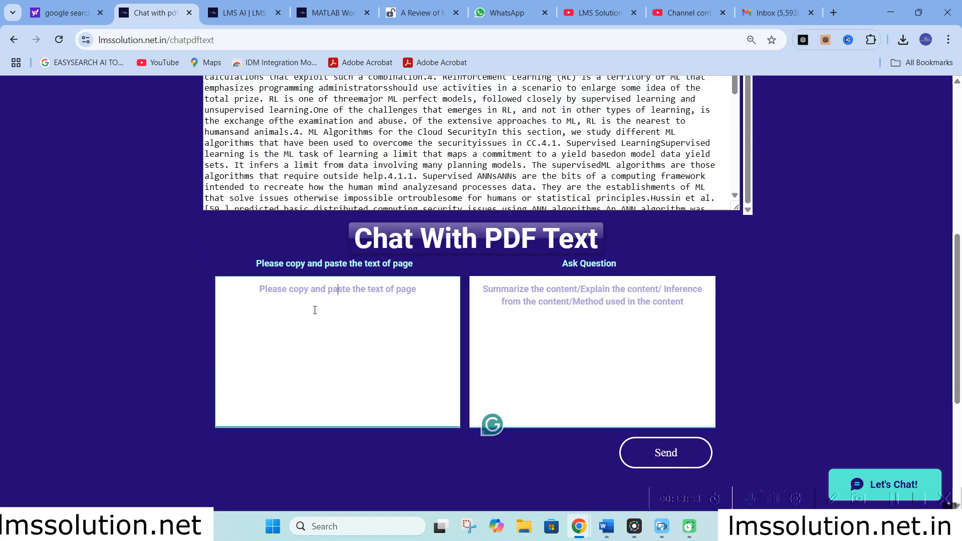
pyautogui.hotkey('ctrl', 'v')
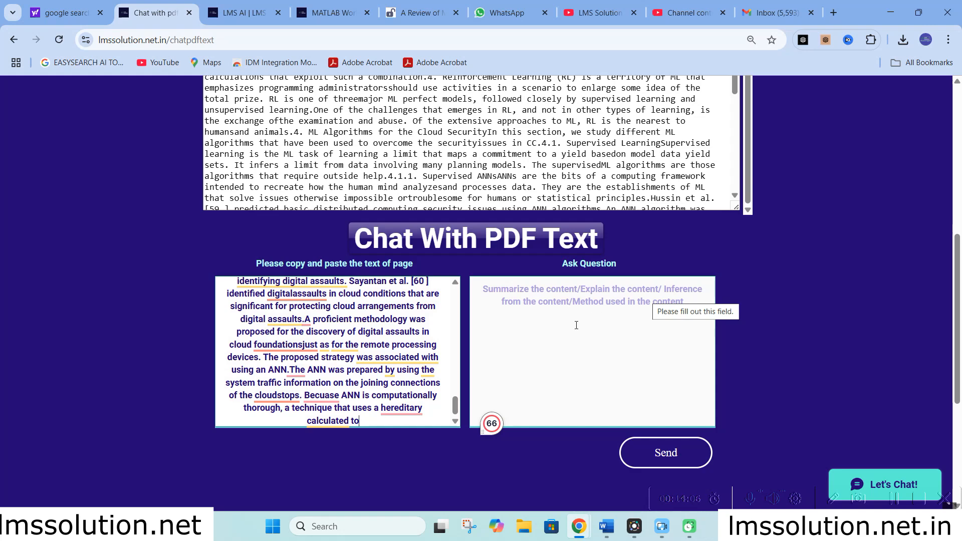
# - Enter the question "inference from the content" for the pasted page text
pyautogui.click(567, 300)
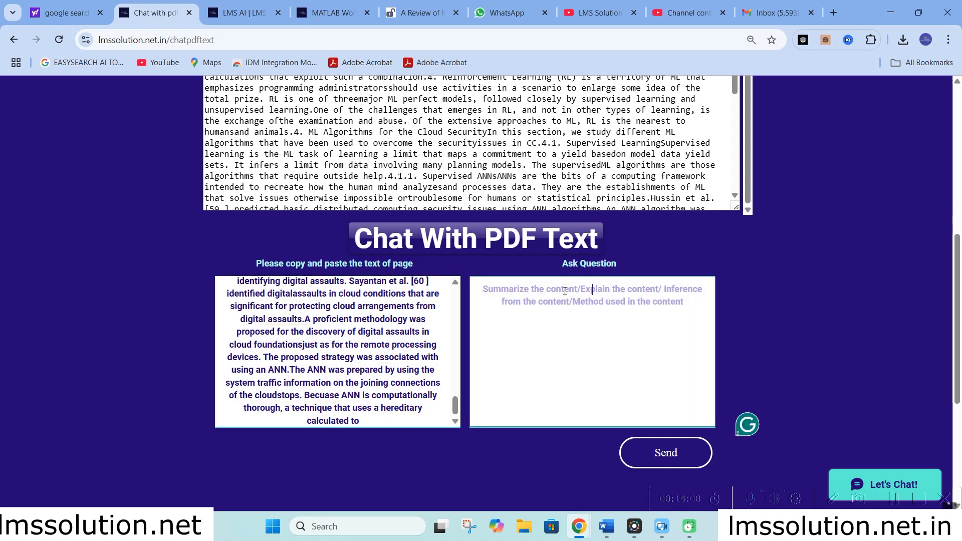
pyautogui.write('infe')
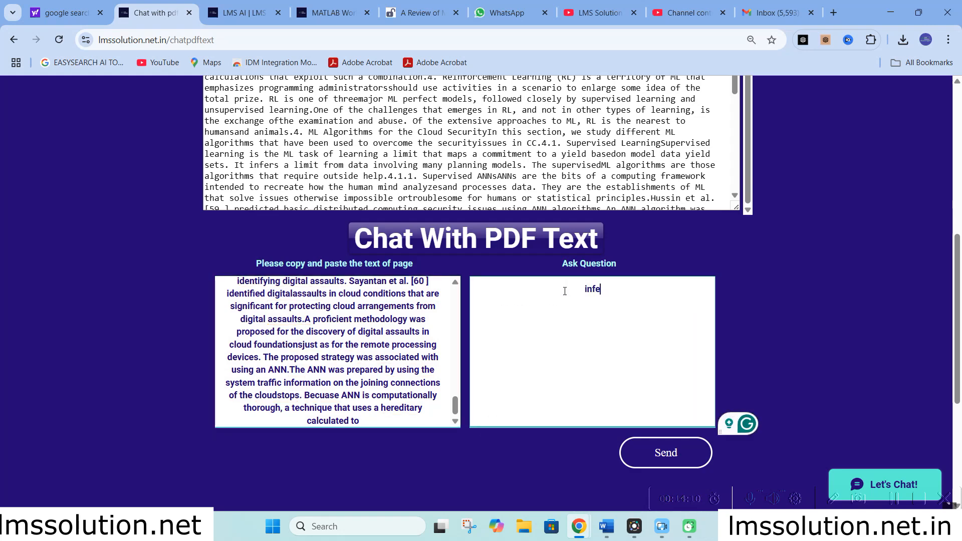
pyautogui.write('rence form the')
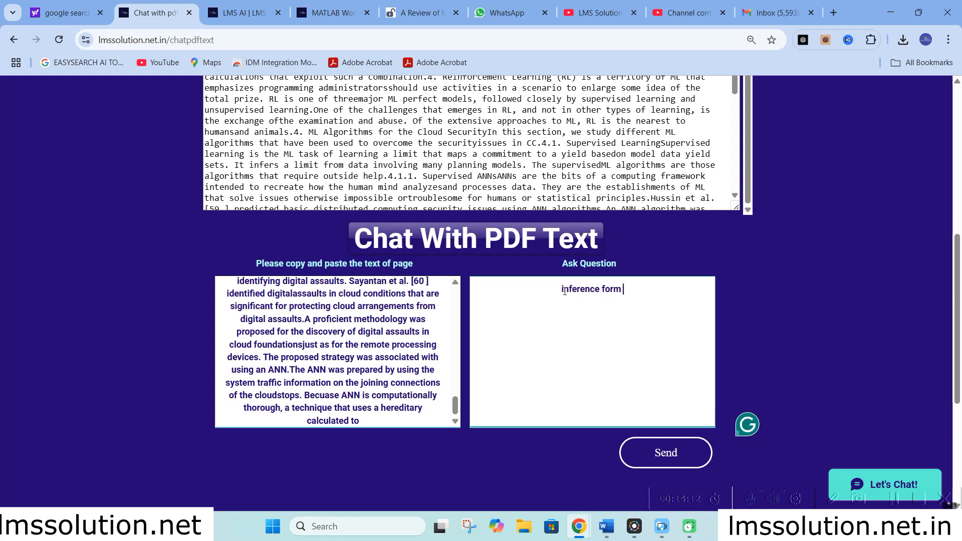
pyautogui.press('BackSpace')
pyautogui.press('BackSpace')
pyautogui.press('BackSpace')
pyautogui.press('BackSpace')
pyautogui.press('BackSpace')
pyautogui.press('BackSpace')
pyautogui.press('BackSpace')
pyautogui.write('rom the c')
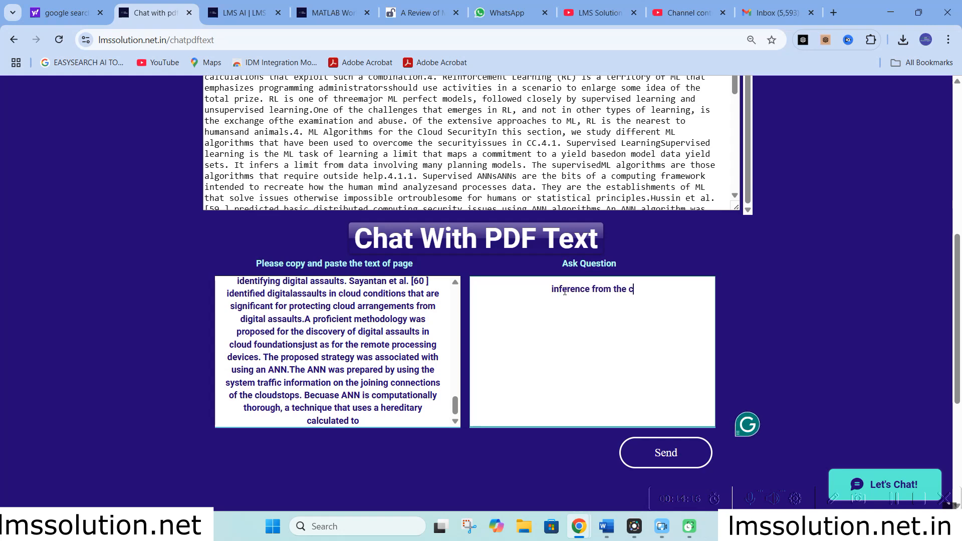
pyautogui.write('ontent')
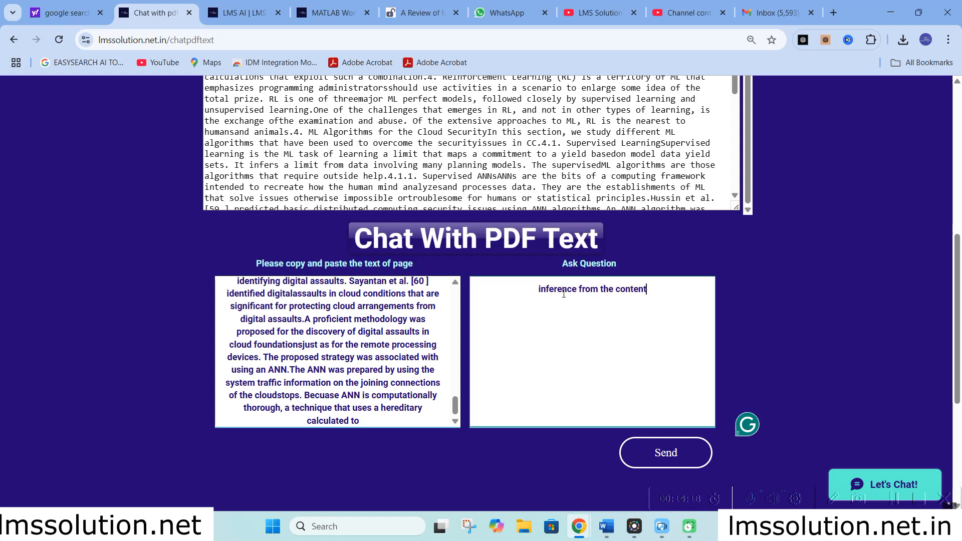
# - Submit the question and review the generated answer, including its closing summary, alongside the pasted page text
pyautogui.click(656, 460)
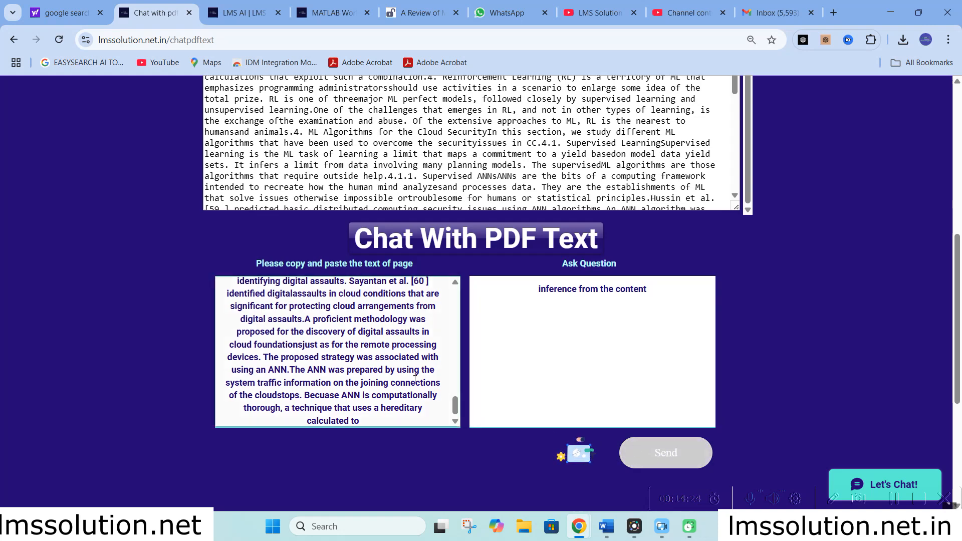
pyautogui.scroll(-2, 325, 259)
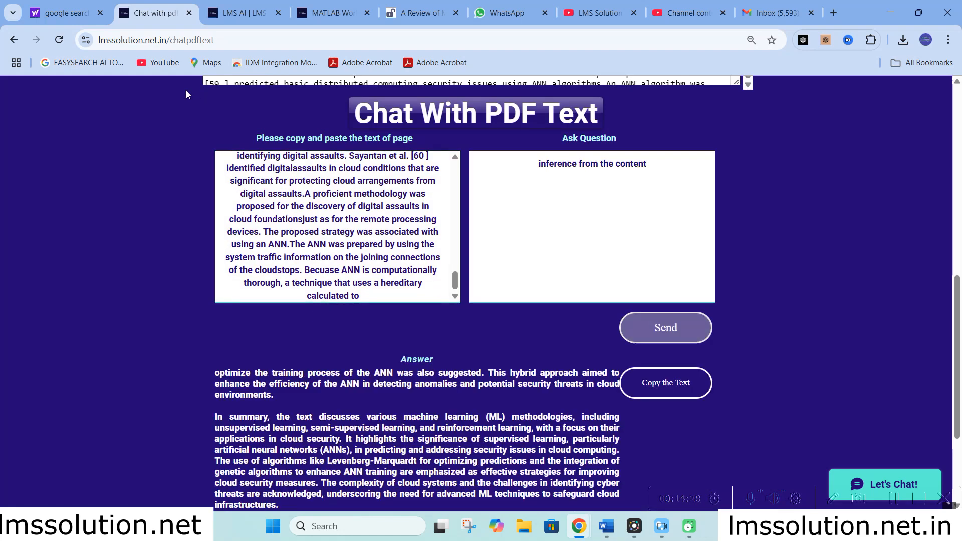
pyautogui.scroll(-3, 222, 76)
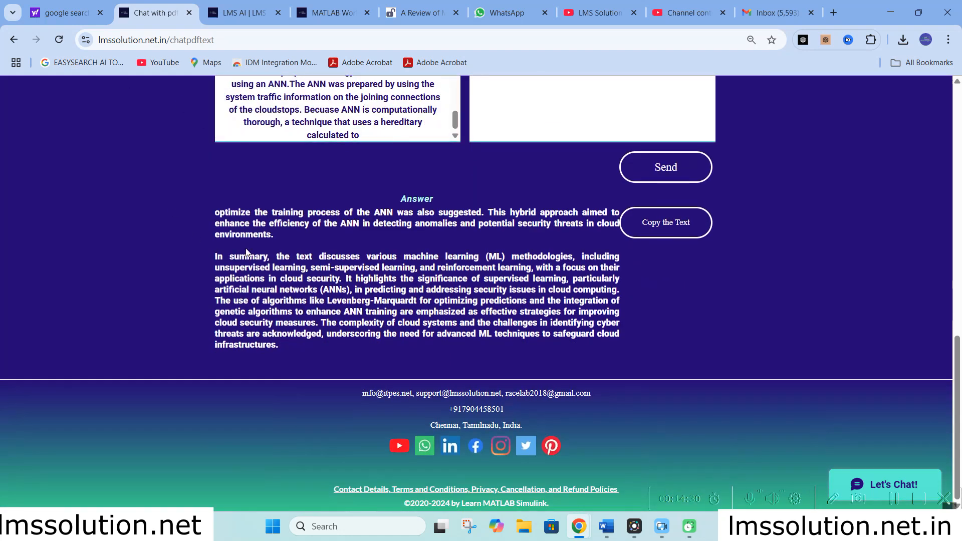
pyautogui.moveTo(216, 211); pyautogui.dragTo(301, 350)
pyautogui.click(269, 302)
pyautogui.scroll(5, 269, 302)
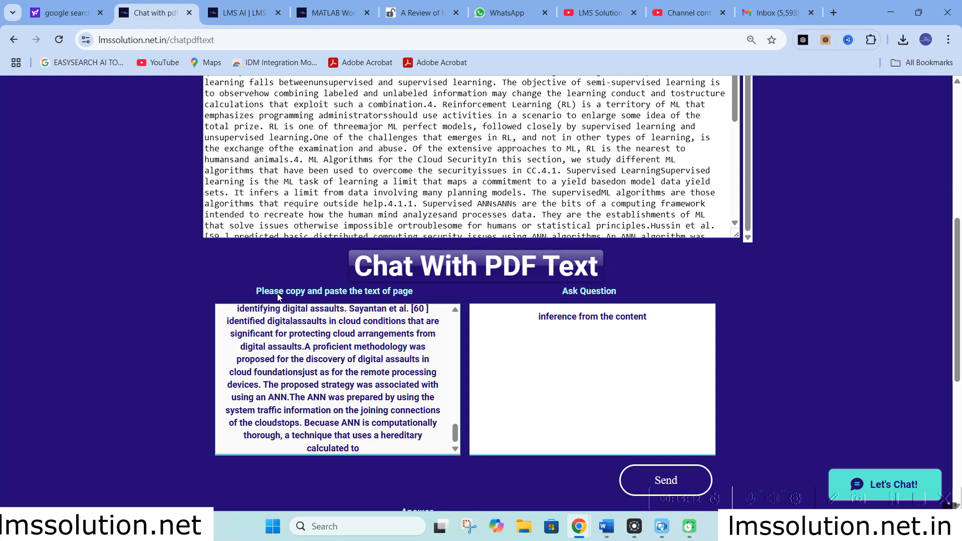
# - Open the site's LMS AI pricing plans and compare the price and features of the Basic and Ultimate plans
pyautogui.scroll(6, 83, 229)
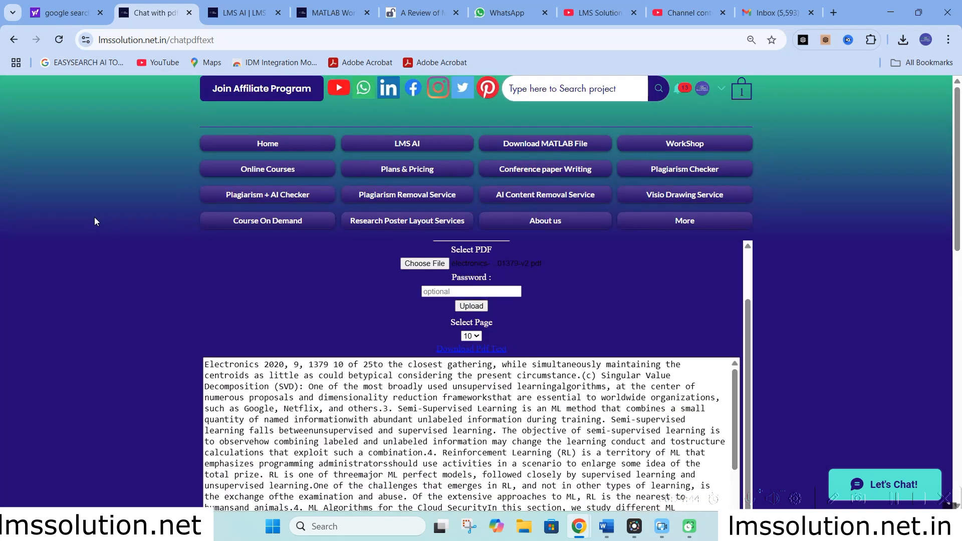
pyautogui.click(395, 144)
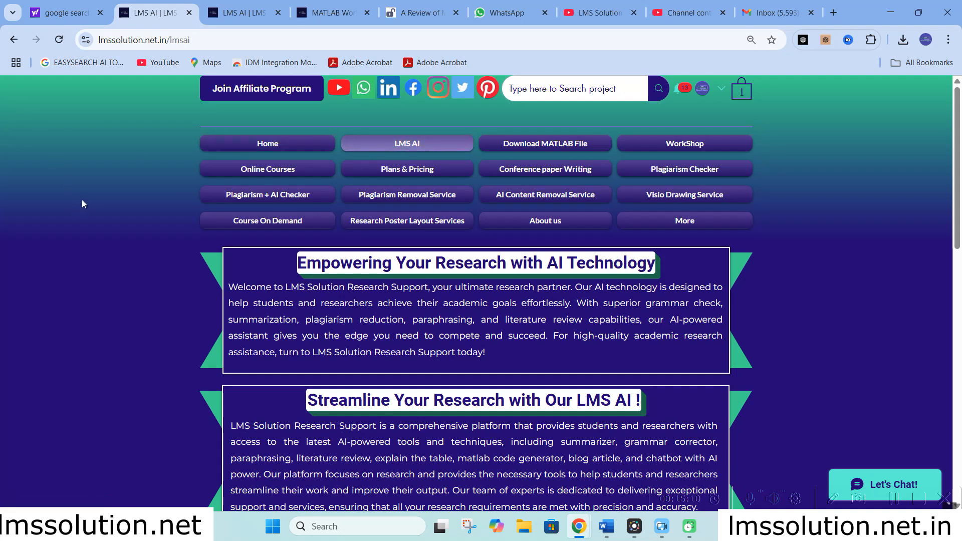
pyautogui.click(406, 170)
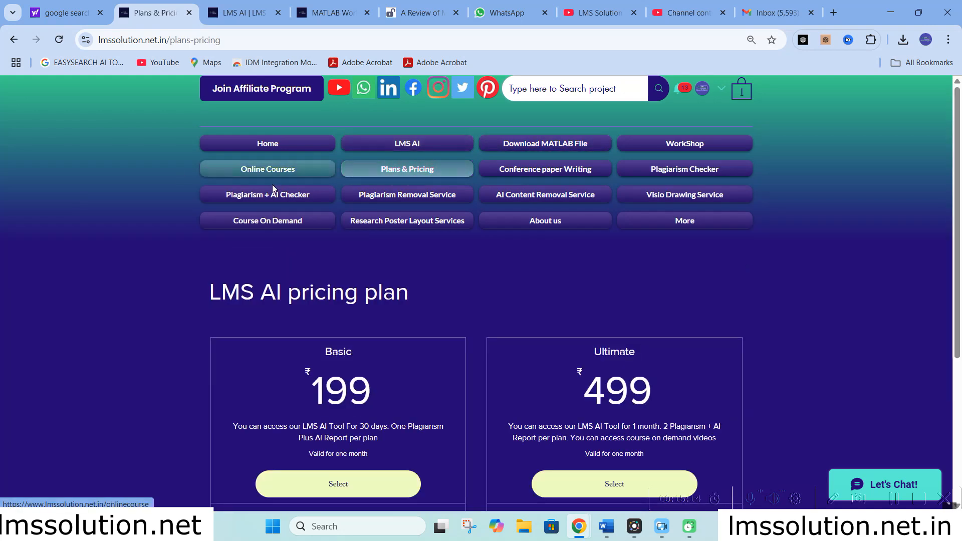
pyautogui.scroll(-2, 276, 180)
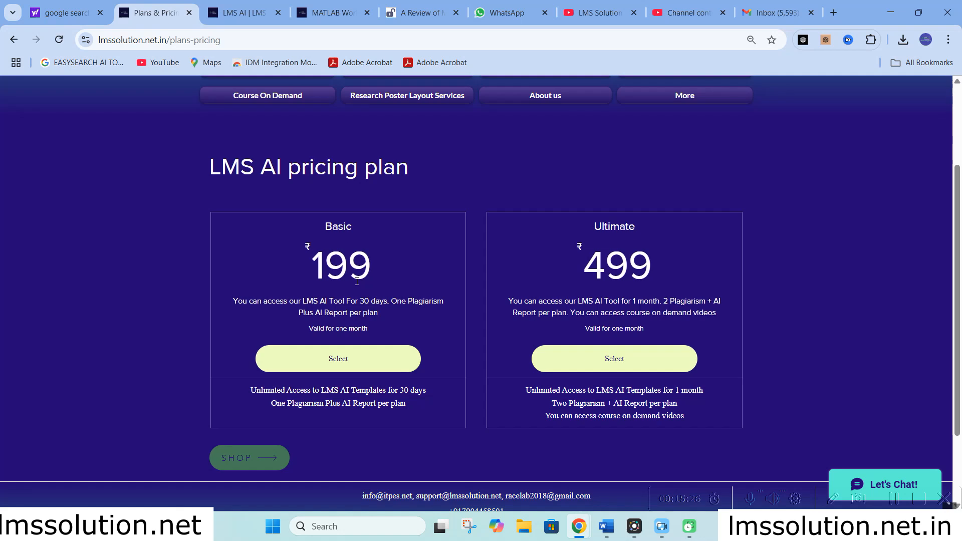
pyautogui.scroll(-1, 357, 281)
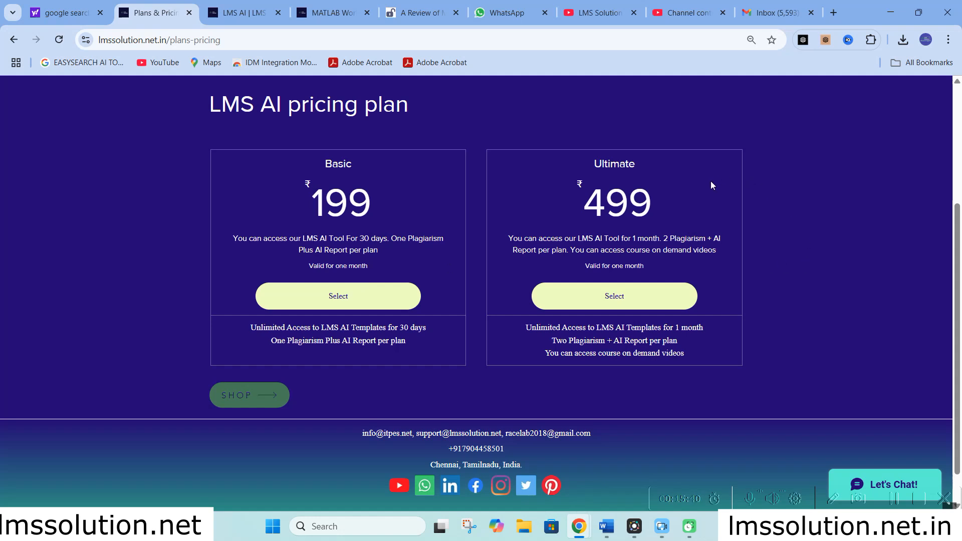
pyautogui.scroll(1, 624, 277)
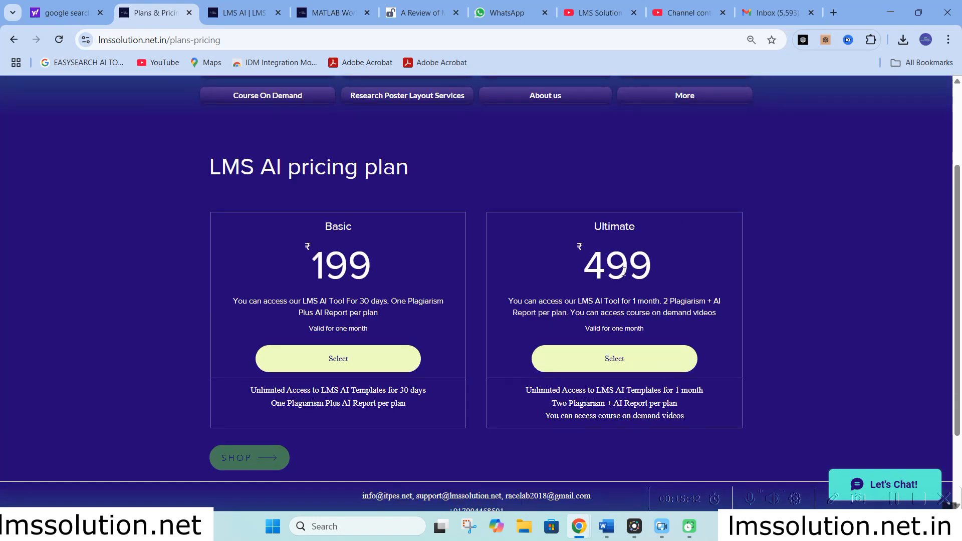
# - Examine the validity period and included features under the two LMS AI plans, down to the site's contact details
pyautogui.scroll(-1, 624, 273)
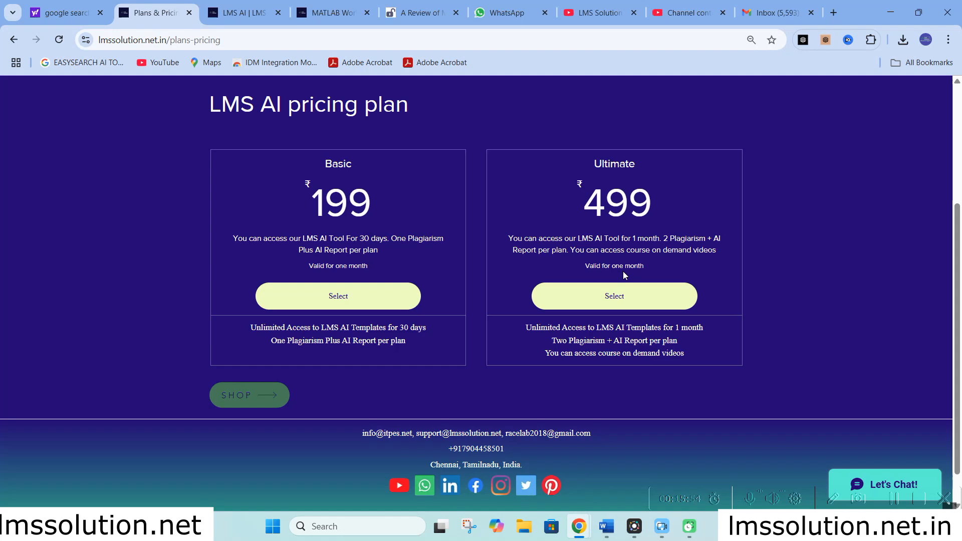
pyautogui.scroll(4, 623, 271)
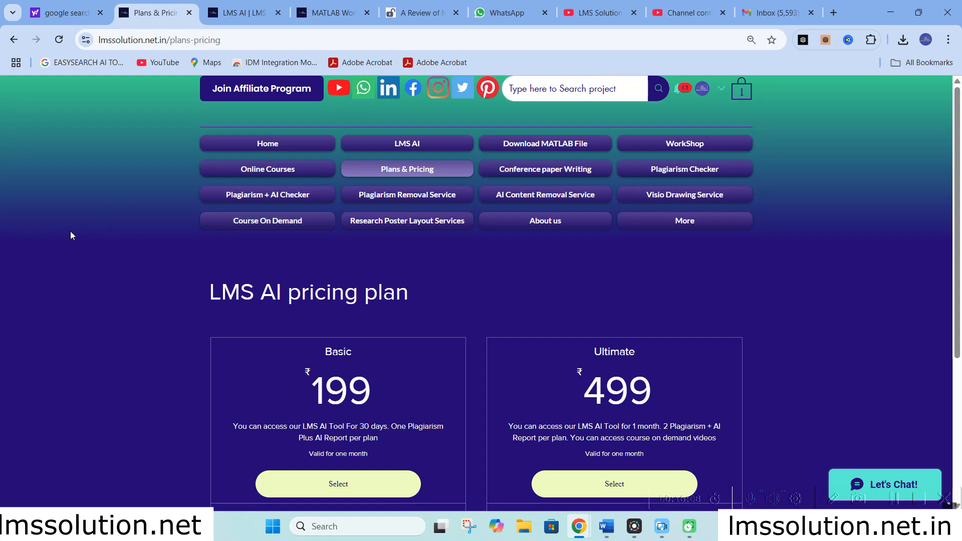
pyautogui.scroll(-3, 104, 227)
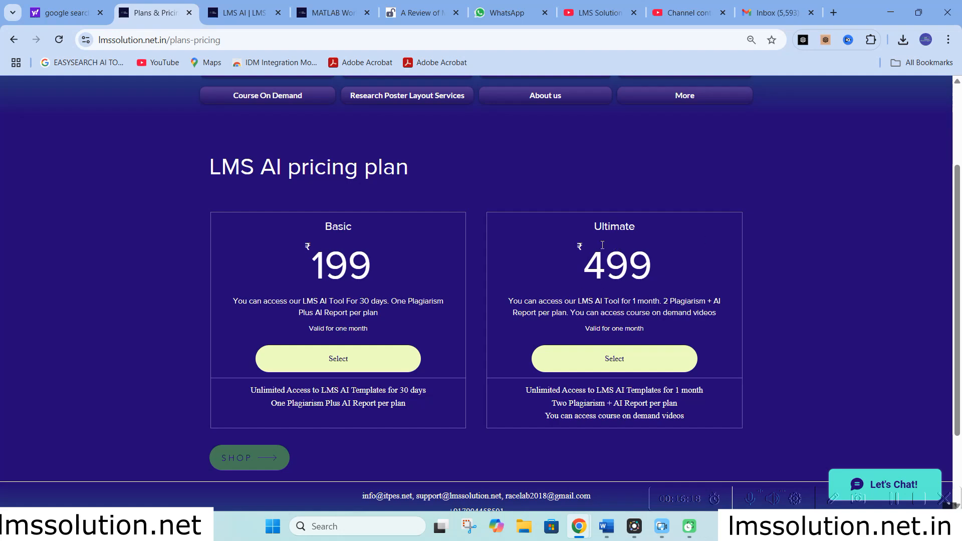
# - Return to the site's LMS AI page and look over the full set of LMS AI Templates
pyautogui.scroll(3, 596, 235)
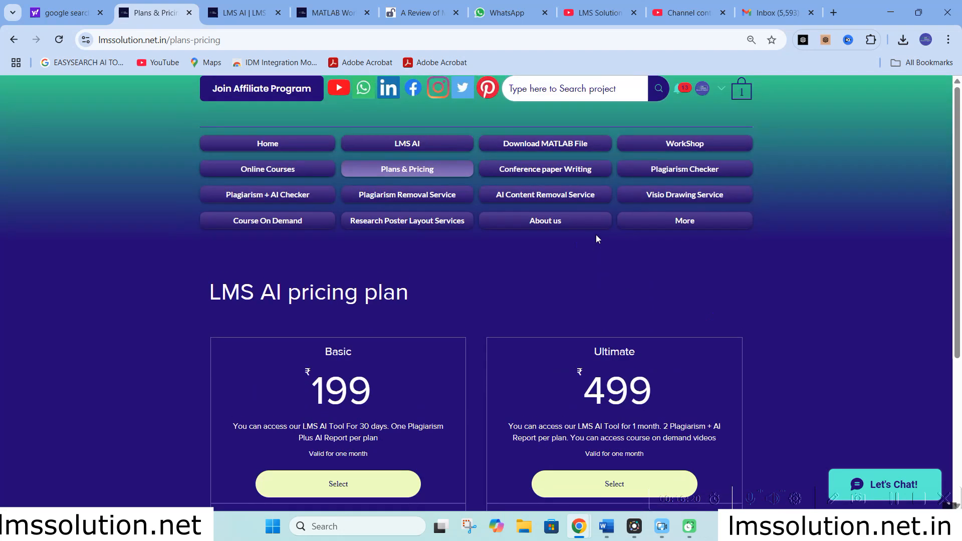
pyautogui.click(391, 144)
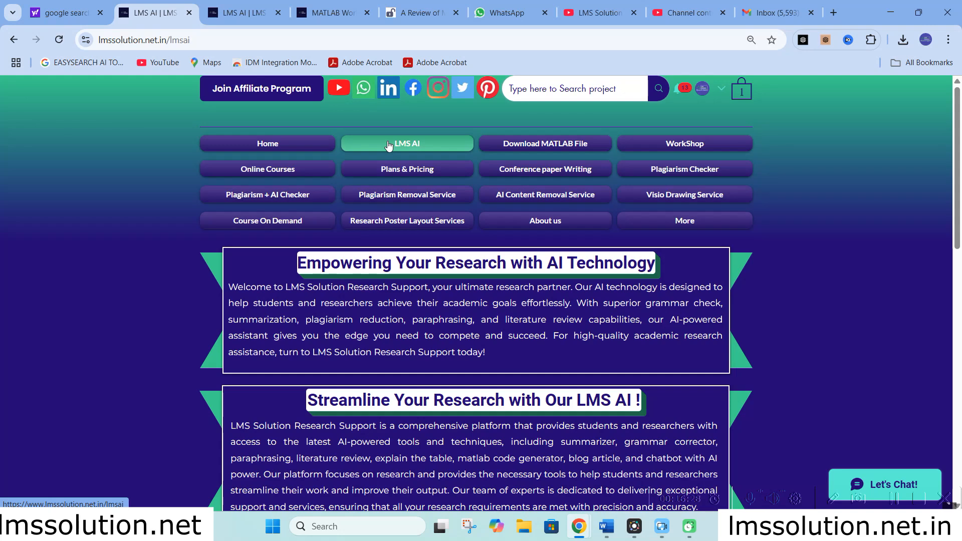
pyautogui.scroll(-8, 320, 278)
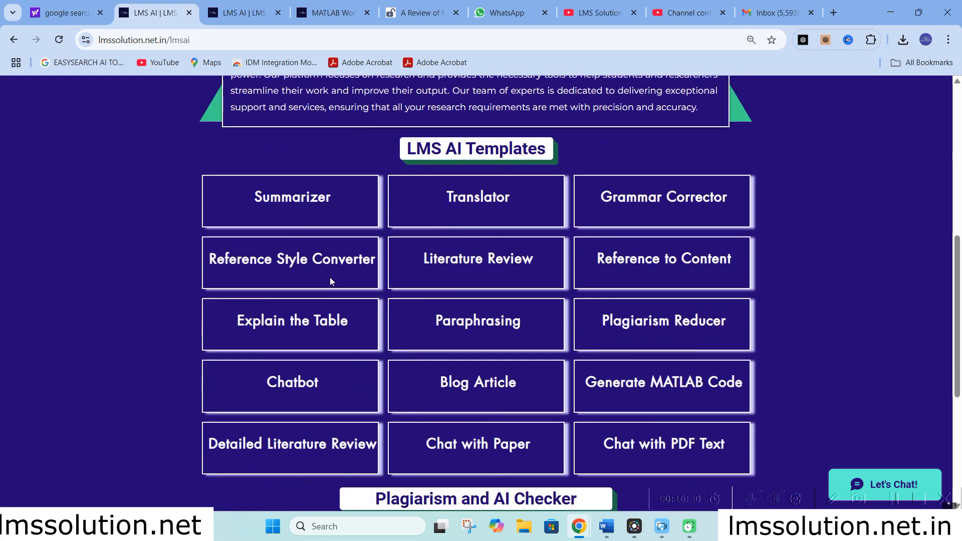
pyautogui.scroll(-1, 330, 281)
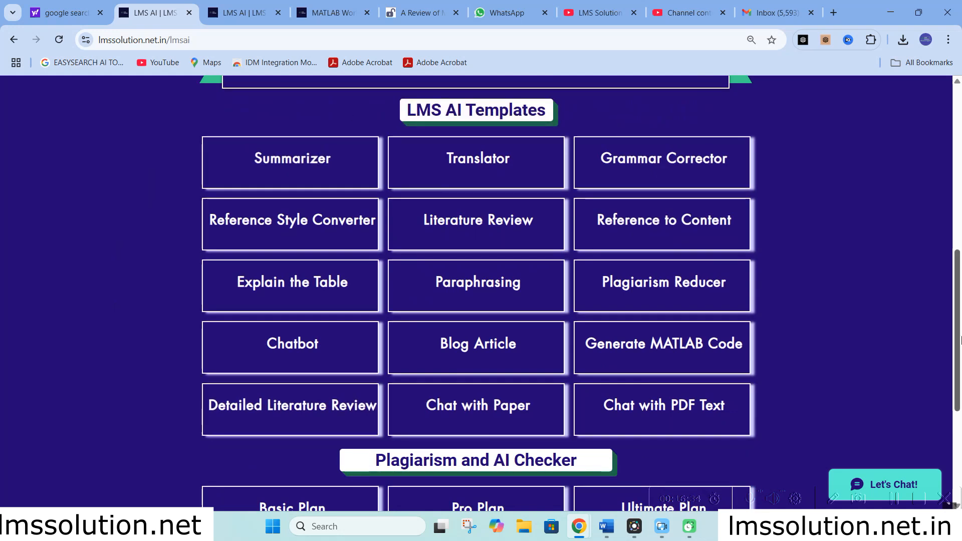
pyautogui.scroll(10, 155, 278)
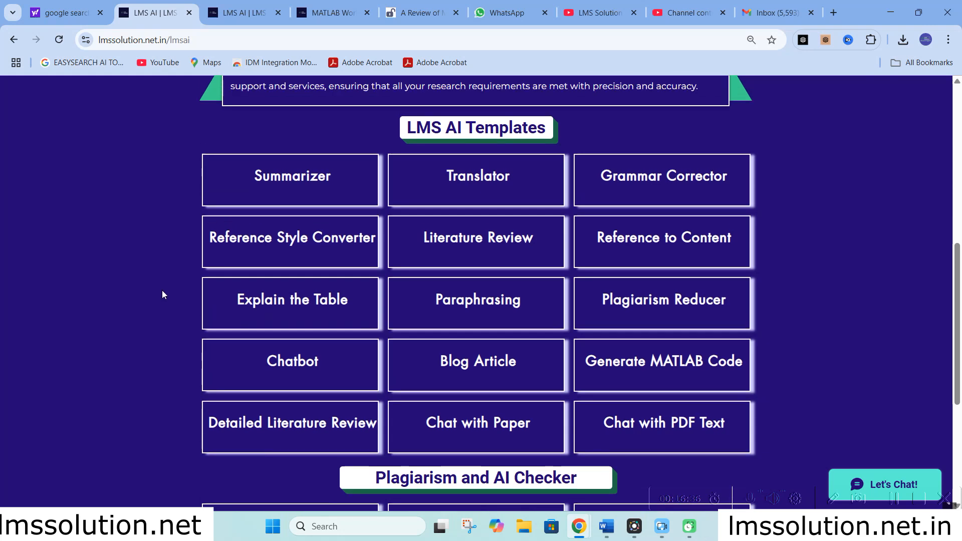